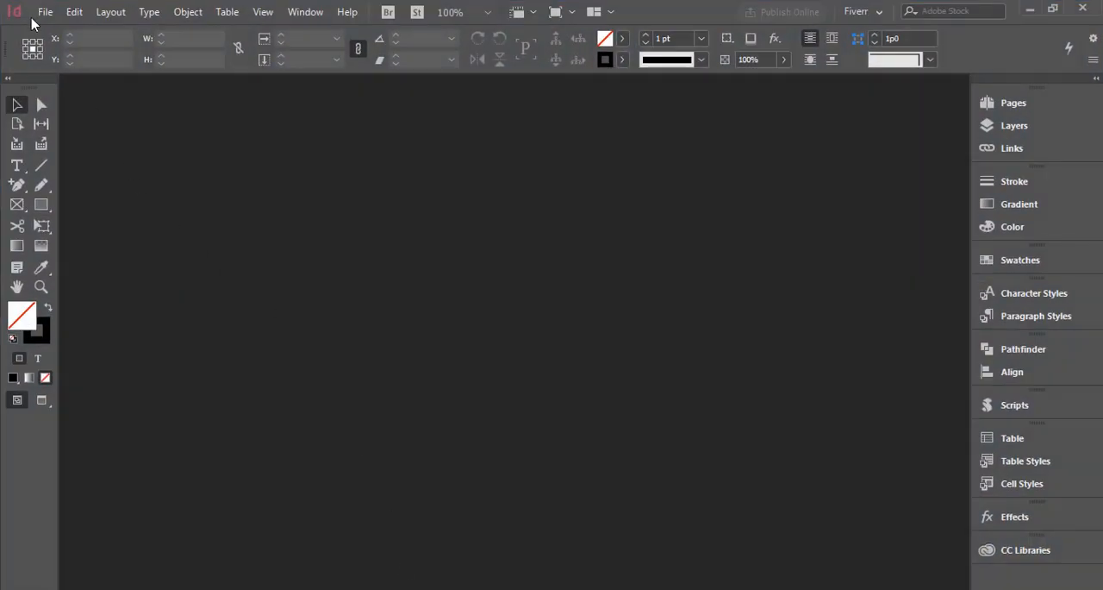
Start a new document and highlight the Legal (8.5" x 14") calendar size in the Google results in Chrome.
{"action": "left_click", "coordinate": [37, 14]}
{"action": "mouse_move", "coordinate": [39, 30]}
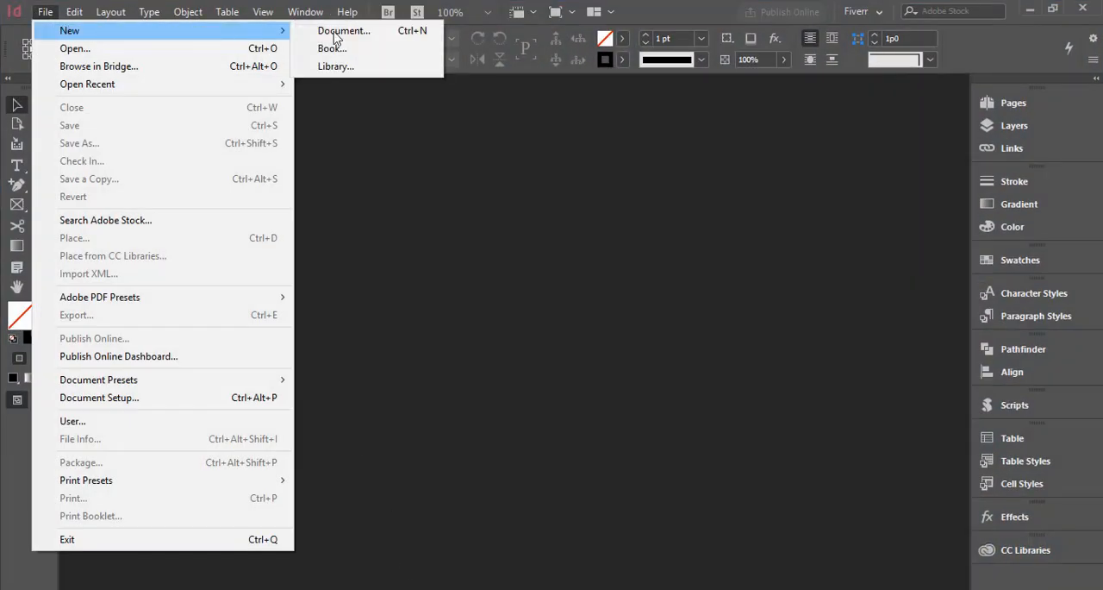
{"action": "left_click", "coordinate": [341, 31]}
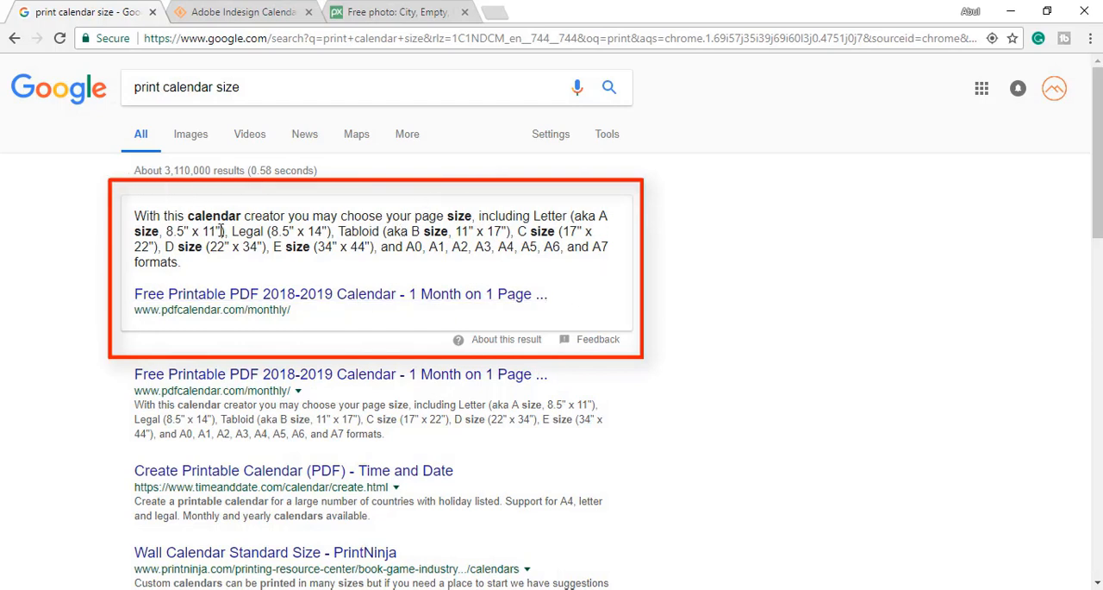
{"action": "left_click_drag", "start_coordinate": [231, 231], "coordinate": [333, 231]}
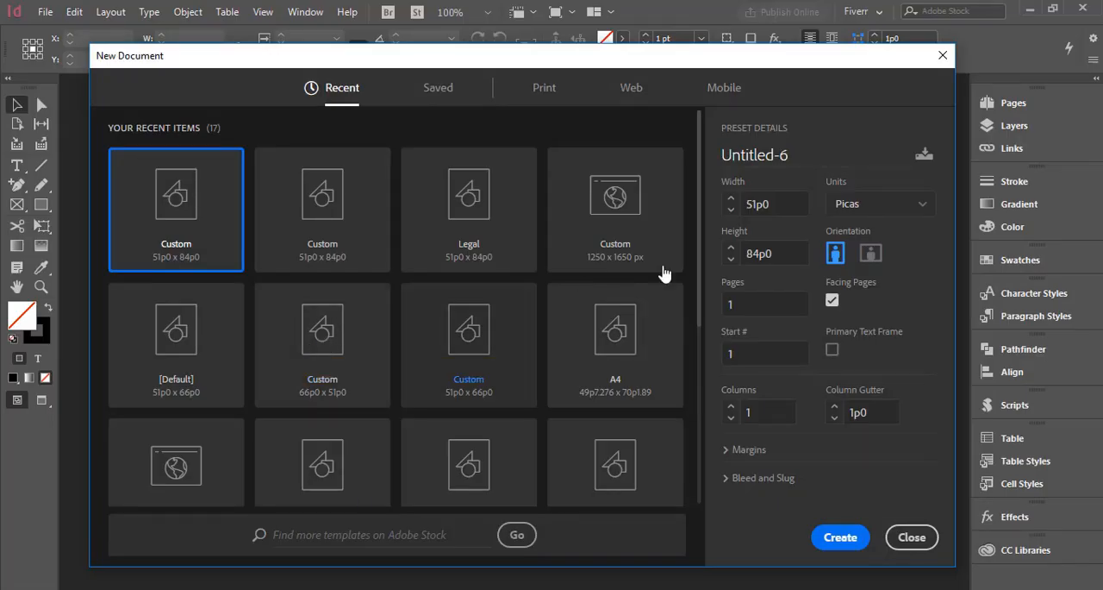
Set the new document's units to inches and name it Calendar 2019.
{"action": "left_click", "coordinate": [852, 213]}
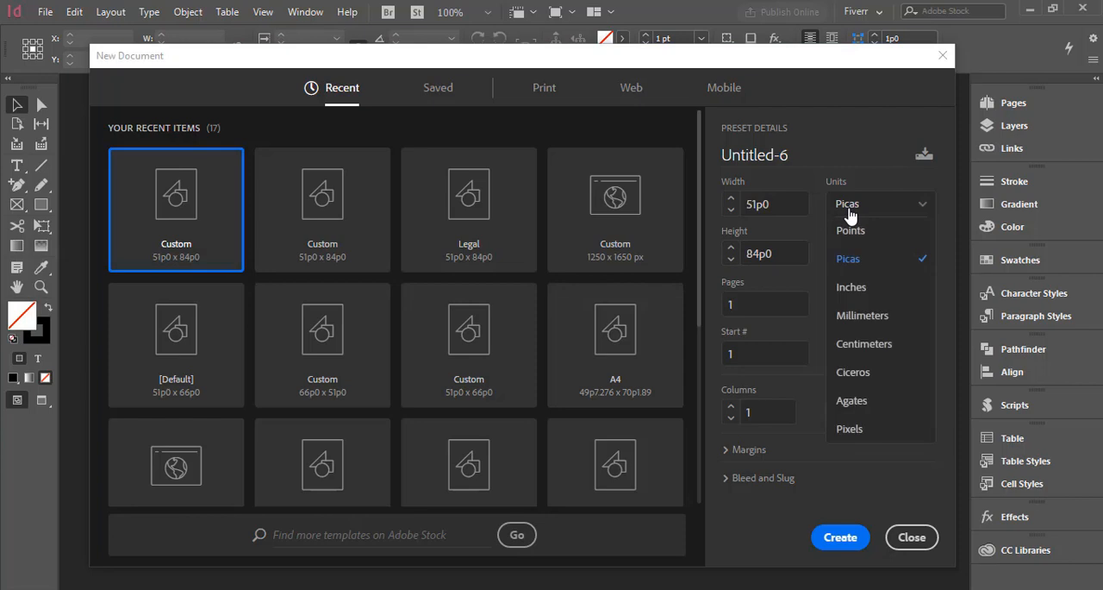
{"action": "left_click", "coordinate": [853, 287]}
{"action": "left_click", "coordinate": [798, 206]}
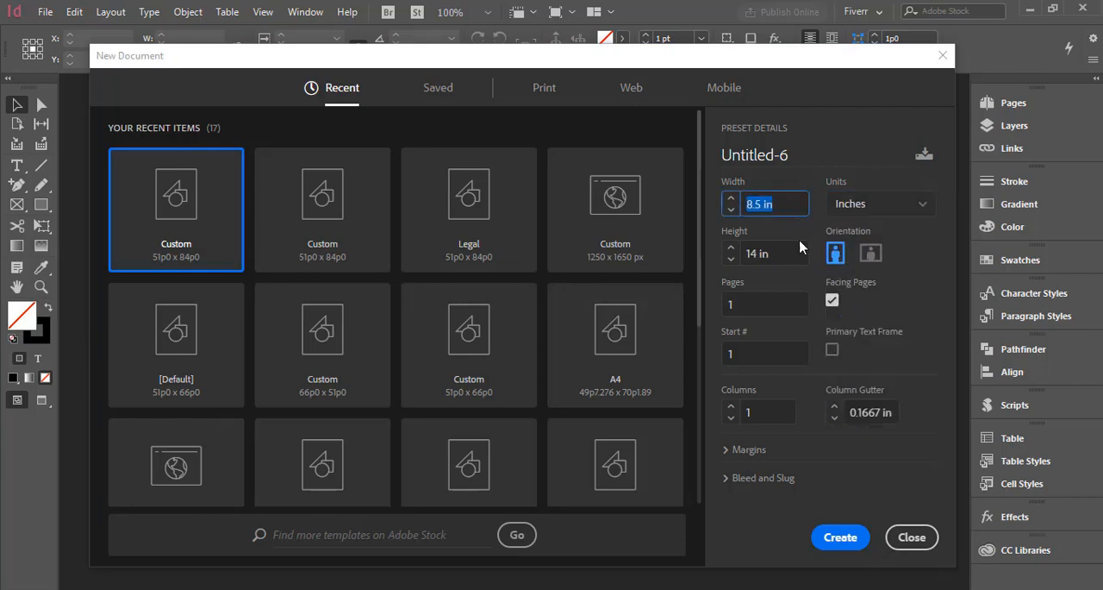
{"action": "left_click", "coordinate": [800, 253]}
{"action": "left_click_drag", "start_coordinate": [792, 163], "coordinate": [696, 179]}
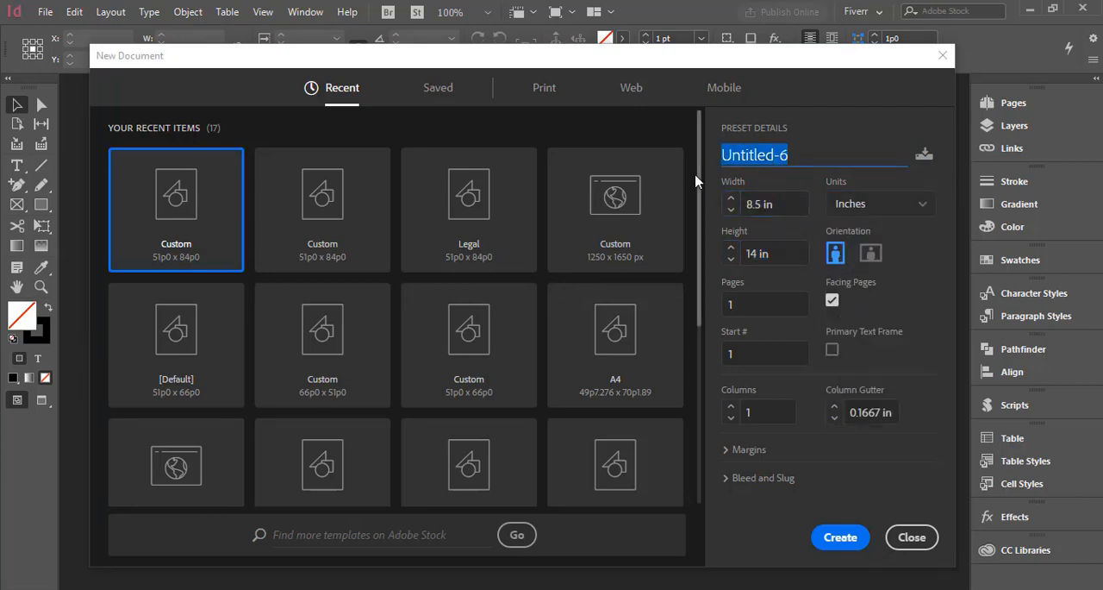
{"action": "type", "text": "Calendar 2019"}
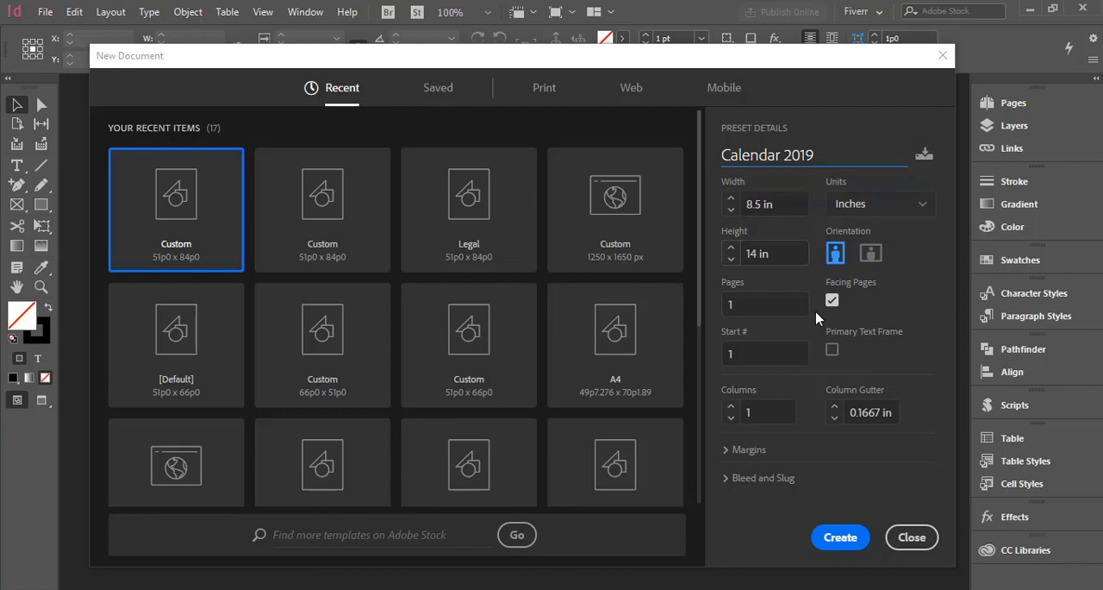
Set the bleed to 0.125 in on all four sides and create the document.
{"action": "left_click", "coordinate": [772, 302]}
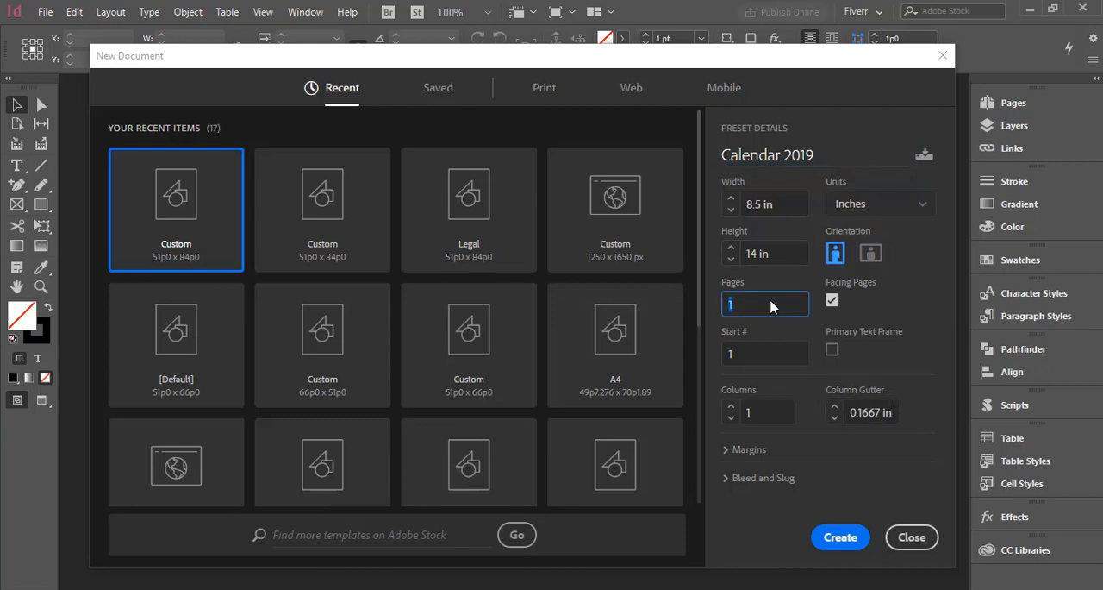
{"action": "left_click", "coordinate": [731, 451]}
{"action": "left_click", "coordinate": [779, 424]}
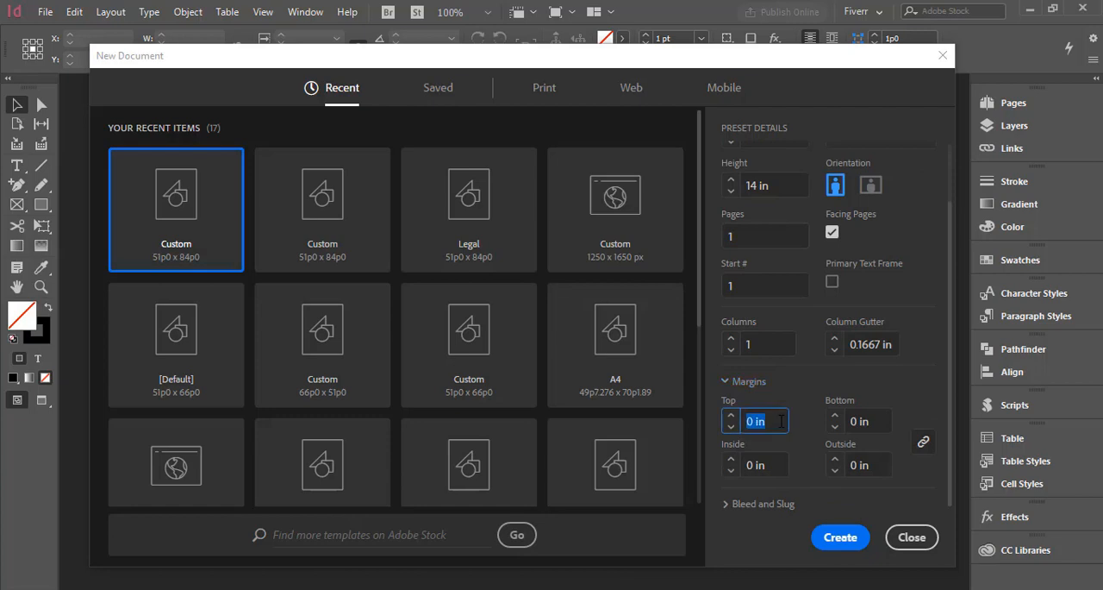
{"action": "left_click", "coordinate": [781, 421]}
{"action": "left_click", "coordinate": [726, 505]}
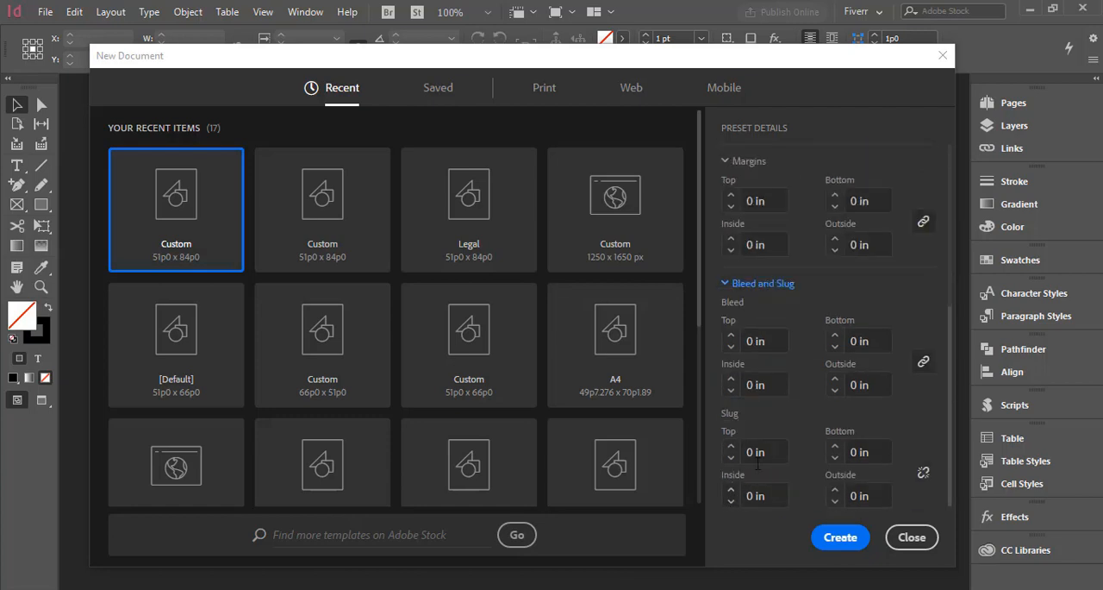
{"action": "left_click", "coordinate": [775, 342]}
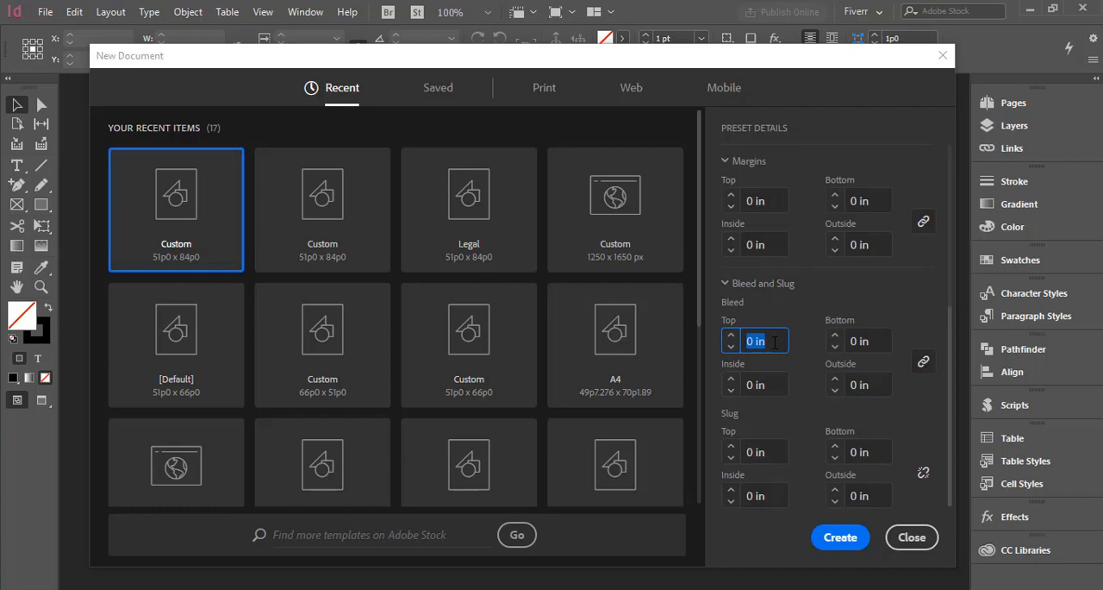
{"action": "type", "text": "0.125"}
{"action": "left_click", "coordinate": [785, 385]}
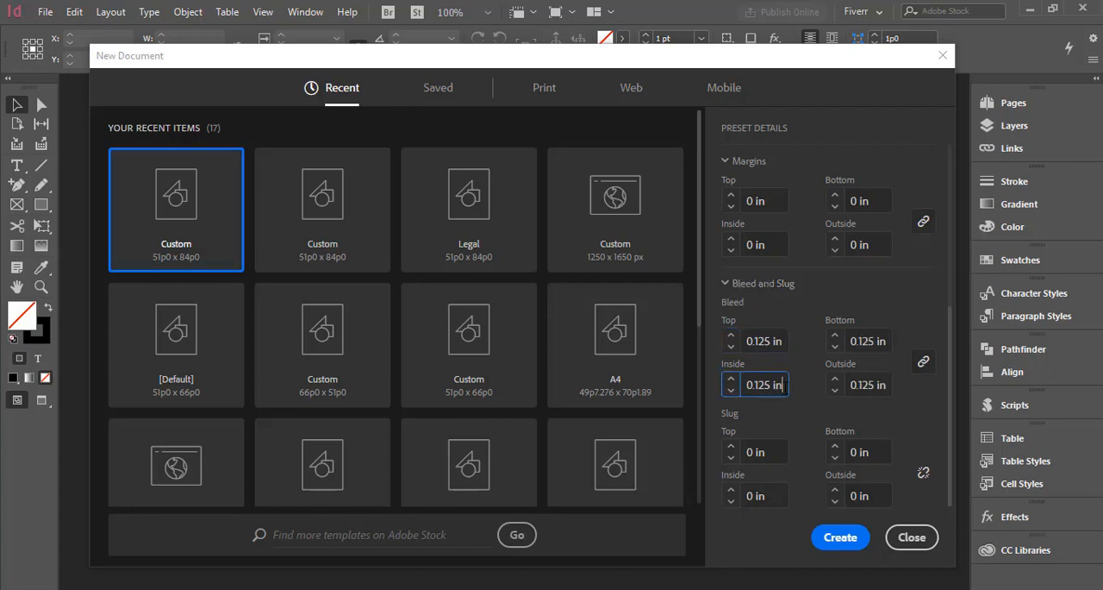
{"action": "left_click", "coordinate": [833, 545]}
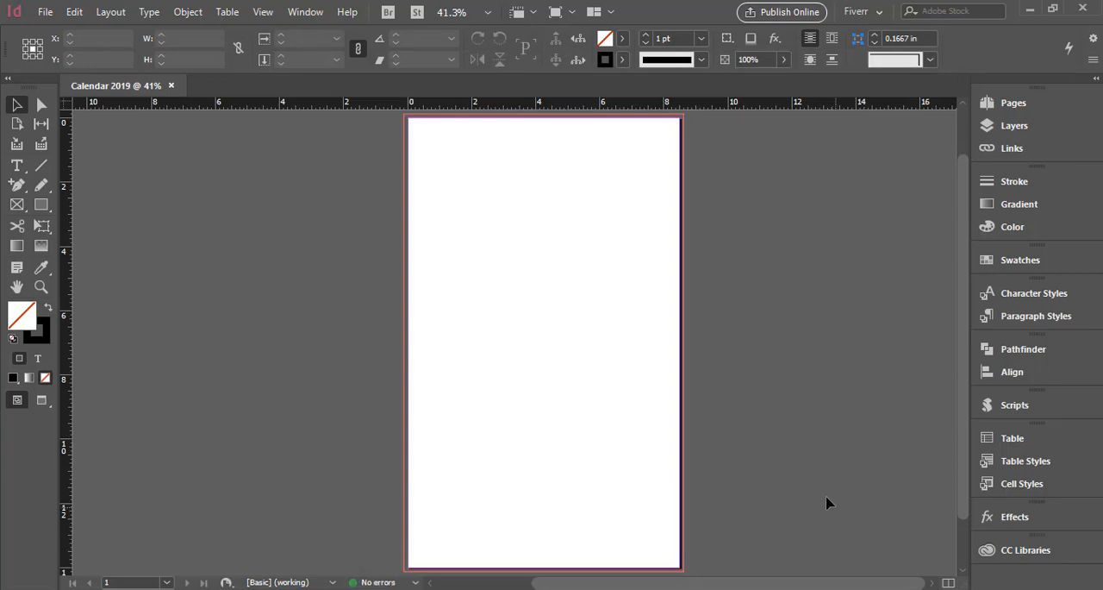
Open the A-Master spread and set all four of its page margins to 0.5 in with the values linked.
{"action": "left_click", "coordinate": [1016, 109]}
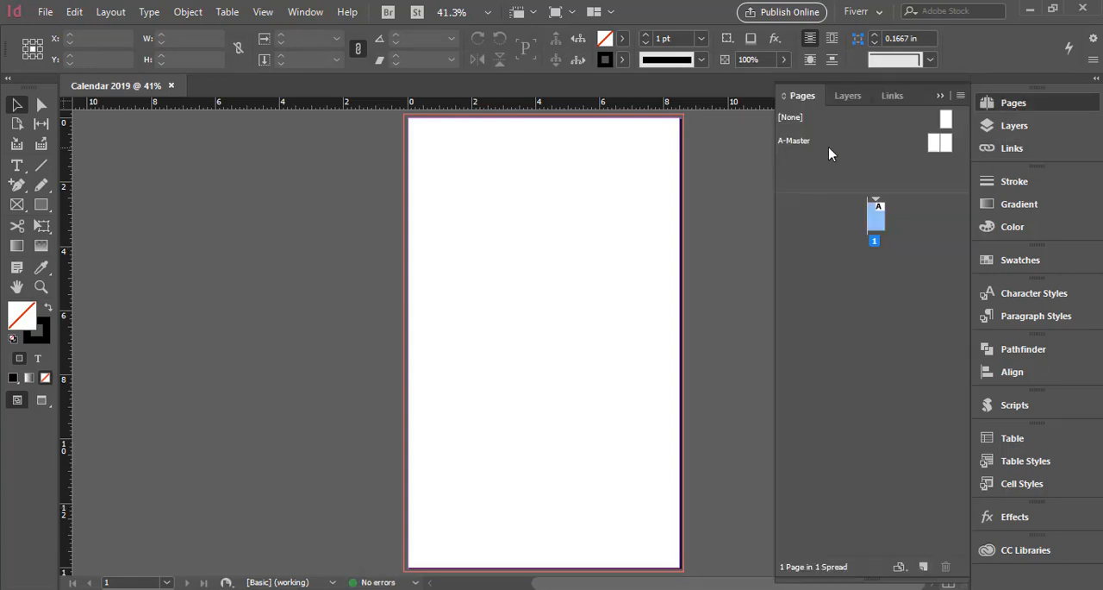
{"action": "double_click", "coordinate": [795, 142]}
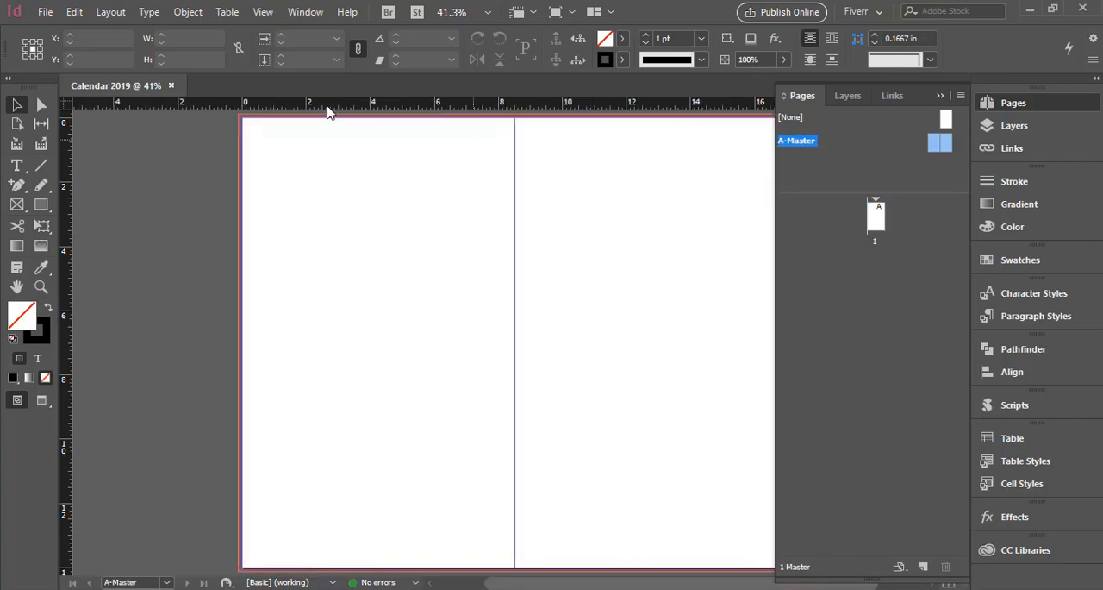
{"action": "left_click", "coordinate": [112, 13]}
{"action": "left_click", "coordinate": [146, 49]}
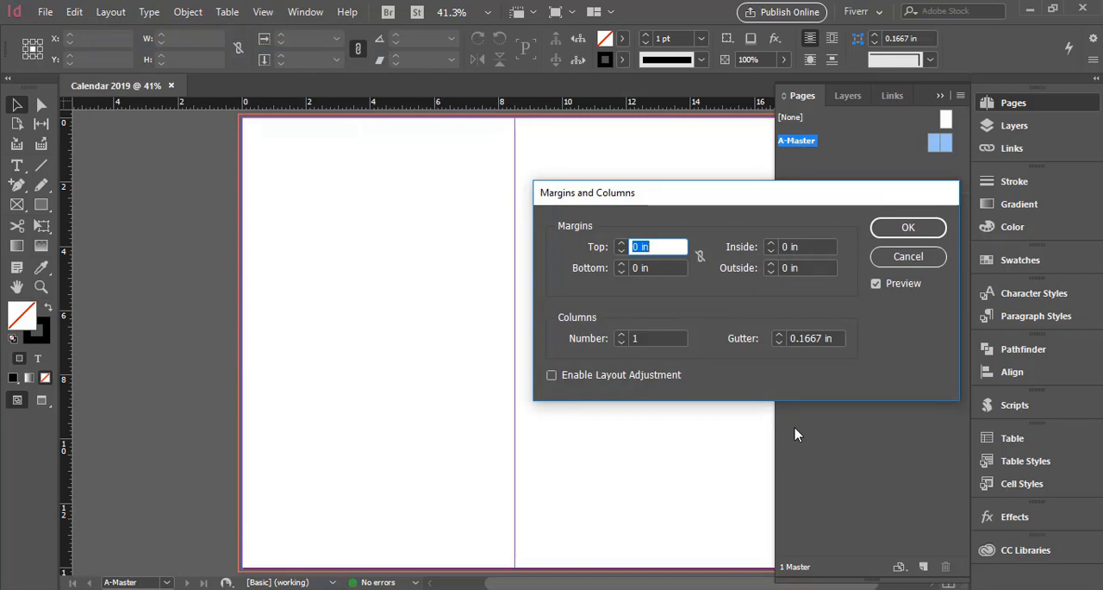
{"action": "left_click", "coordinate": [700, 256]}
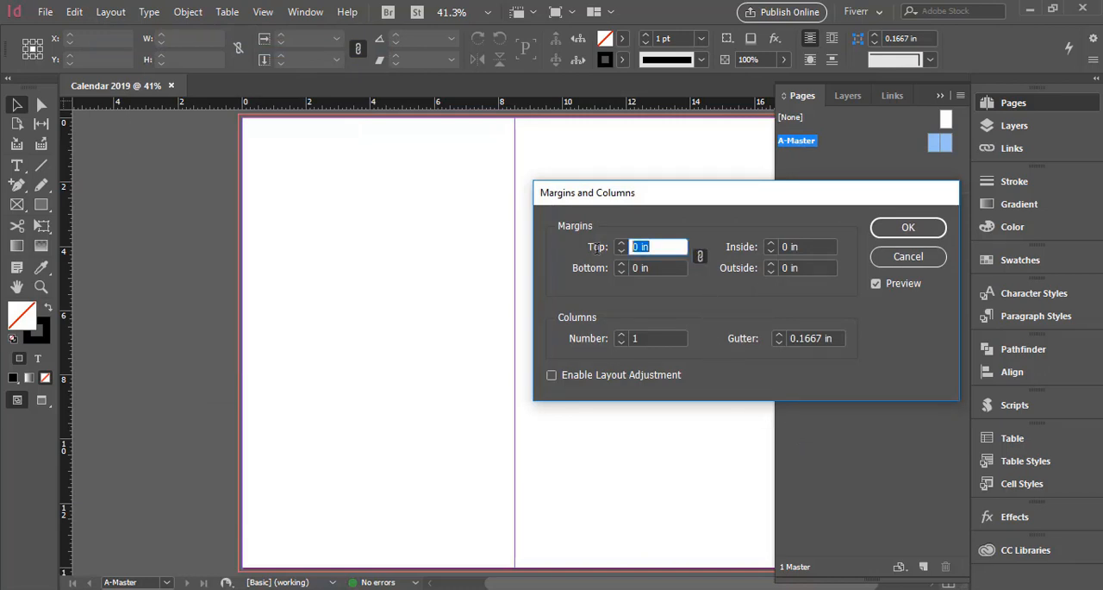
{"action": "type", "text": "."}
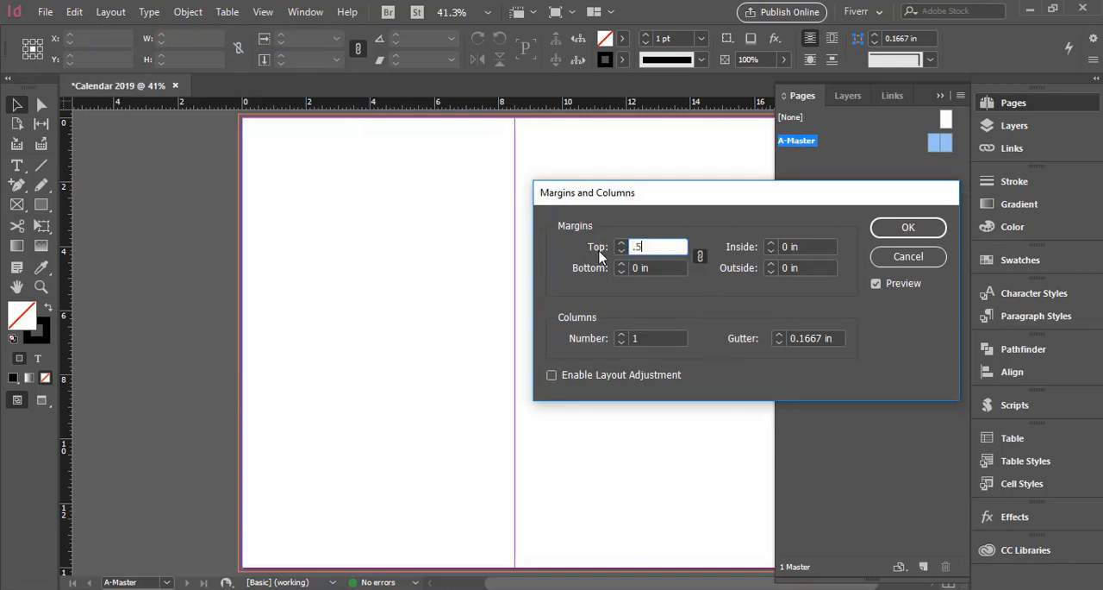
{"action": "type", "text": "5"}
{"action": "key", "text": "Tab"}
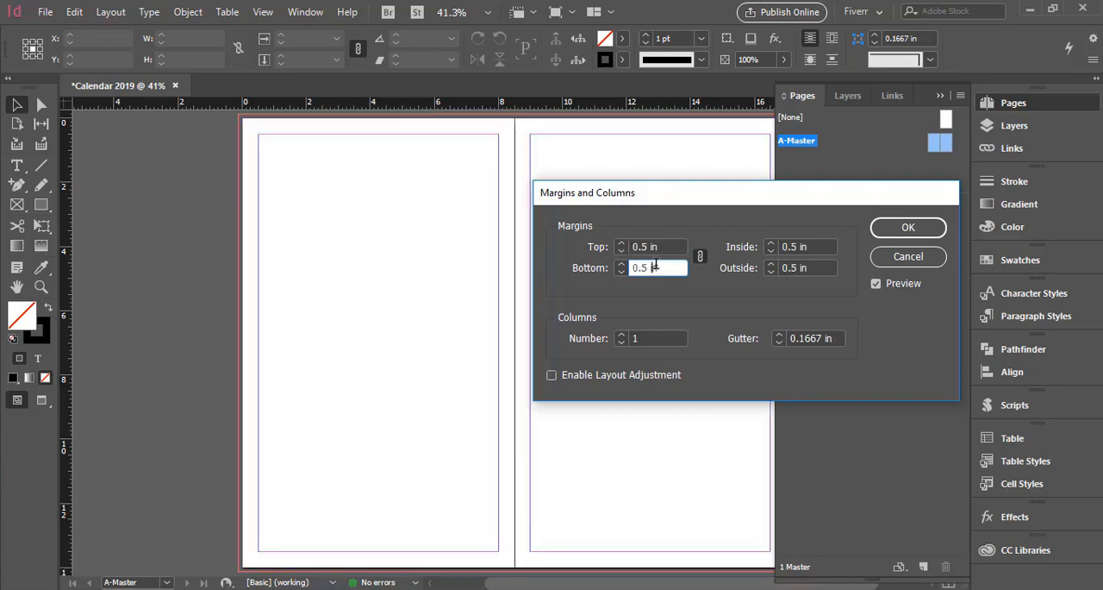
Unlink the master's margins, set only the top one to 7 in, and return to page 1.
{"action": "left_click", "coordinate": [700, 258]}
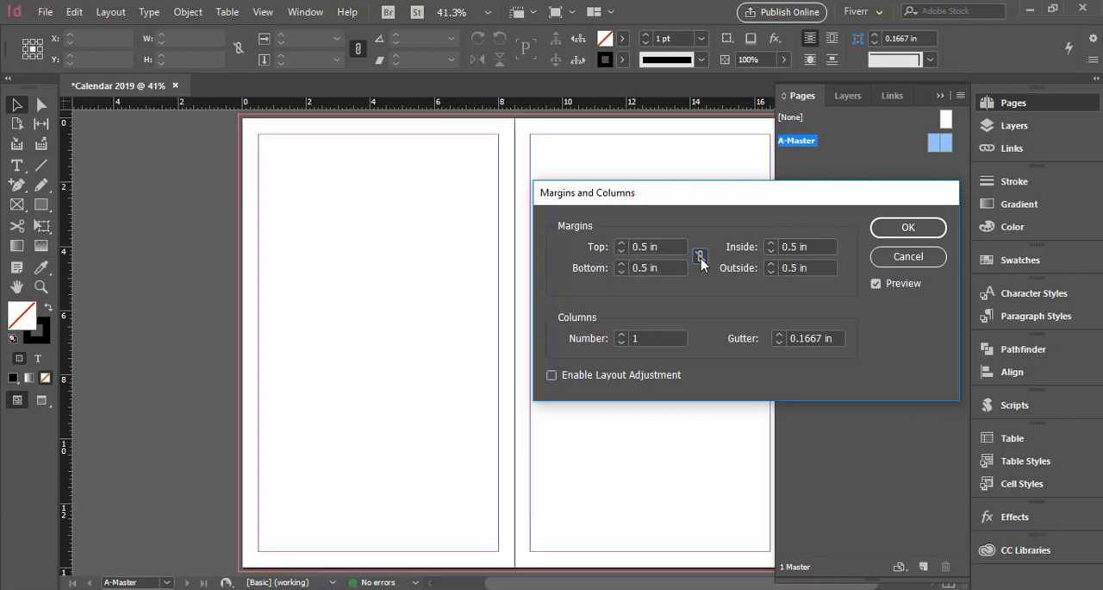
{"action": "left_click_drag", "start_coordinate": [667, 246], "coordinate": [582, 253]}
{"action": "type", "text": "7"}
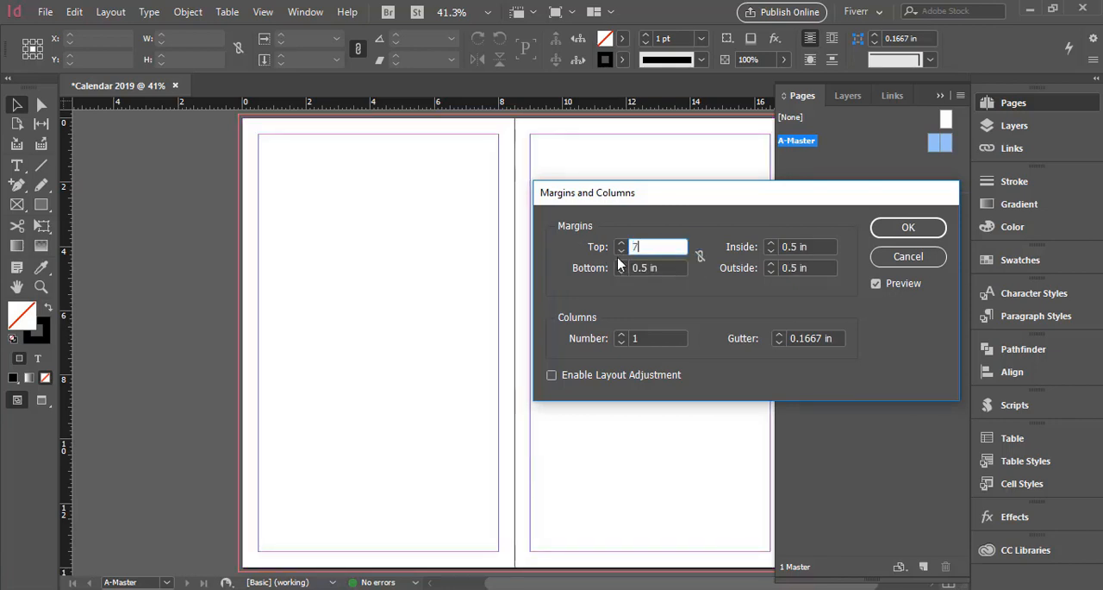
{"action": "key", "text": "Tab"}
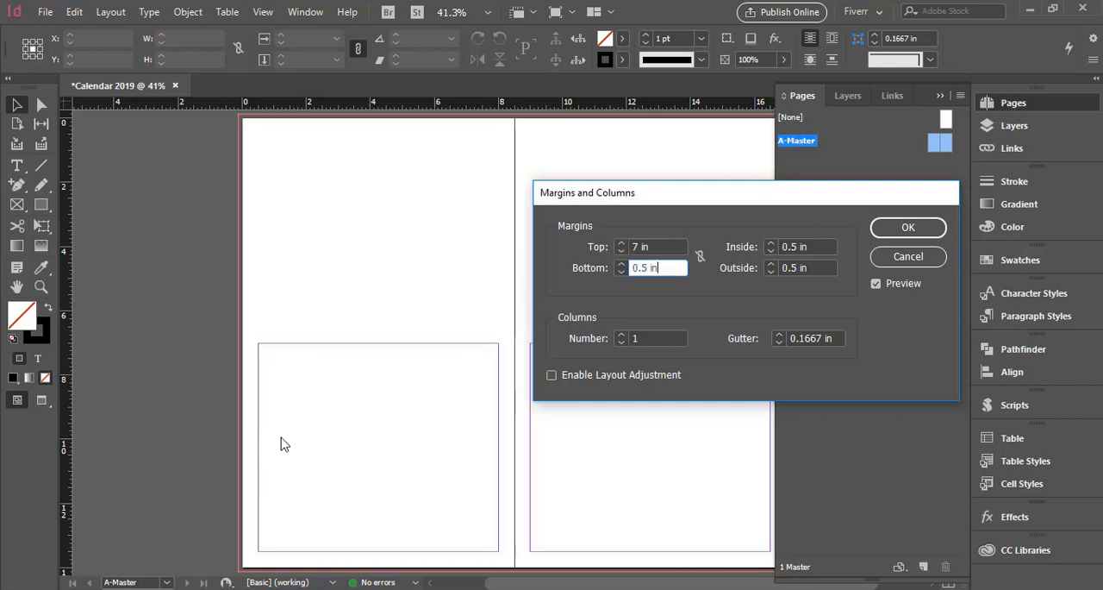
{"action": "left_click", "coordinate": [905, 228]}
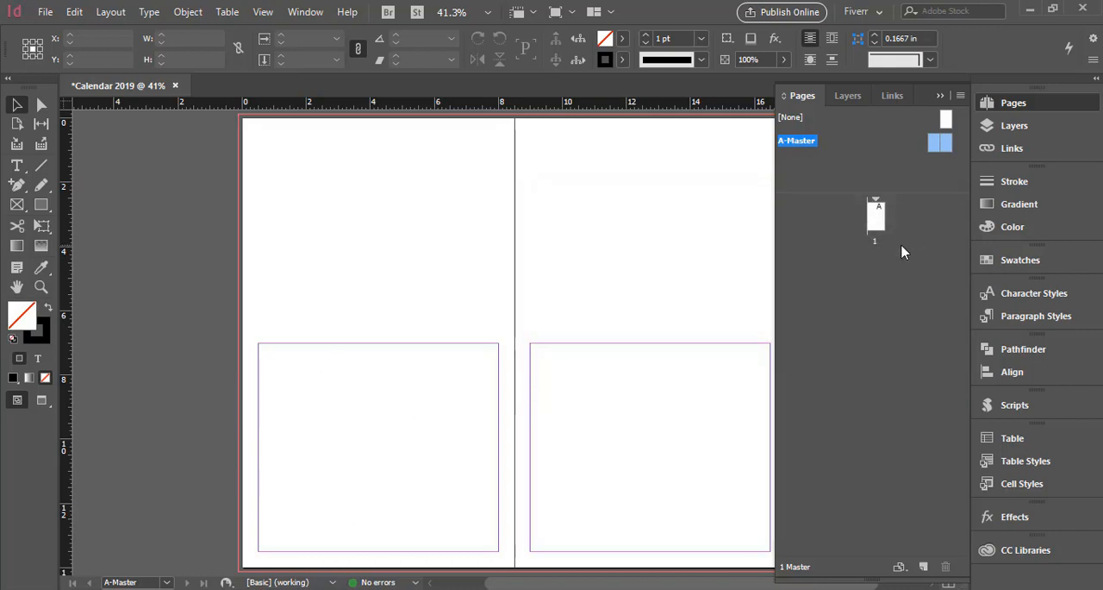
{"action": "double_click", "coordinate": [878, 219]}
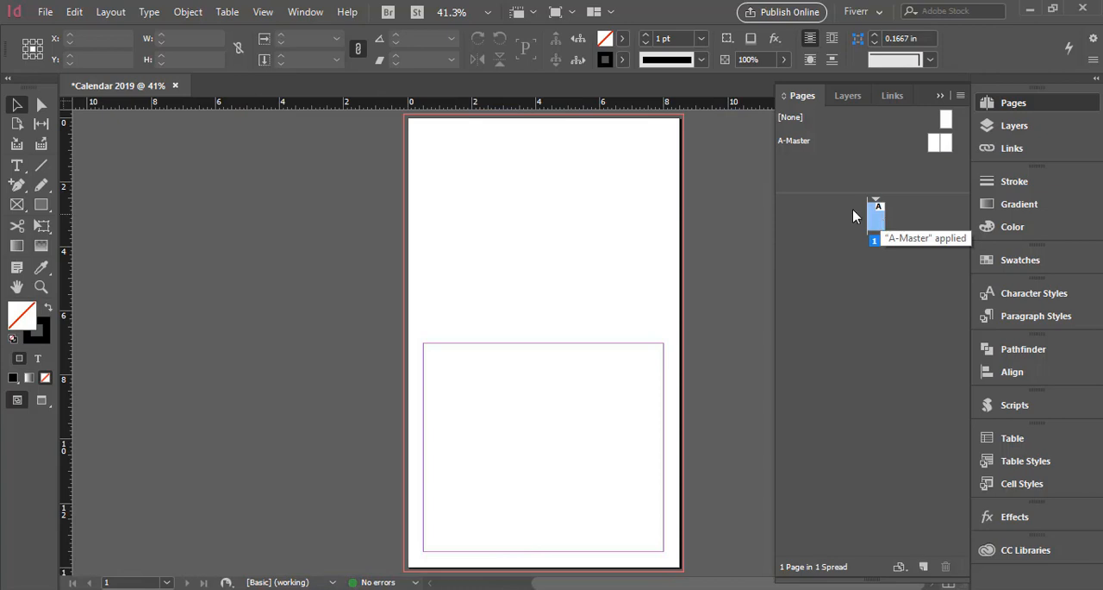
{"action": "left_click", "coordinate": [941, 95]}
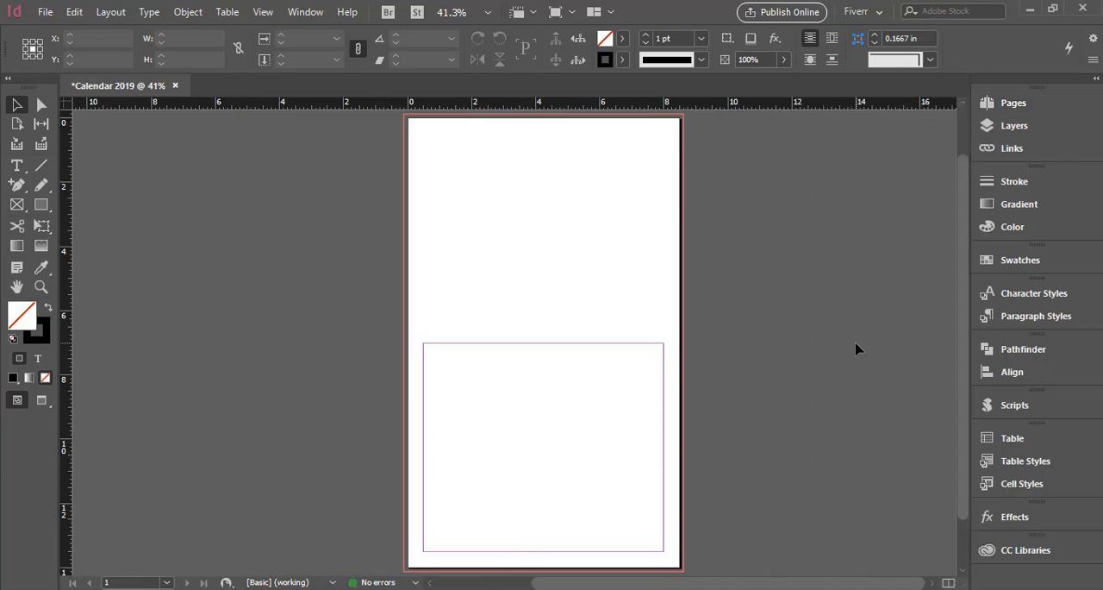
Display the list of available application scripts, including calendarWizard.js.
{"action": "left_click", "coordinate": [1049, 409]}
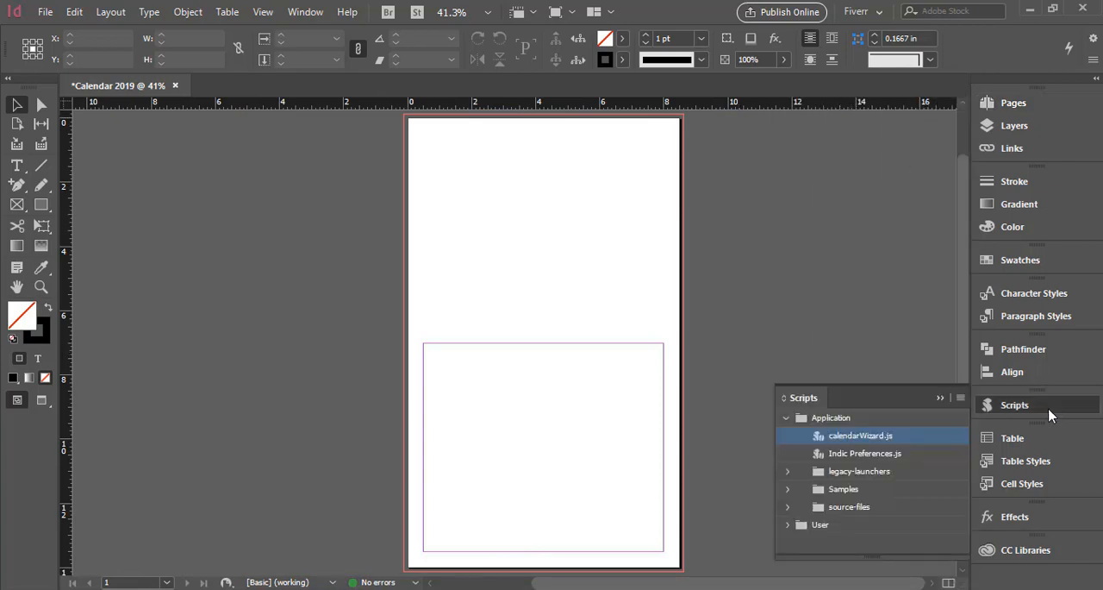
{"action": "left_click", "coordinate": [306, 12]}
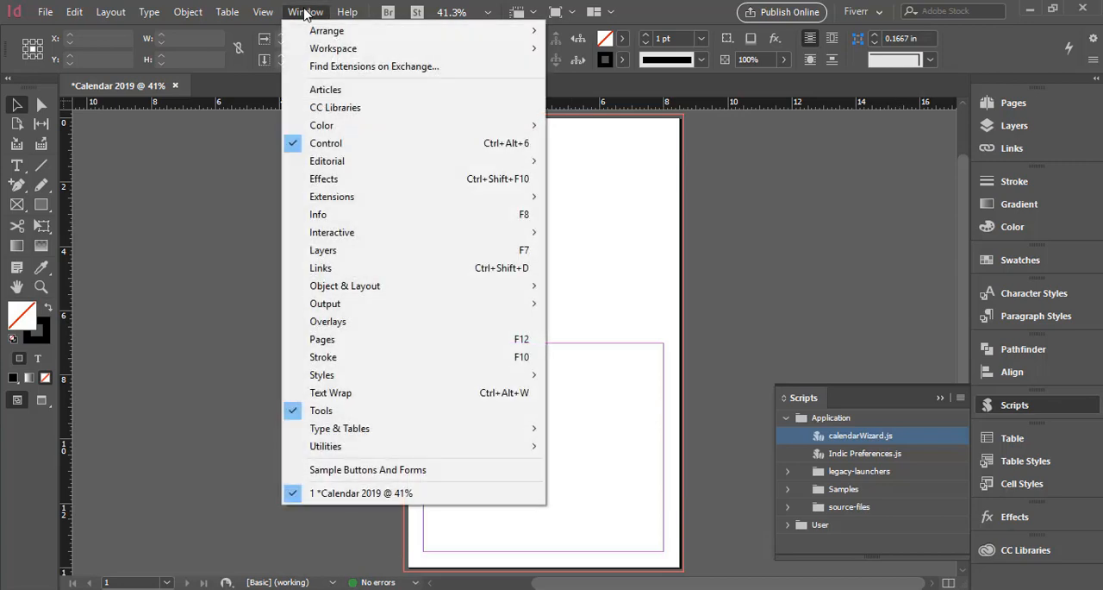
{"action": "mouse_move", "coordinate": [355, 446]}
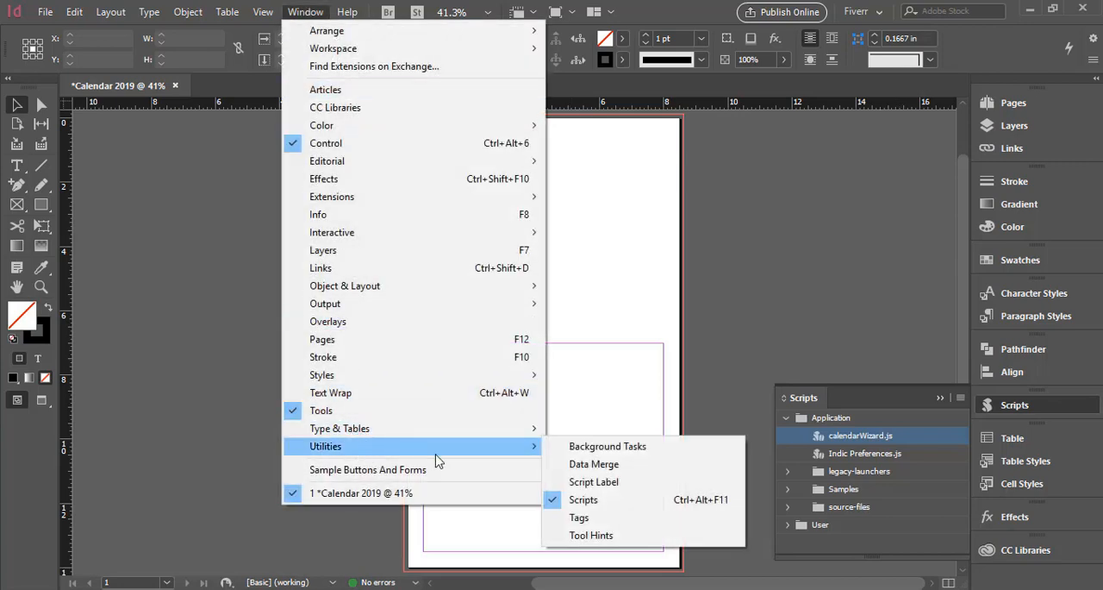
{"action": "left_click", "coordinate": [609, 506]}
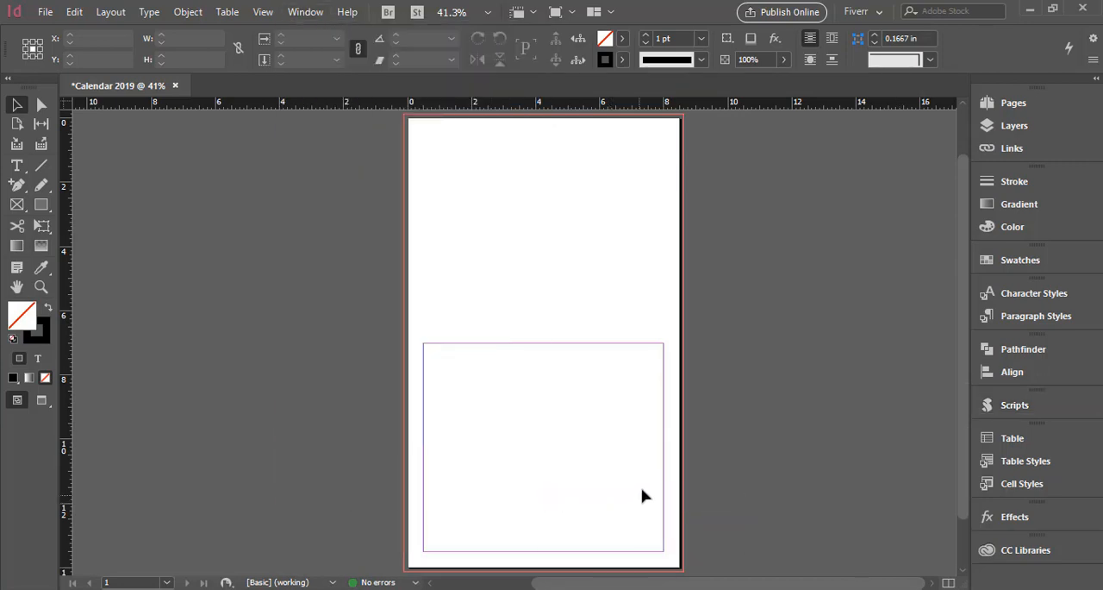
{"action": "left_click", "coordinate": [1031, 412]}
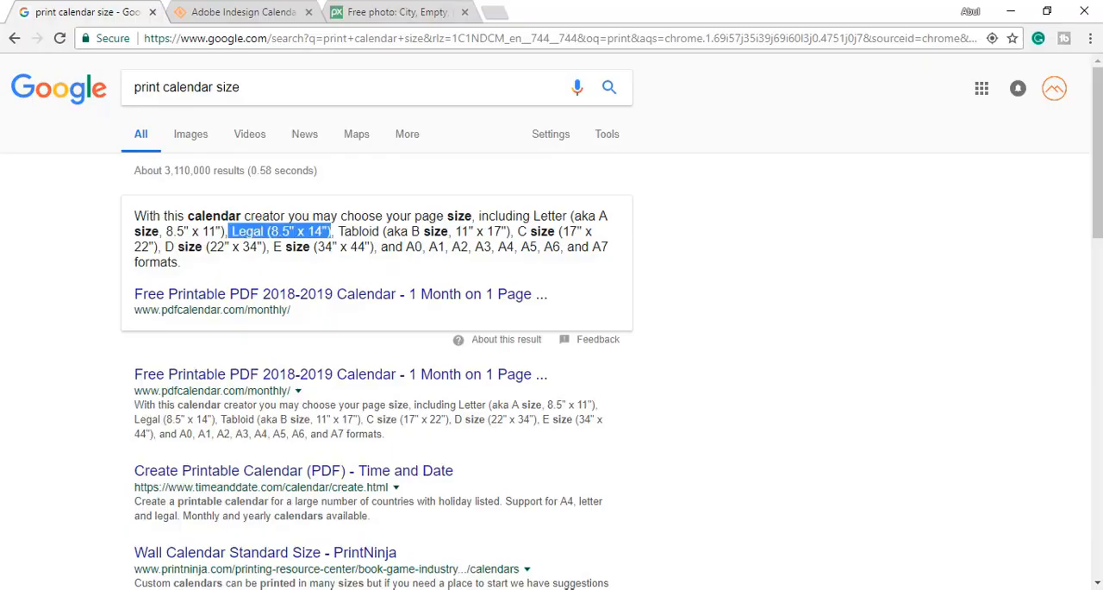
Switch to Chrome, try downloading calendarWizard.5.0.20.zip from the Adobe Indesign Calendar Wizard page on SourceForge, and return to InDesign.
{"action": "left_click", "coordinate": [228, 14]}
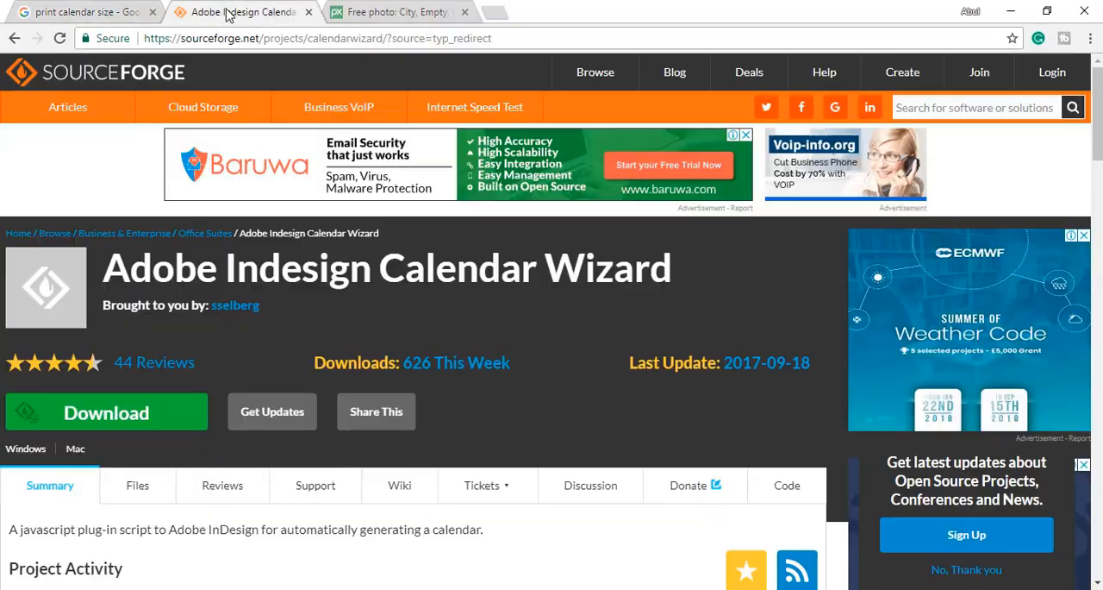
{"action": "left_click", "coordinate": [527, 39]}
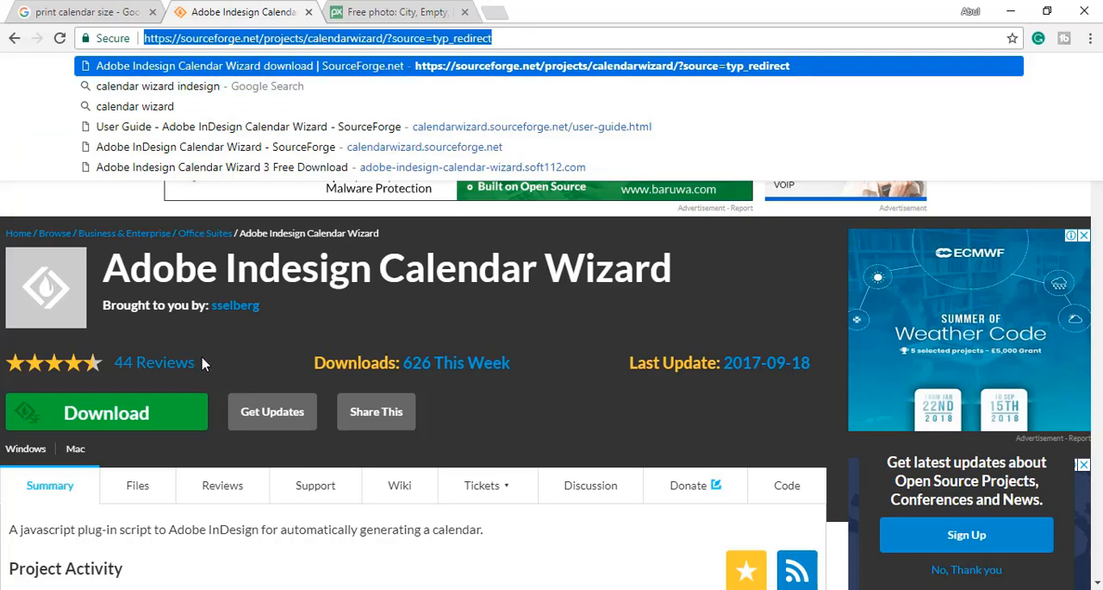
{"action": "left_click", "coordinate": [178, 419]}
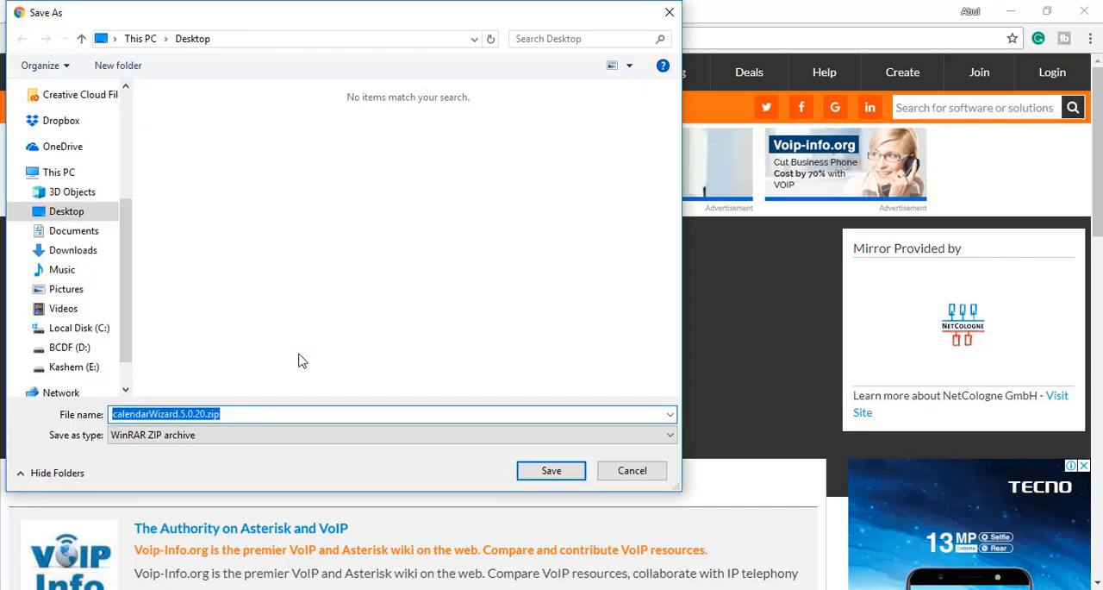
{"action": "left_click", "coordinate": [653, 474]}
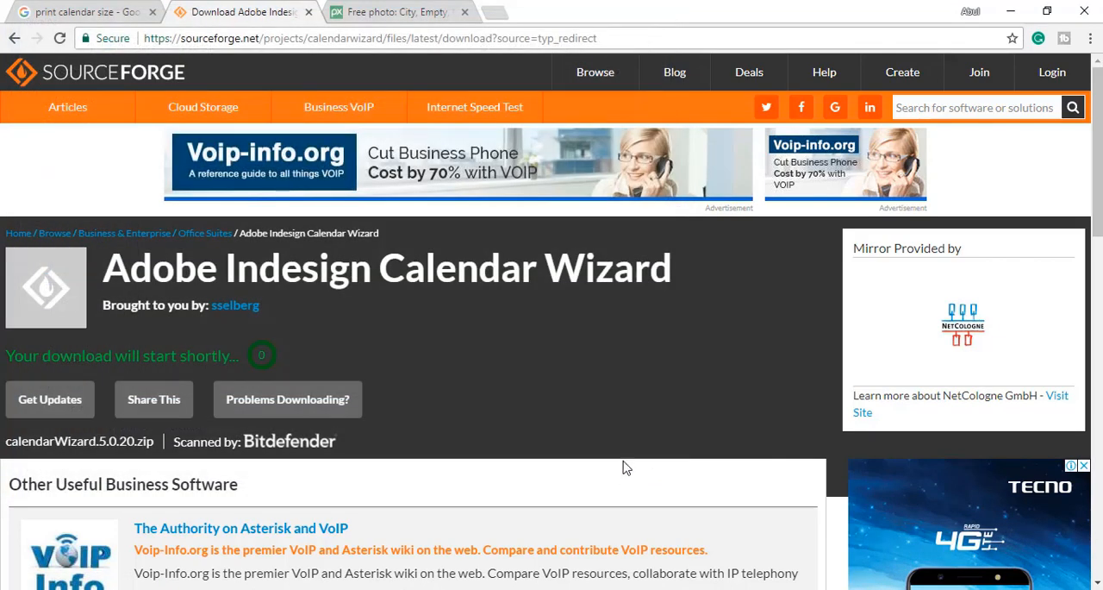
{"action": "left_click", "coordinate": [1006, 9]}
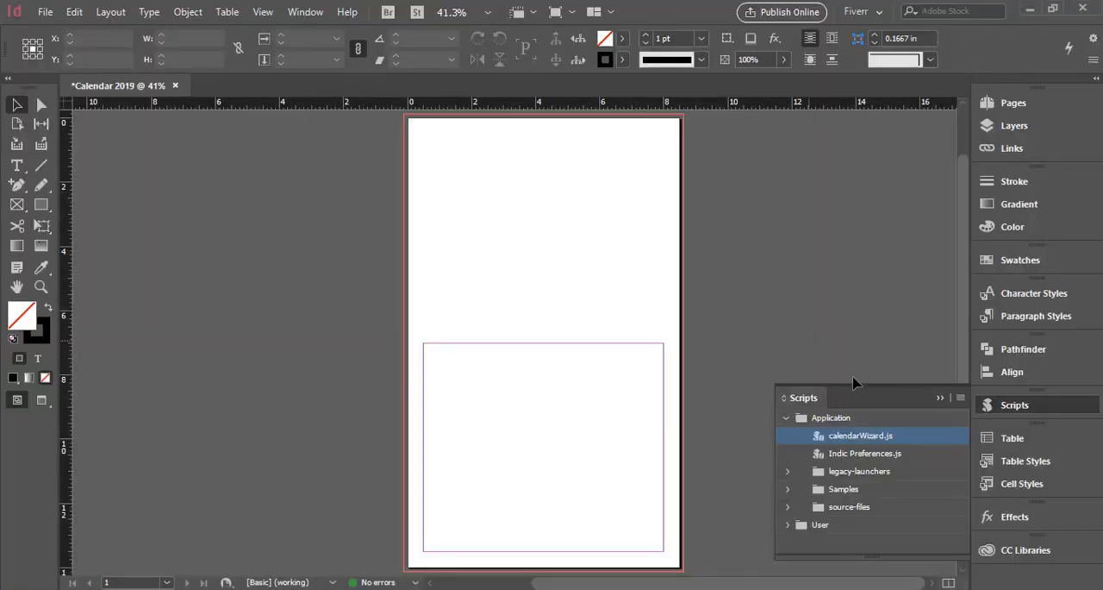
Run the calendarWizard.js script and set both the first and last month to January 2019.
{"action": "double_click", "coordinate": [862, 436]}
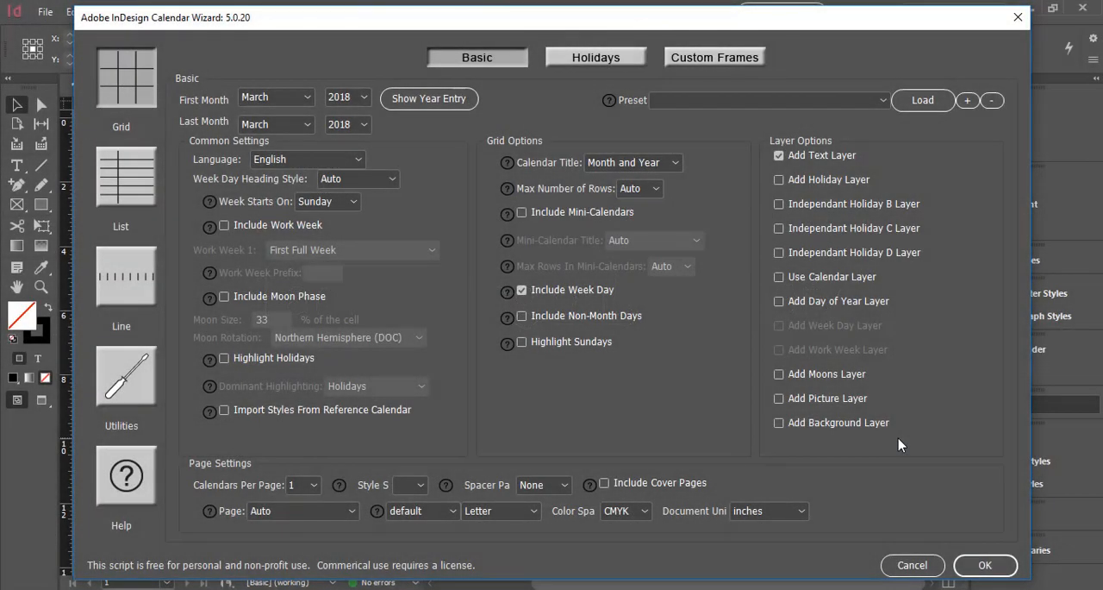
{"action": "left_click", "coordinate": [296, 98]}
{"action": "left_click", "coordinate": [288, 114]}
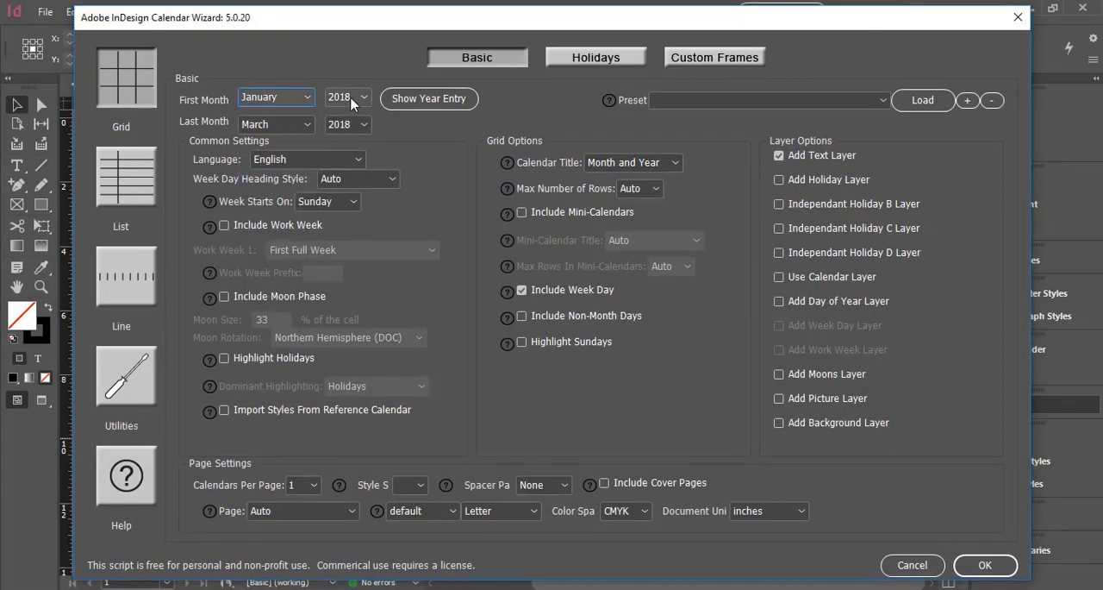
{"action": "left_click", "coordinate": [346, 98]}
{"action": "left_click", "coordinate": [345, 261]}
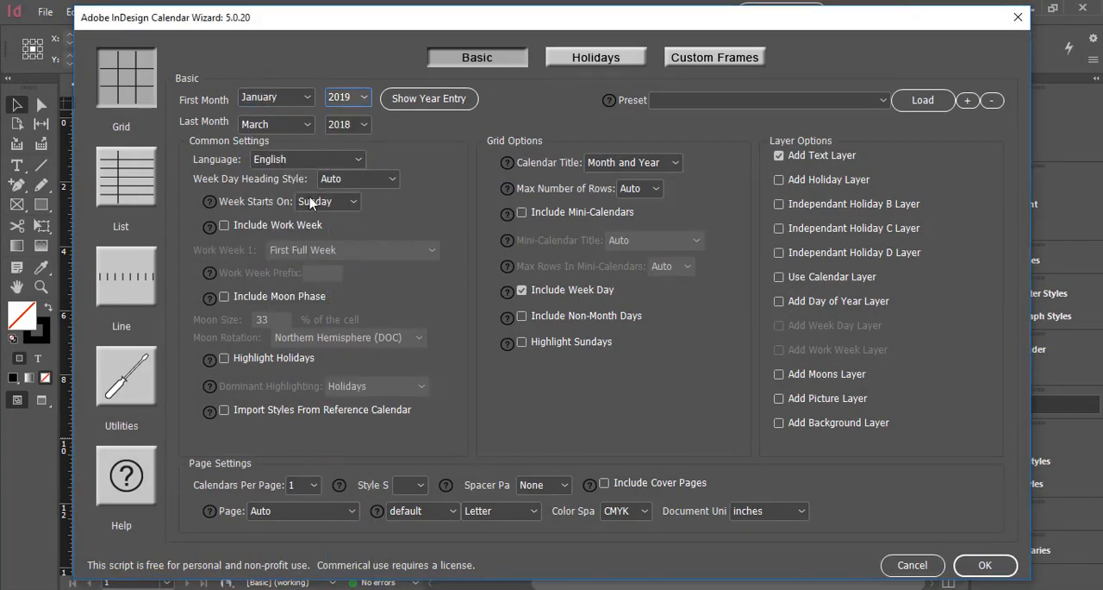
{"action": "left_click", "coordinate": [285, 125]}
{"action": "left_click", "coordinate": [281, 143]}
{"action": "left_click", "coordinate": [347, 124]}
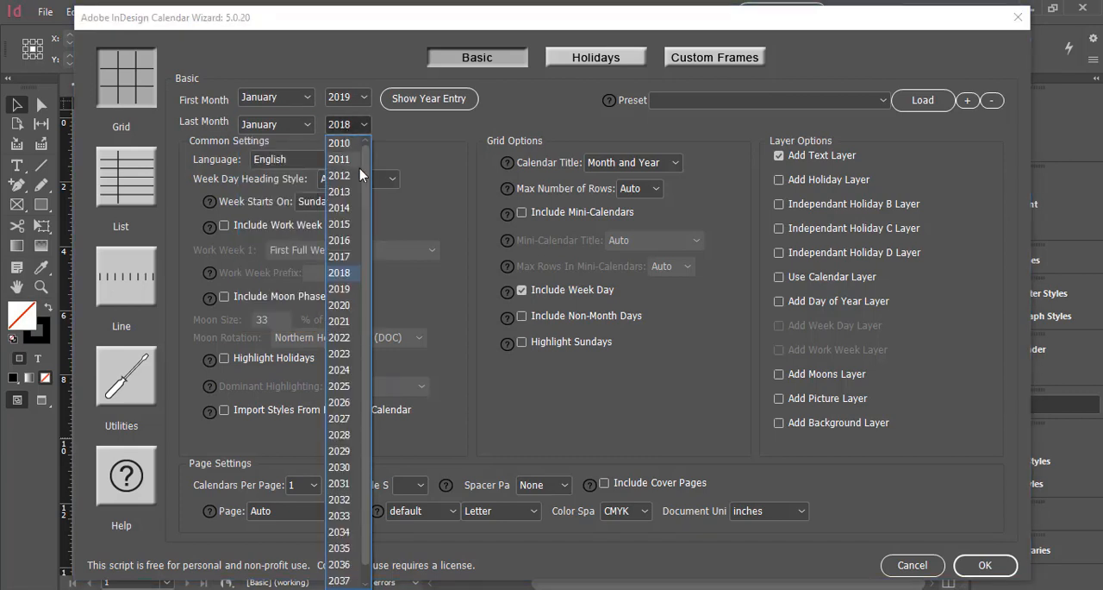
{"action": "left_click", "coordinate": [338, 285]}
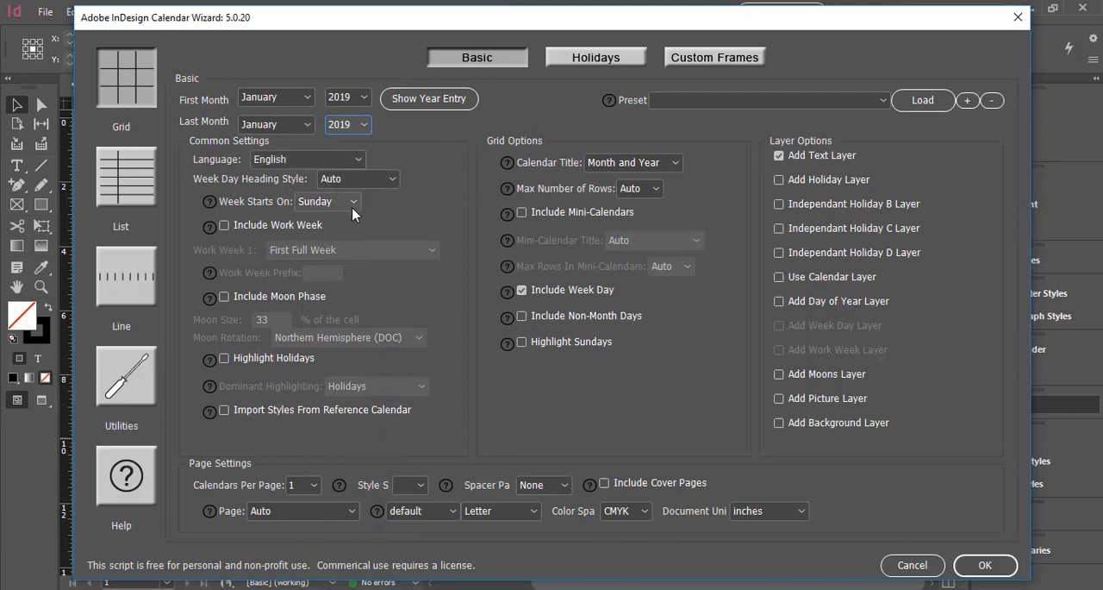
Turn on holiday highlighting and set the calendar's page settings to Current Document with Legal size.
{"action": "left_click", "coordinate": [283, 356]}
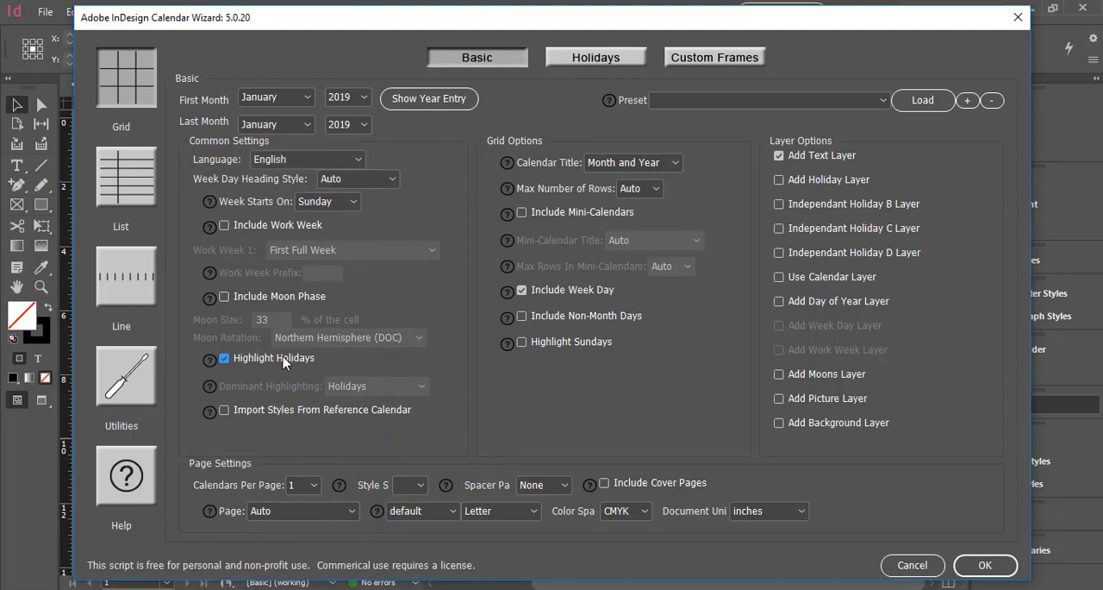
{"action": "left_click", "coordinate": [306, 486]}
{"action": "left_click", "coordinate": [293, 511]}
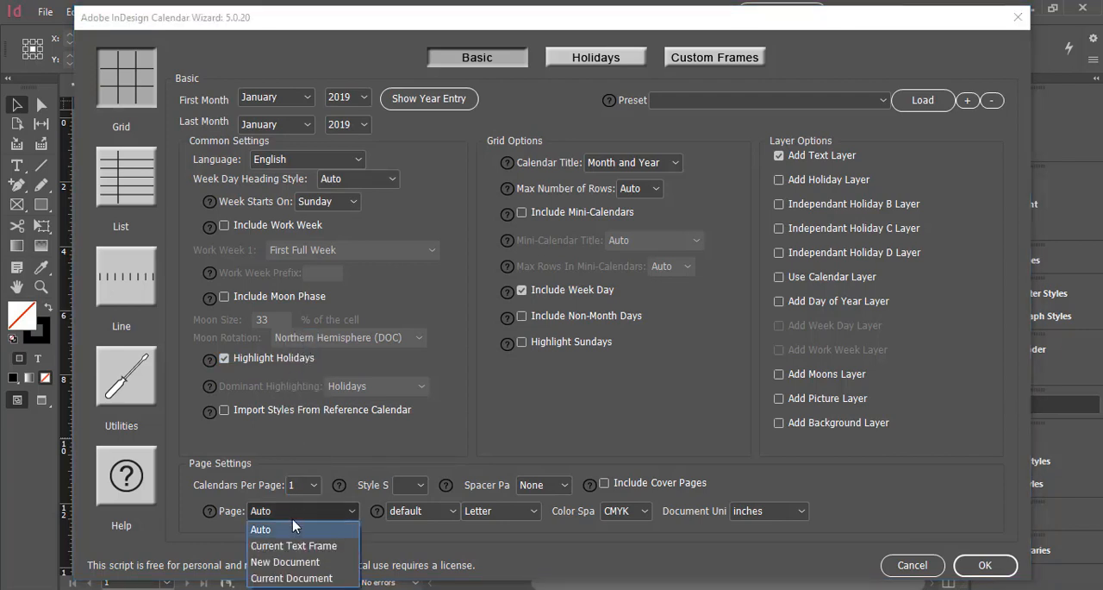
{"action": "left_click", "coordinate": [298, 578]}
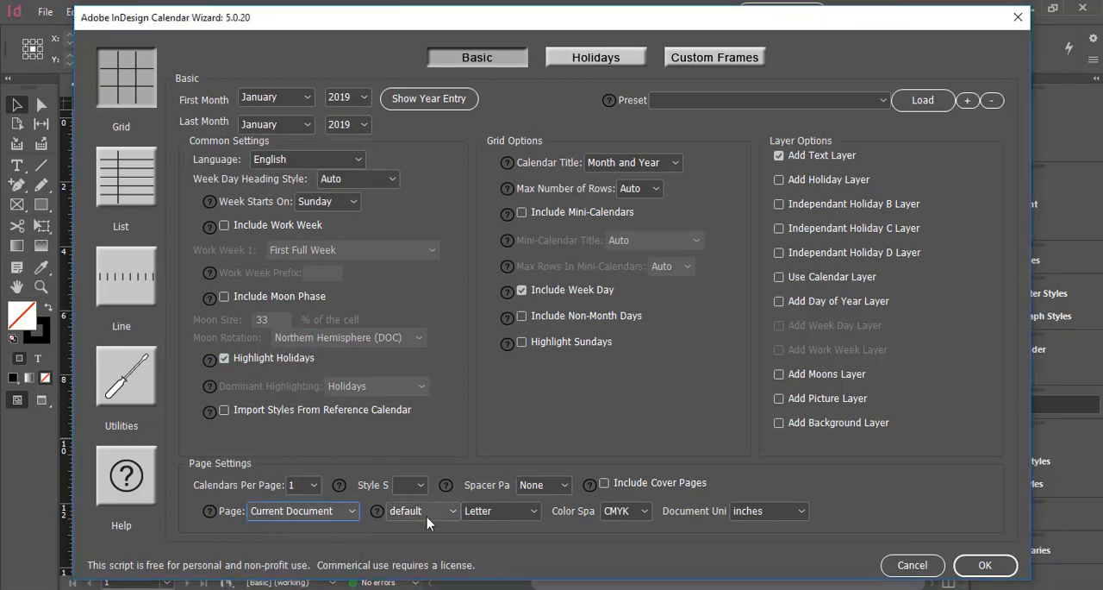
{"action": "left_click", "coordinate": [470, 512]}
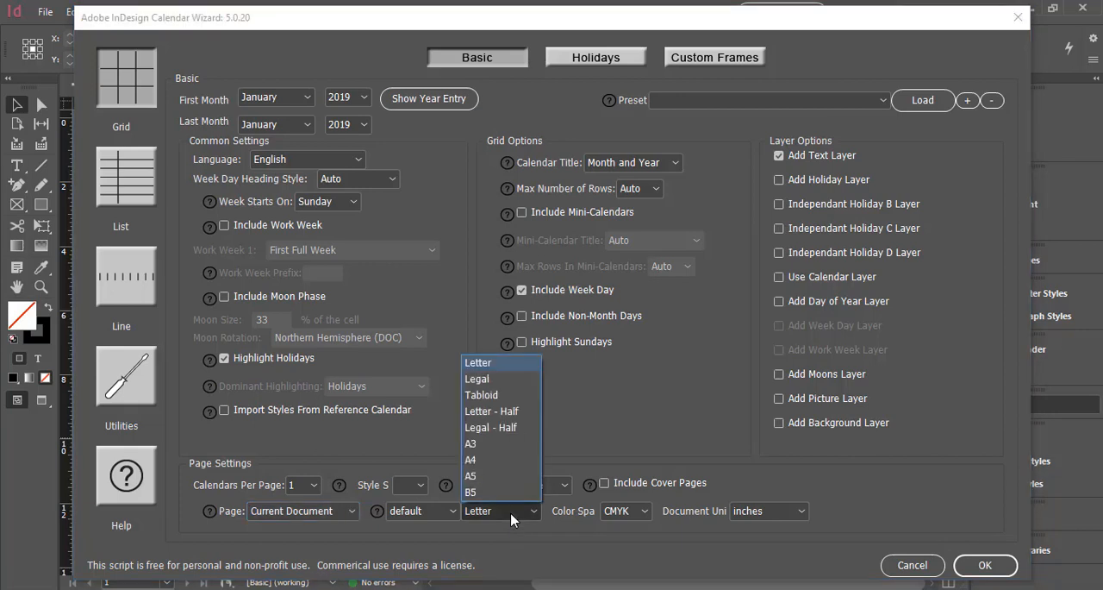
{"action": "left_click", "coordinate": [479, 379]}
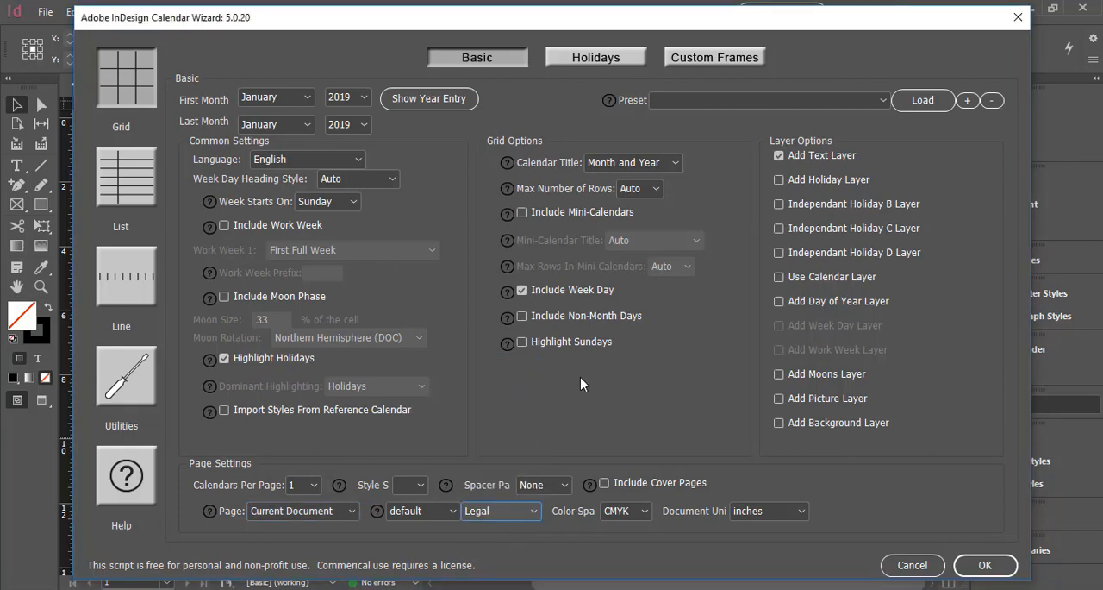
Include non-month days, highlight Sundays, keep Month and Year as the calendar title, and generate the calendar.
{"action": "left_click", "coordinate": [548, 315]}
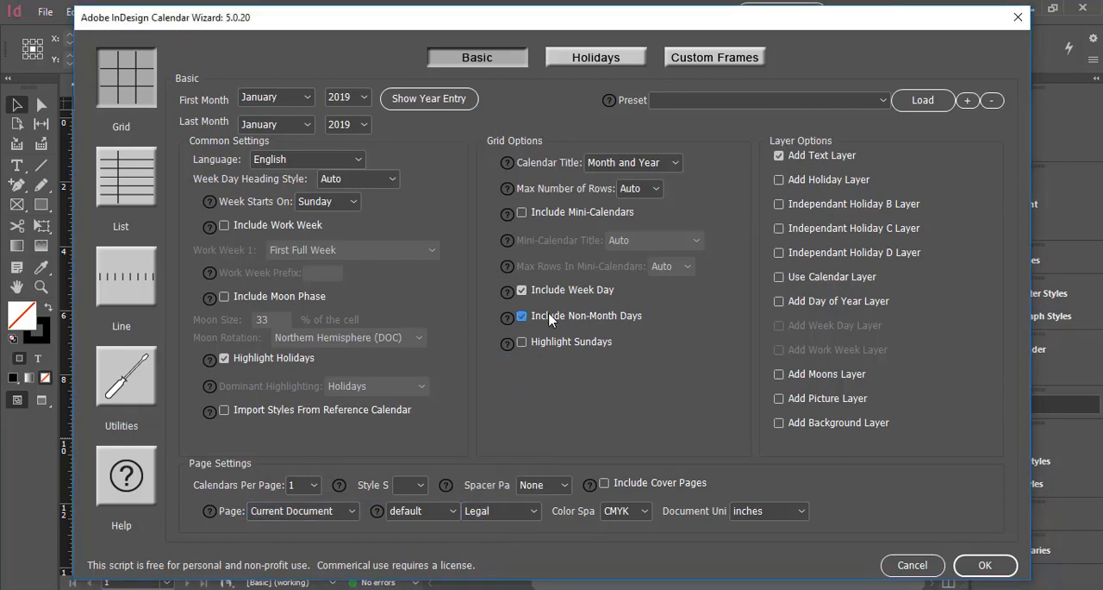
{"action": "left_click", "coordinate": [551, 344]}
{"action": "left_click", "coordinate": [664, 164]}
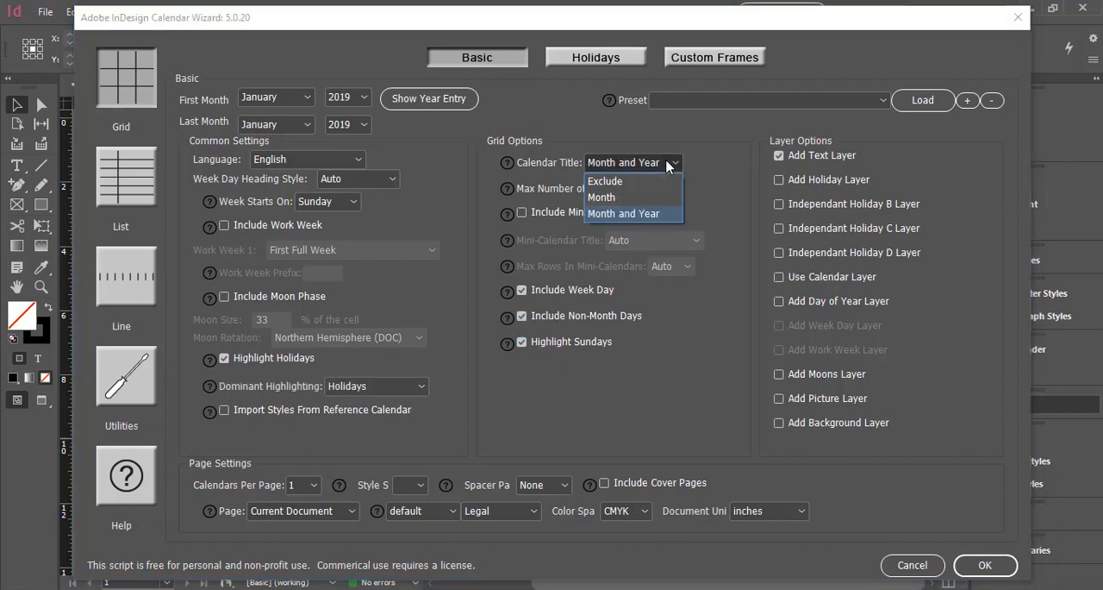
{"action": "left_click", "coordinate": [652, 214]}
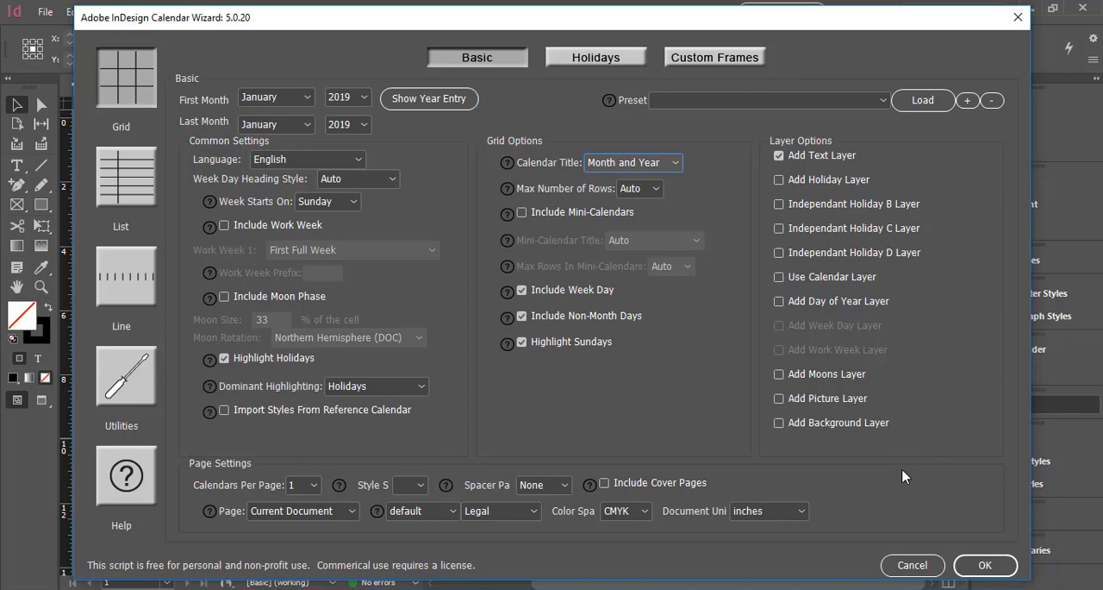
{"action": "left_click", "coordinate": [974, 566]}
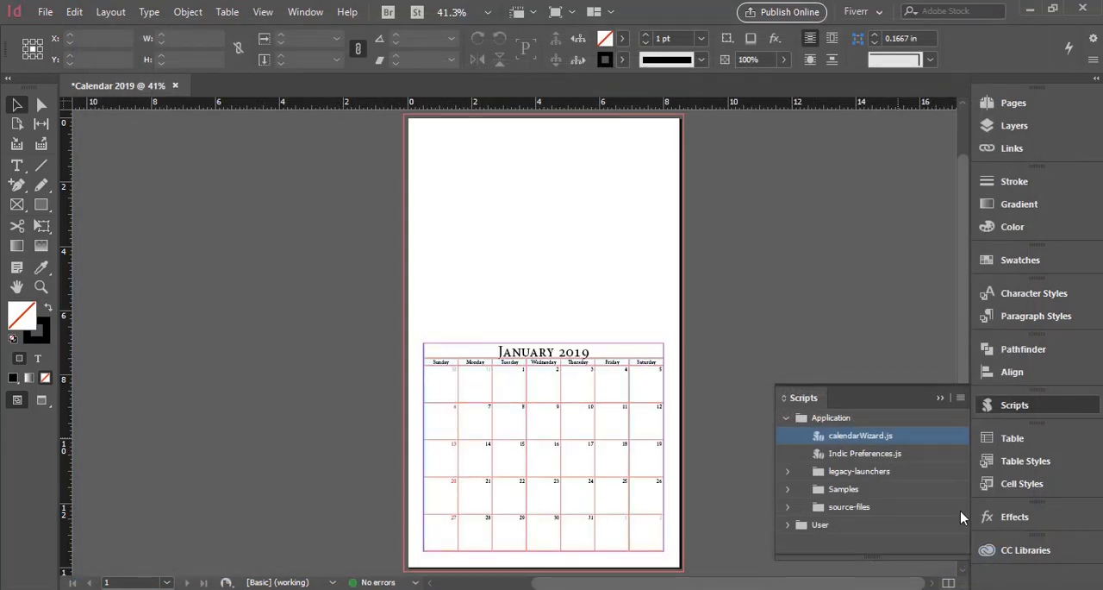
{"action": "left_click", "coordinate": [940, 398]}
{"action": "scroll", "coordinate": [817, 407], "scroll_direction": "down", "scroll_amount": 1}
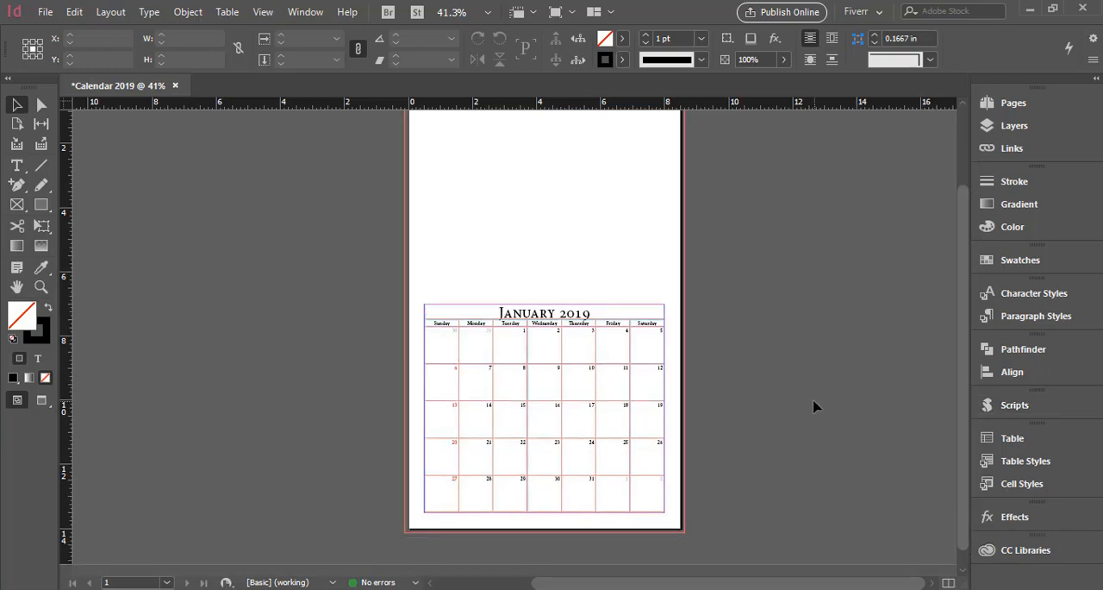
Edit the cal_base paragraph style to use the Myriad Pro font family in Regular.
{"action": "left_click", "coordinate": [1010, 318]}
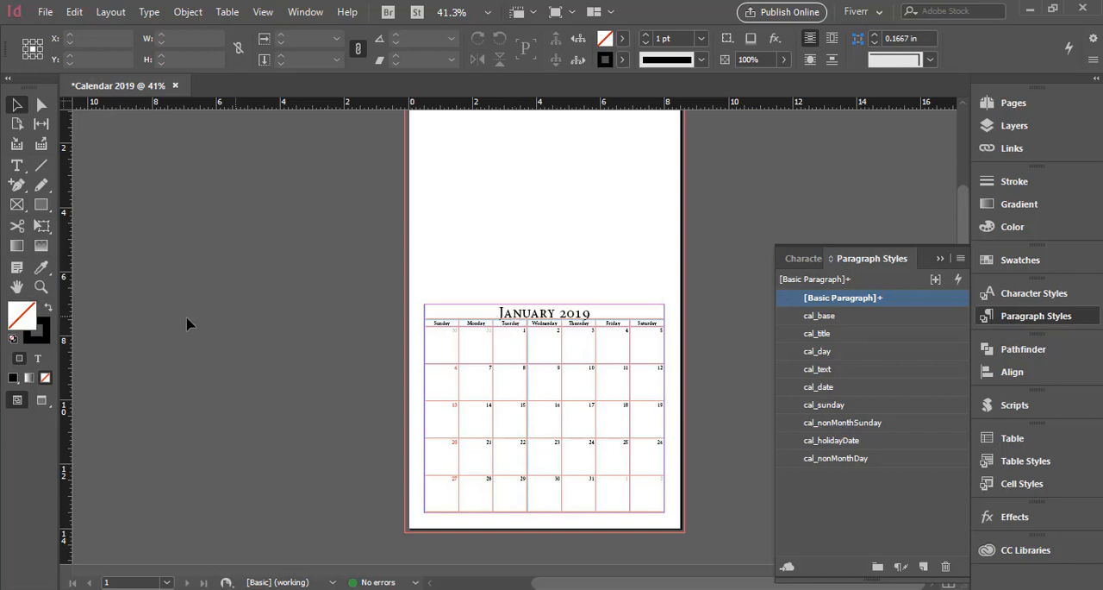
{"action": "left_click_drag", "start_coordinate": [387, 299], "coordinate": [699, 541]}
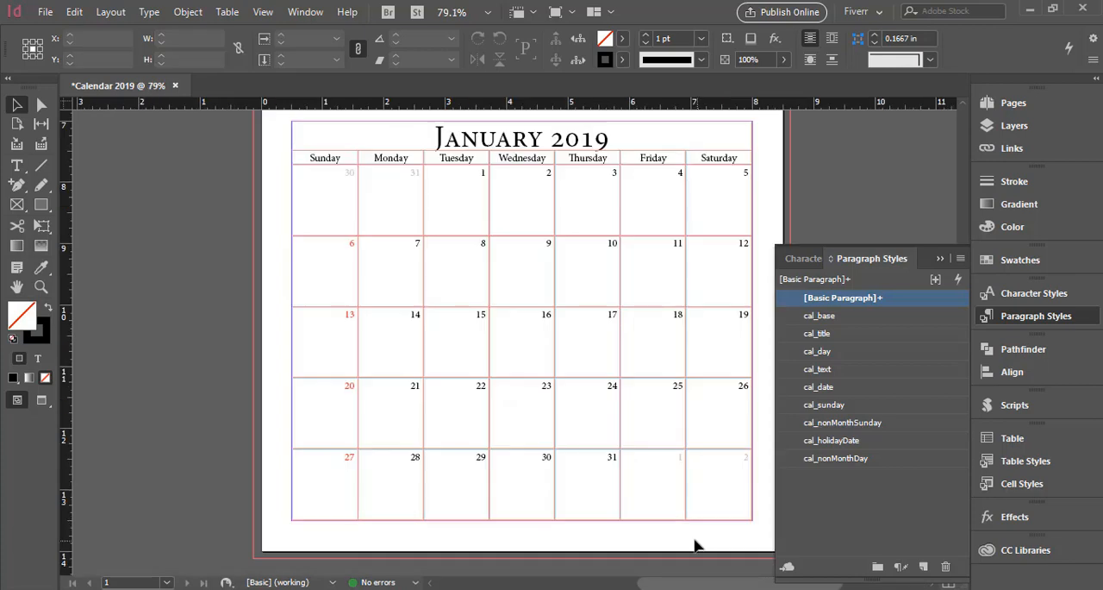
{"action": "right_click", "coordinate": [849, 319]}
{"action": "left_click", "coordinate": [859, 323]}
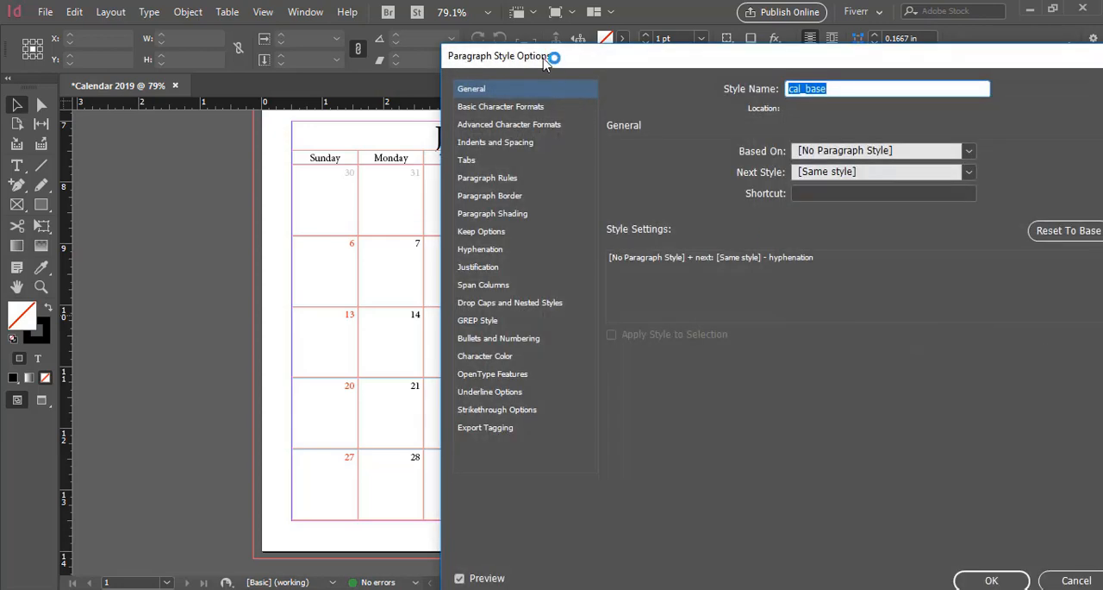
{"action": "left_click_drag", "start_coordinate": [545, 59], "coordinate": [712, 69]}
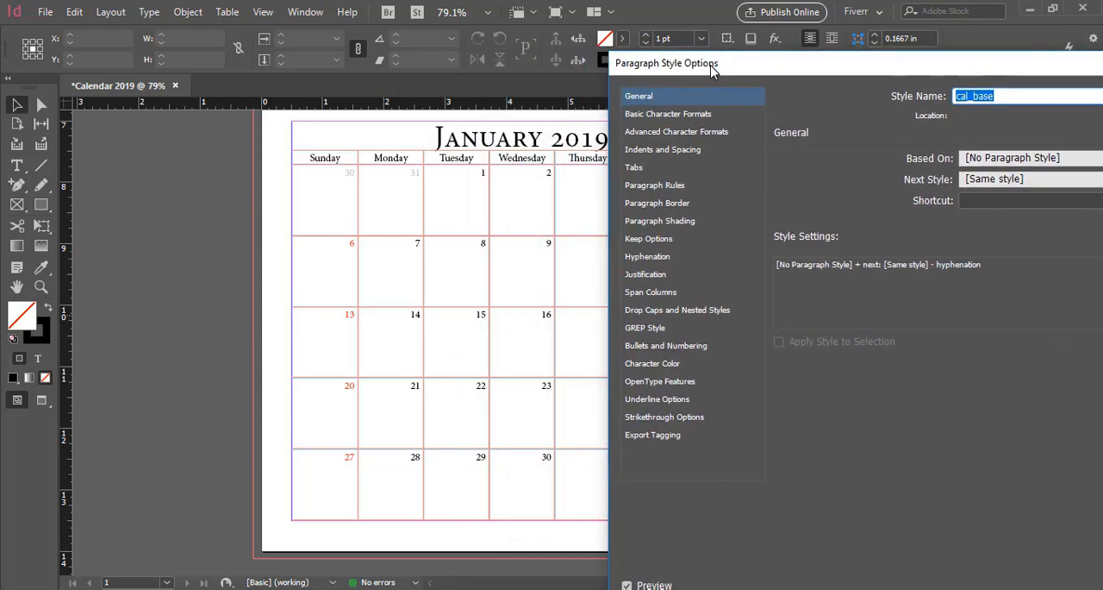
{"action": "left_click", "coordinate": [696, 115]}
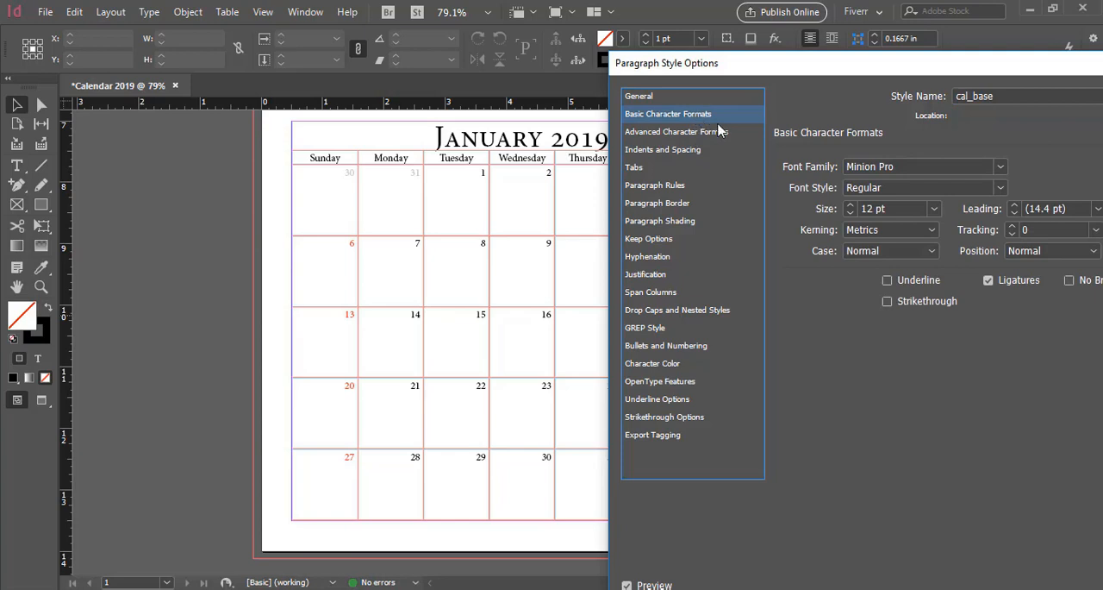
{"action": "left_click", "coordinate": [908, 169]}
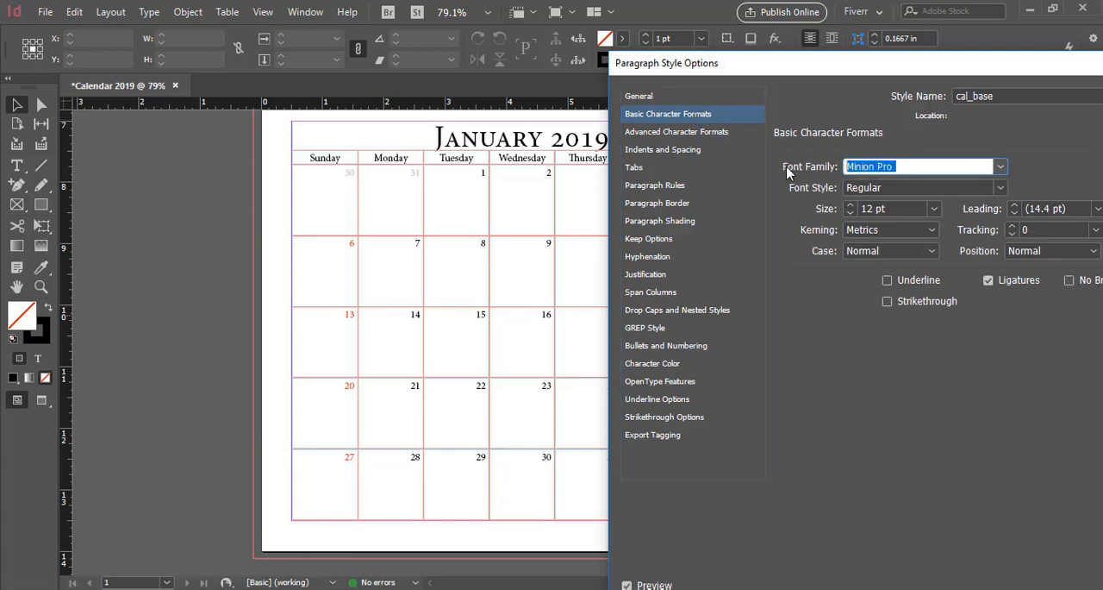
{"action": "type", "text": "M"}
{"action": "left_click", "coordinate": [929, 189]}
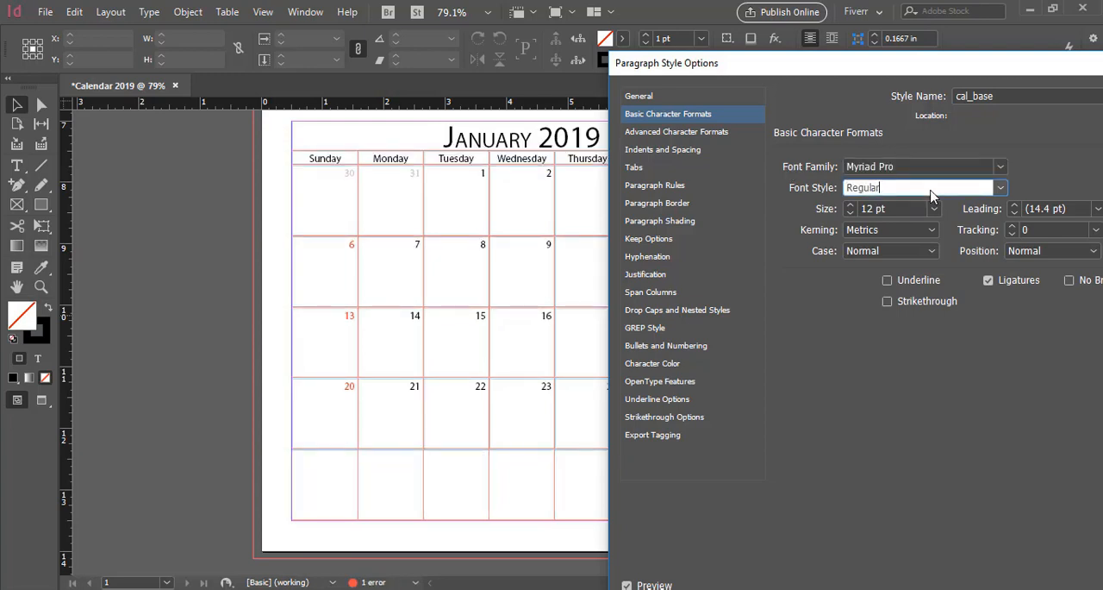
{"action": "left_click", "coordinate": [887, 65]}
{"action": "left_click_drag", "start_coordinate": [840, 60], "coordinate": [587, 59]}
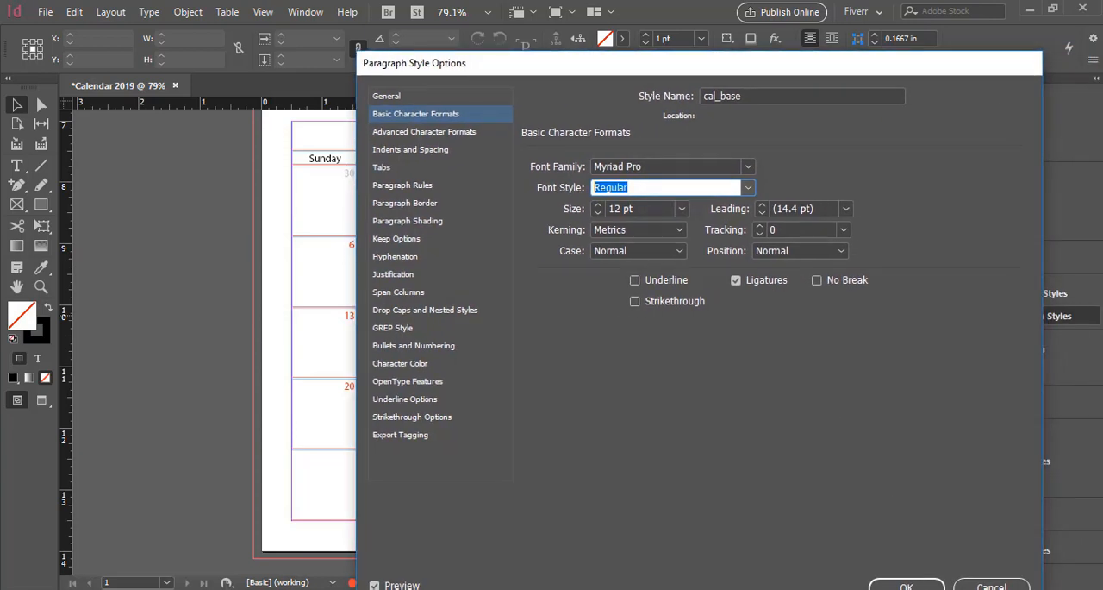
{"action": "left_click", "coordinate": [907, 585]}
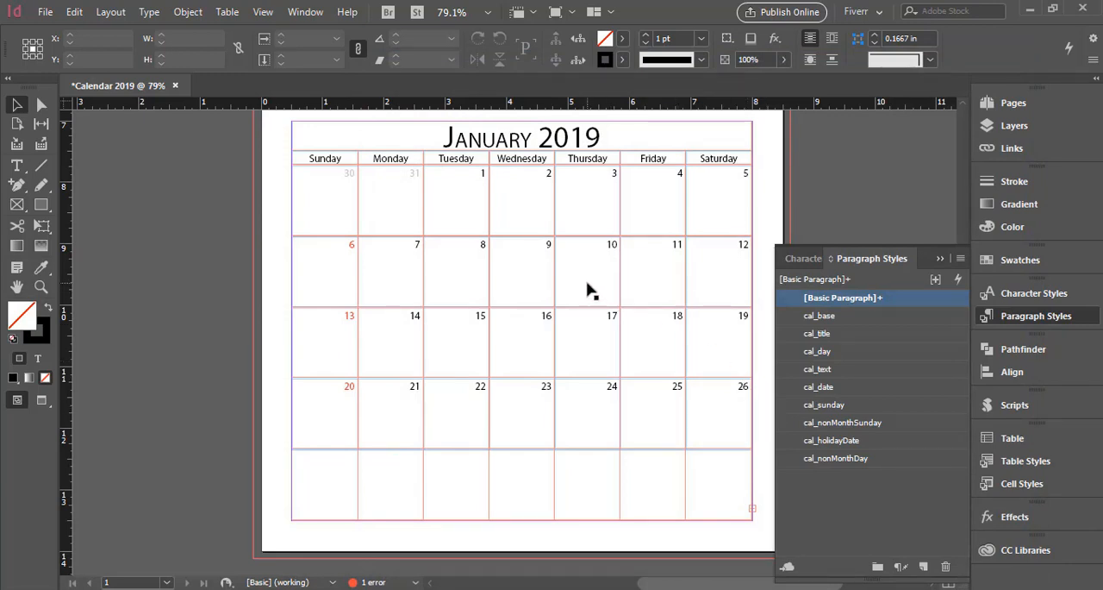
Delete the calendarText layer together with the objects it contains.
{"action": "scroll", "coordinate": [589, 290], "scroll_direction": "up", "scroll_amount": 1}
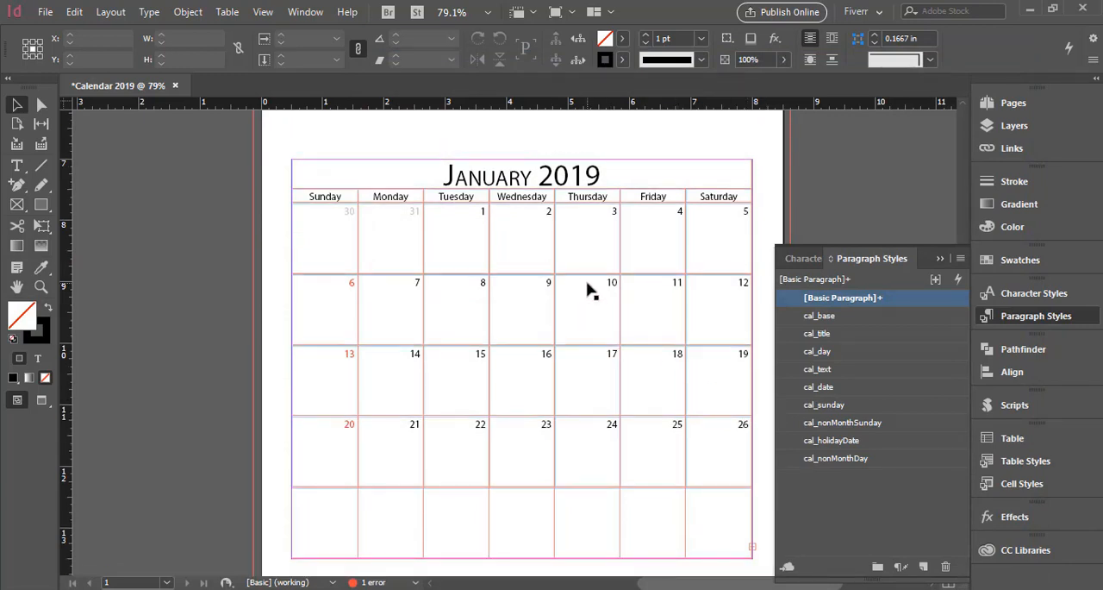
{"action": "scroll", "coordinate": [590, 290], "scroll_direction": "up", "scroll_amount": 3}
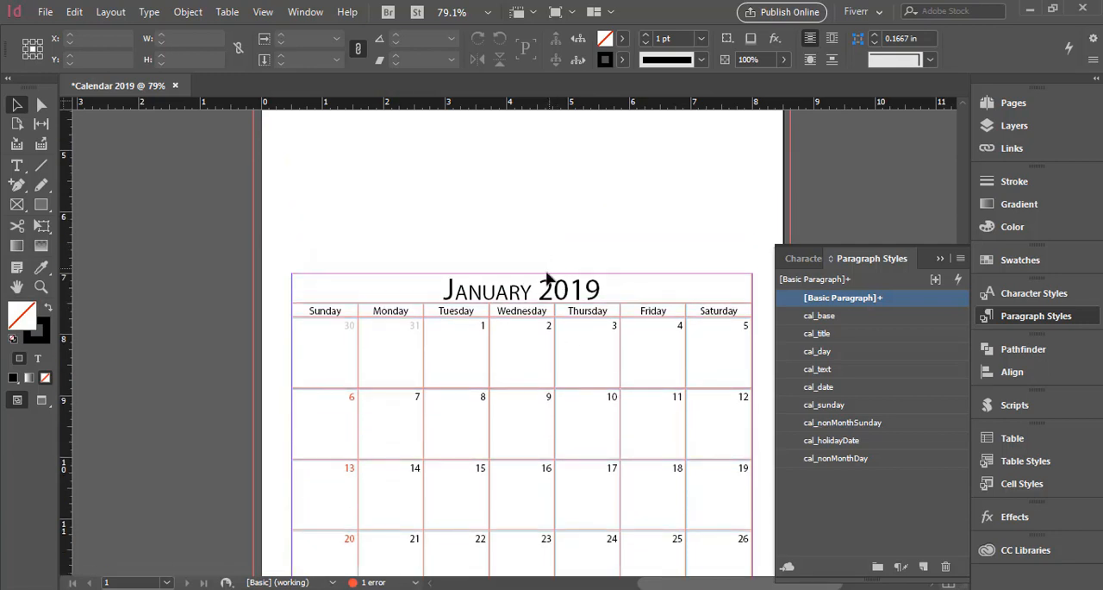
{"action": "double_click", "coordinate": [518, 296]}
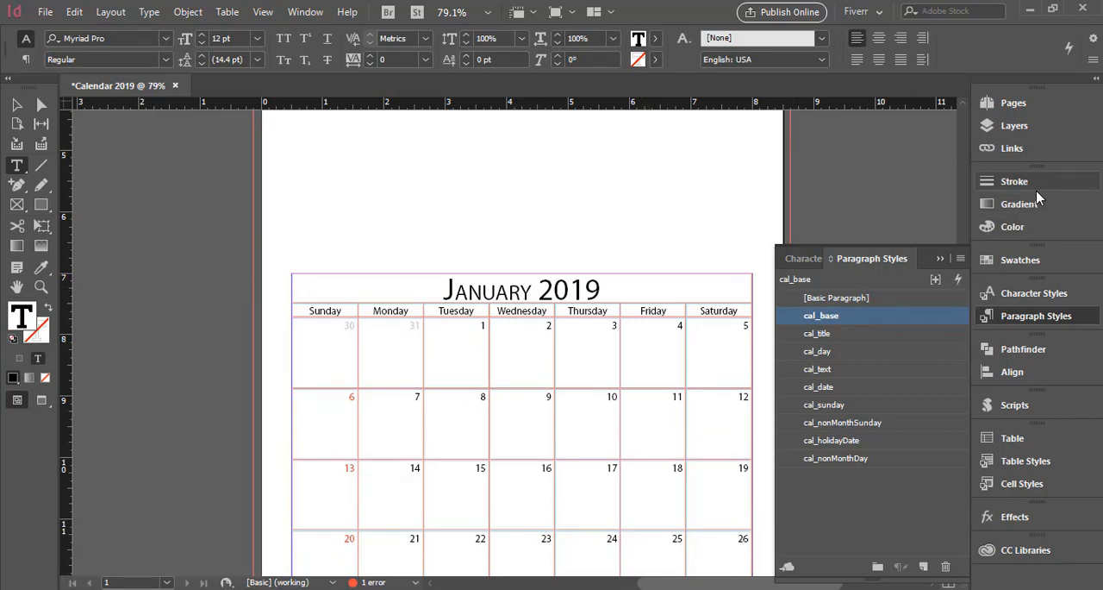
{"action": "left_click", "coordinate": [1018, 128]}
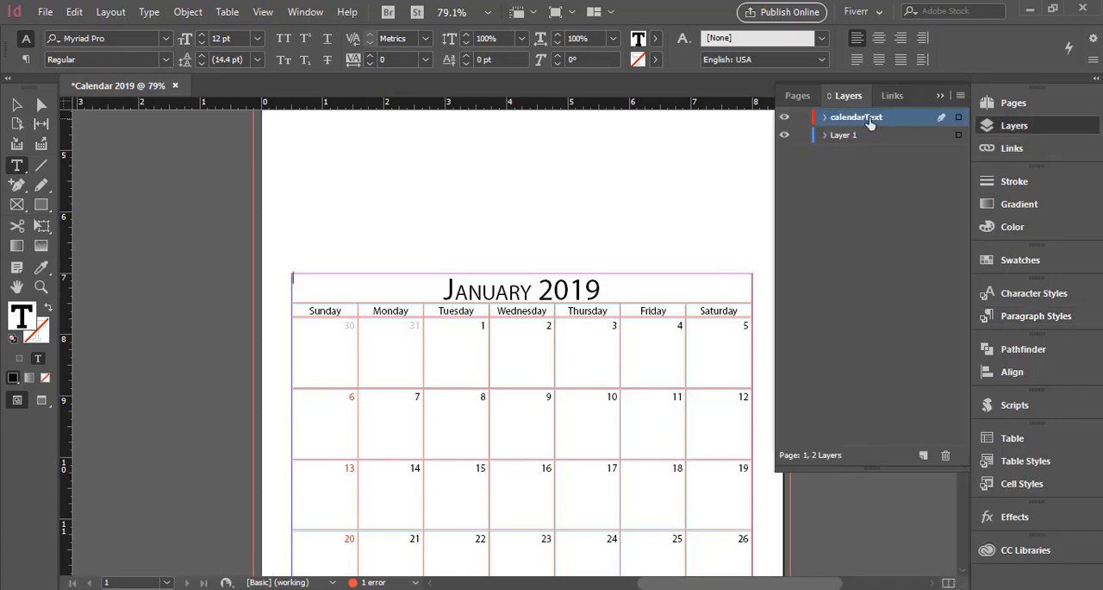
{"action": "left_click", "coordinate": [946, 454]}
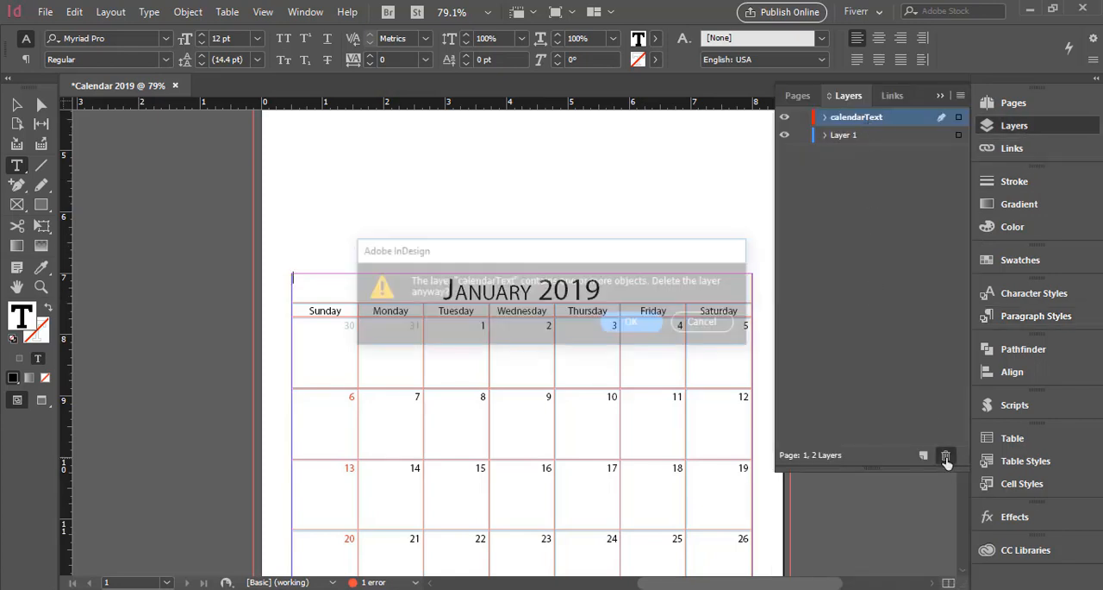
{"action": "left_click", "coordinate": [641, 323]}
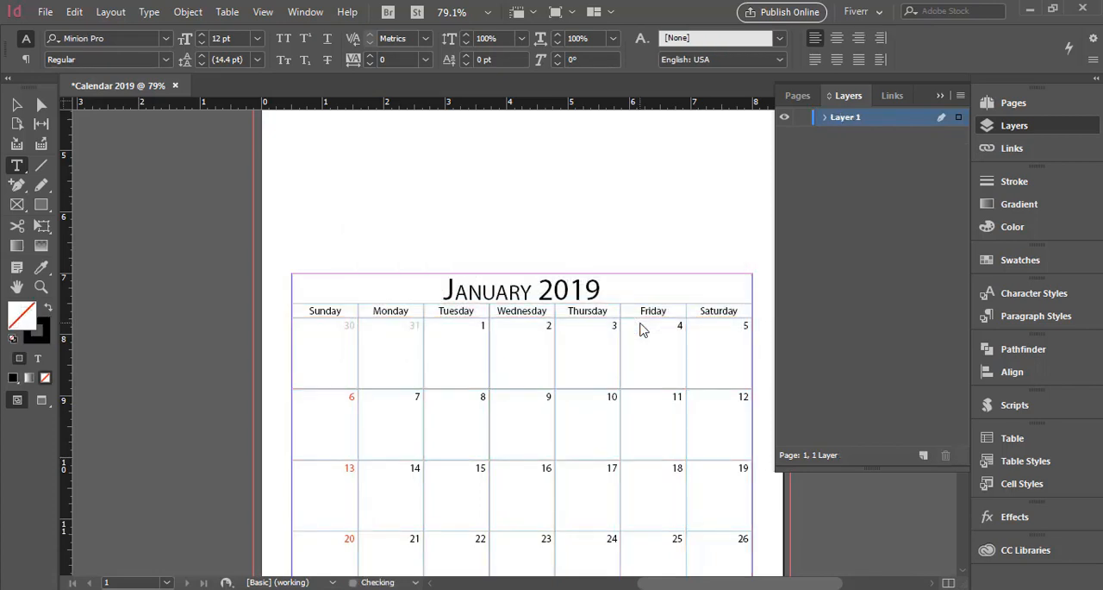
Edit the cal_title paragraph style of the January 2019 heading to use the Minion Pro font family in Regular.
{"action": "left_click", "coordinate": [497, 291]}
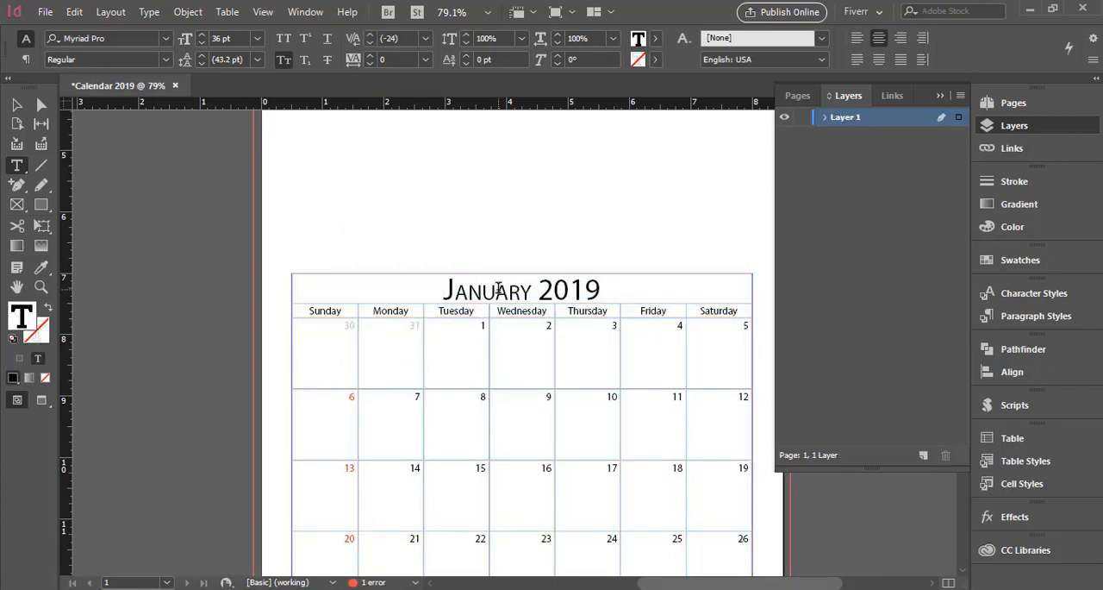
{"action": "triple_click", "coordinate": [497, 291]}
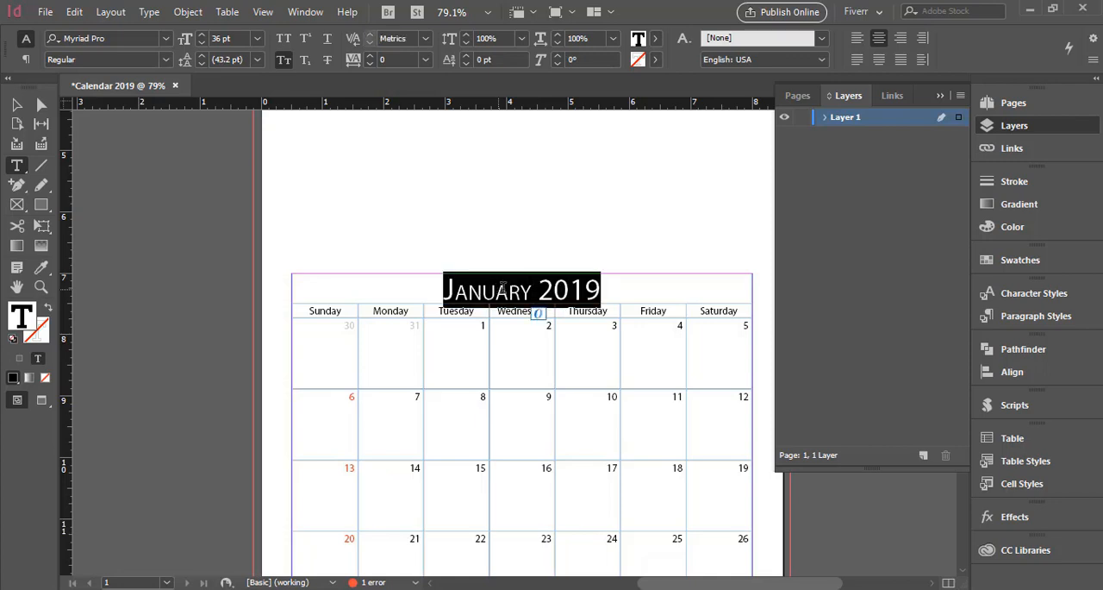
{"action": "left_click", "coordinate": [1038, 319]}
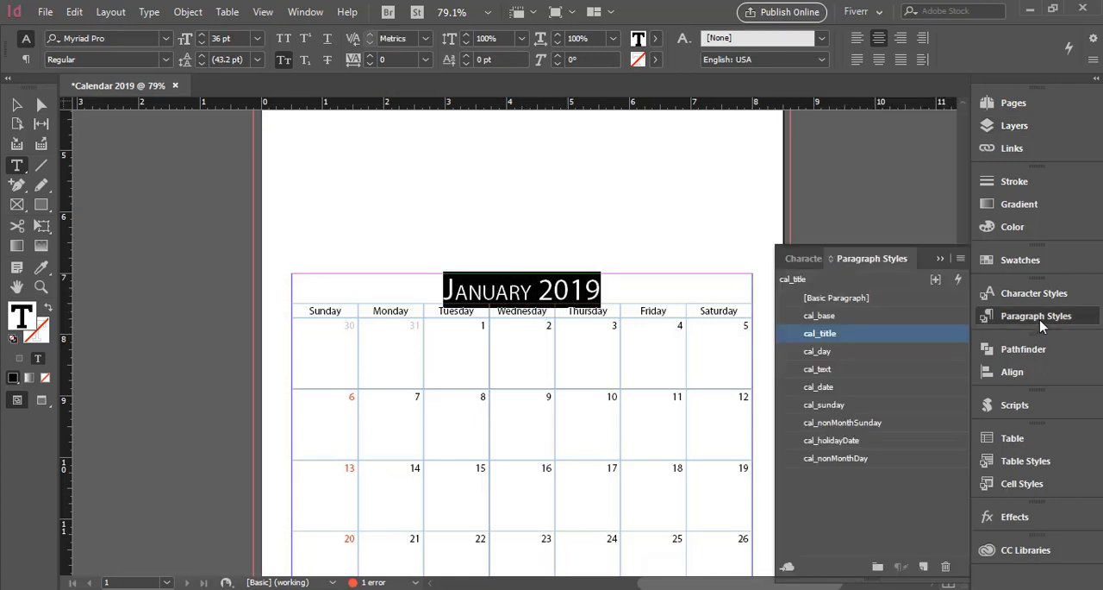
{"action": "right_click", "coordinate": [866, 343]}
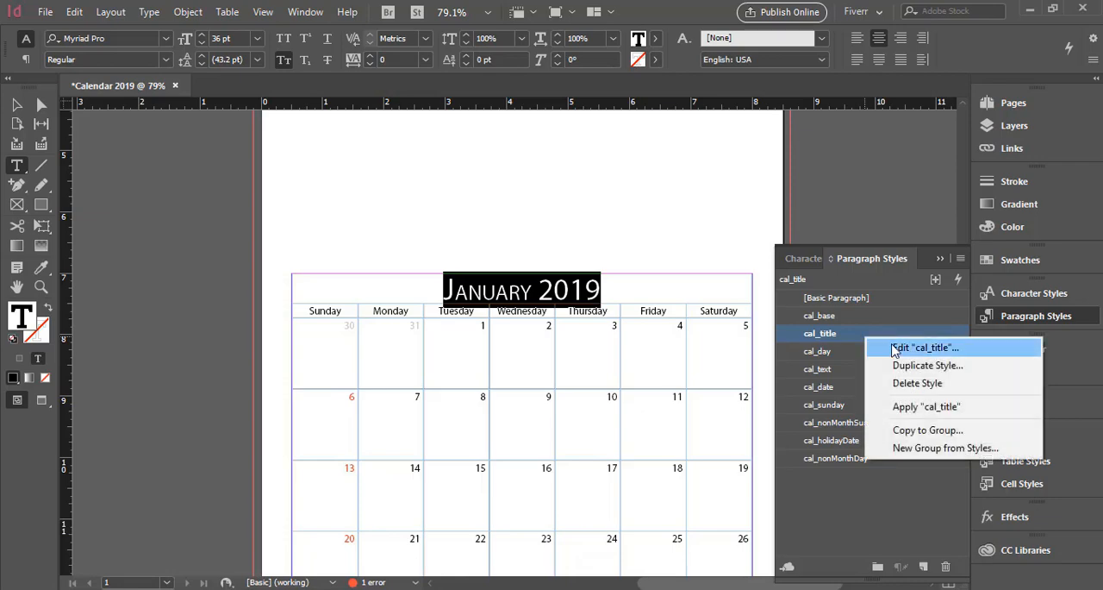
{"action": "left_click", "coordinate": [870, 349]}
{"action": "left_click_drag", "start_coordinate": [491, 70], "coordinate": [676, 75]}
{"action": "left_click", "coordinate": [635, 126]}
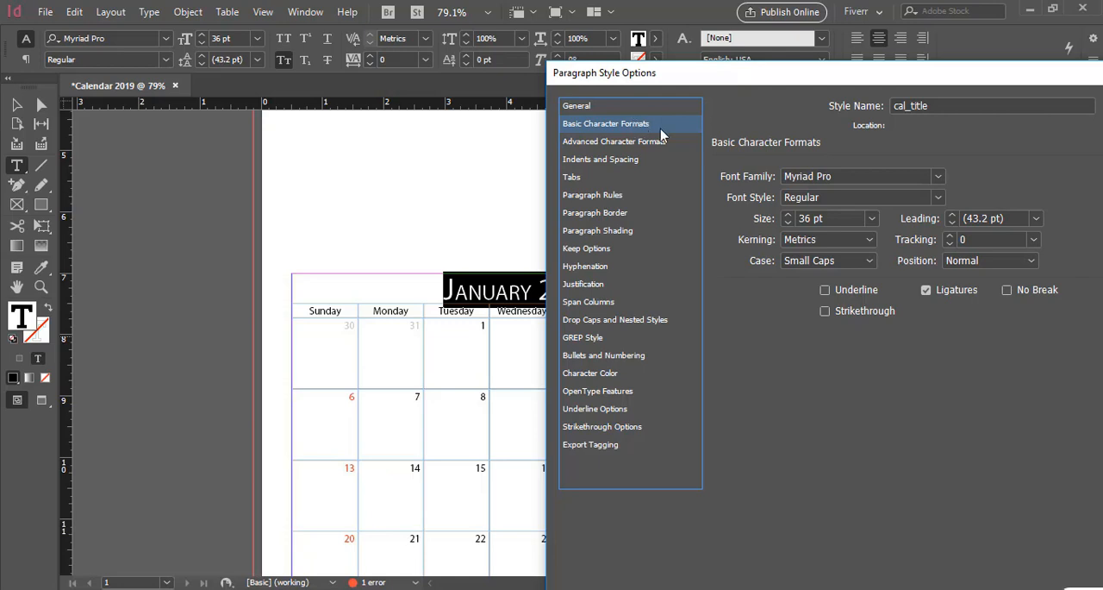
{"action": "left_click", "coordinate": [837, 179]}
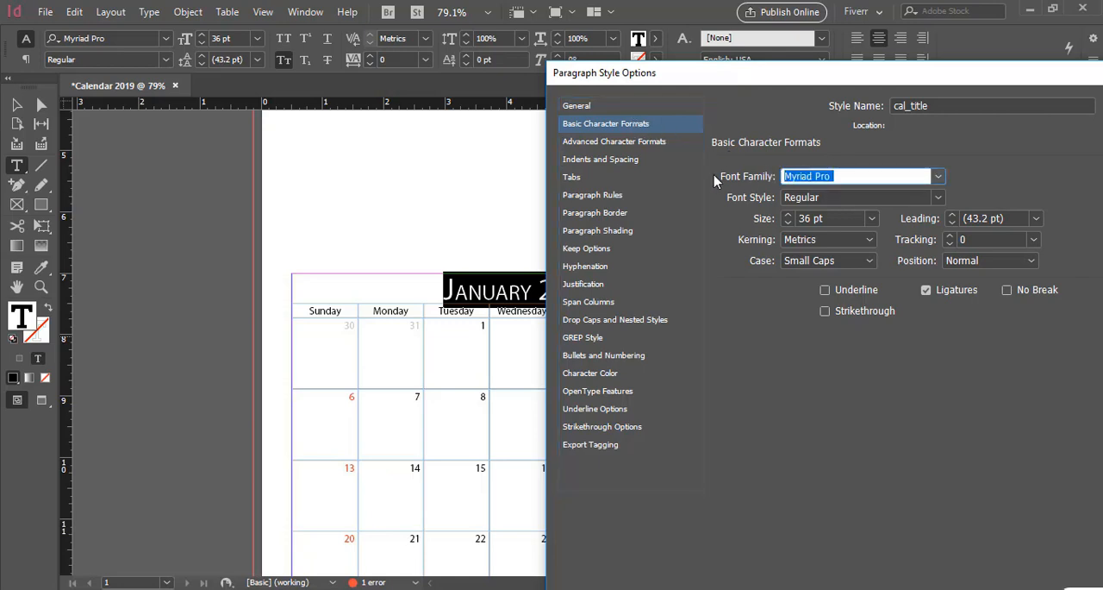
{"action": "type", "text": "Mi"}
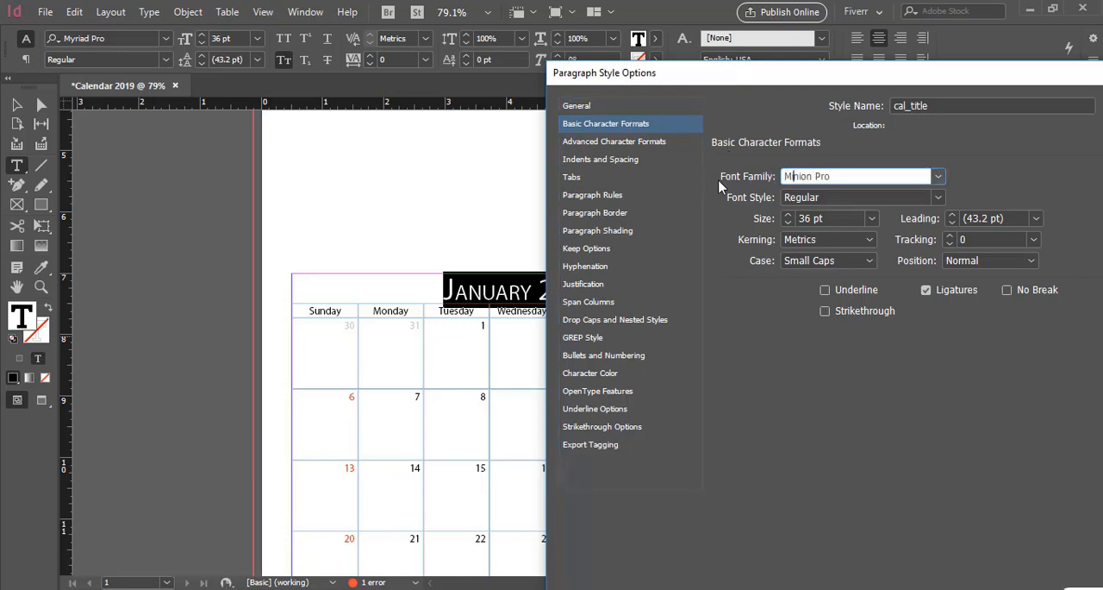
{"action": "left_click", "coordinate": [843, 194]}
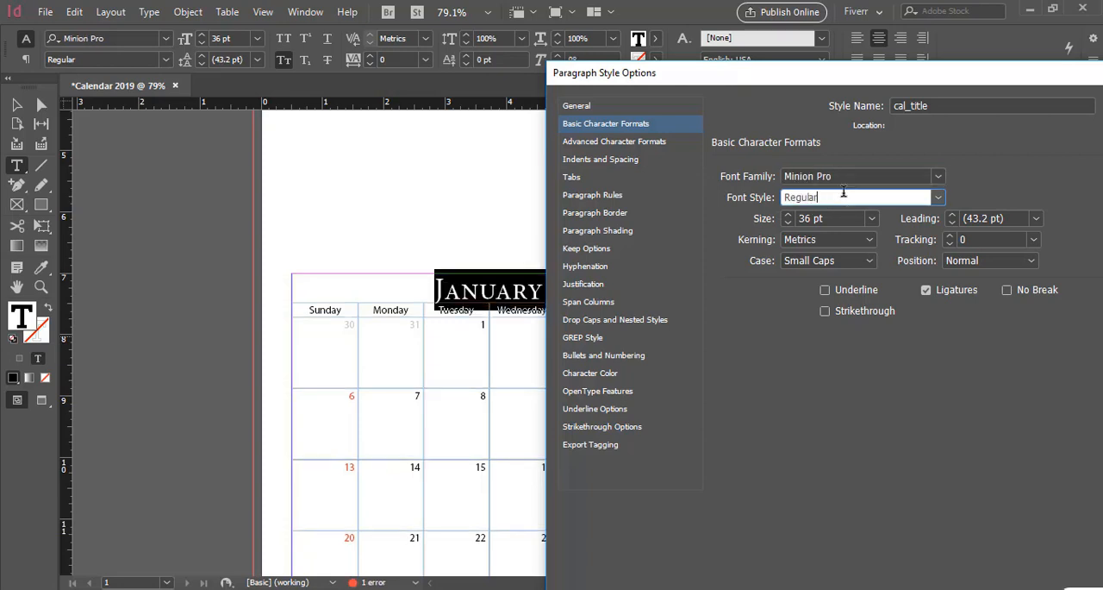
Set the cal_title style to All Caps at a size of 40 pt and apply the changes.
{"action": "left_click", "coordinate": [867, 261]}
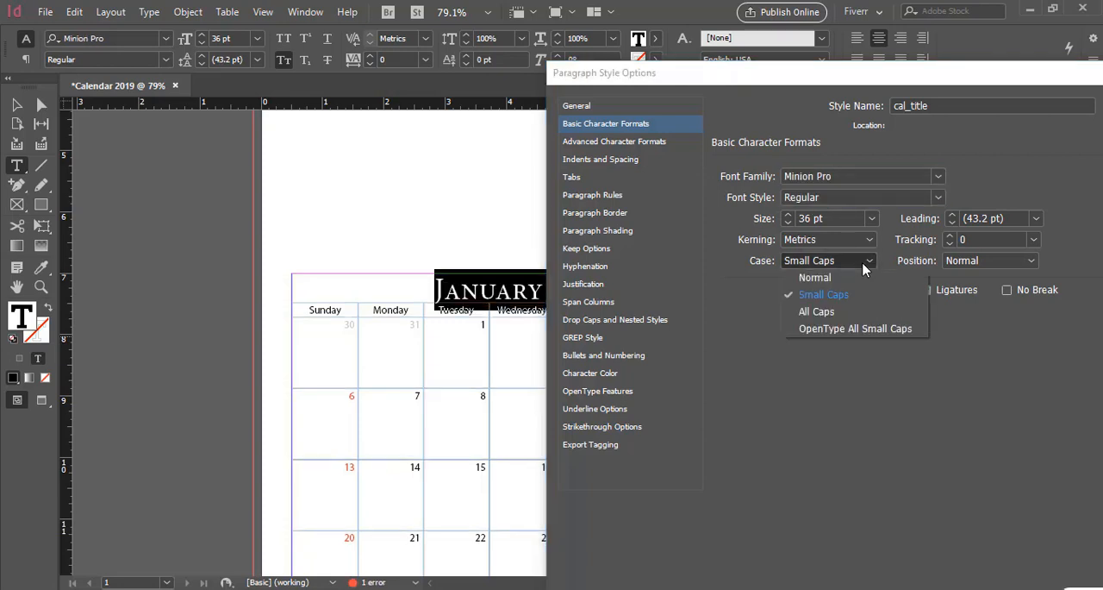
{"action": "left_click", "coordinate": [845, 312]}
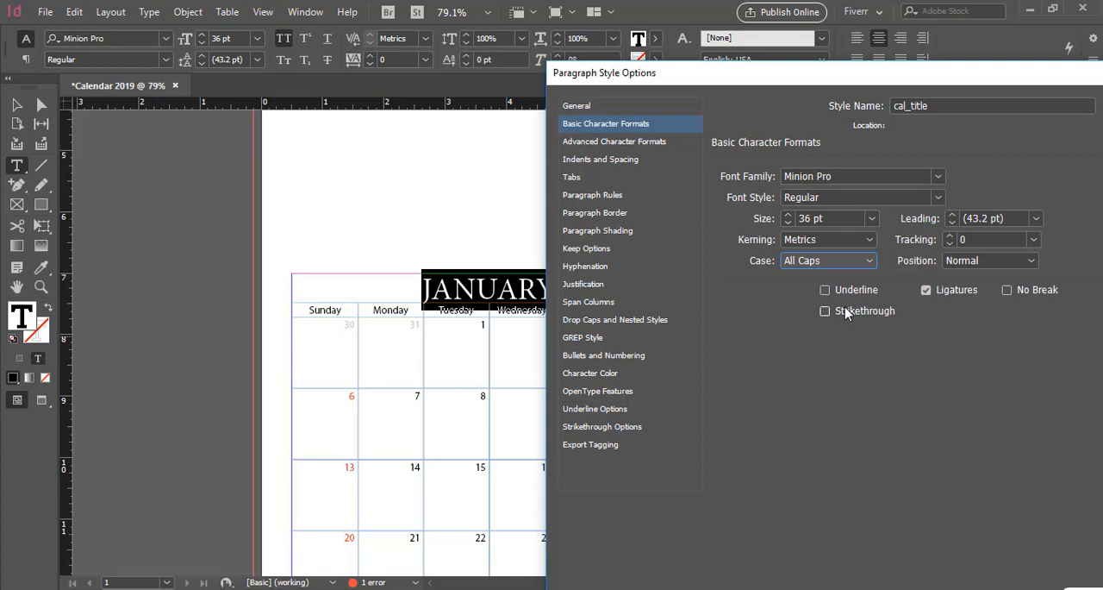
{"action": "left_click_drag", "start_coordinate": [840, 221], "coordinate": [730, 216]}
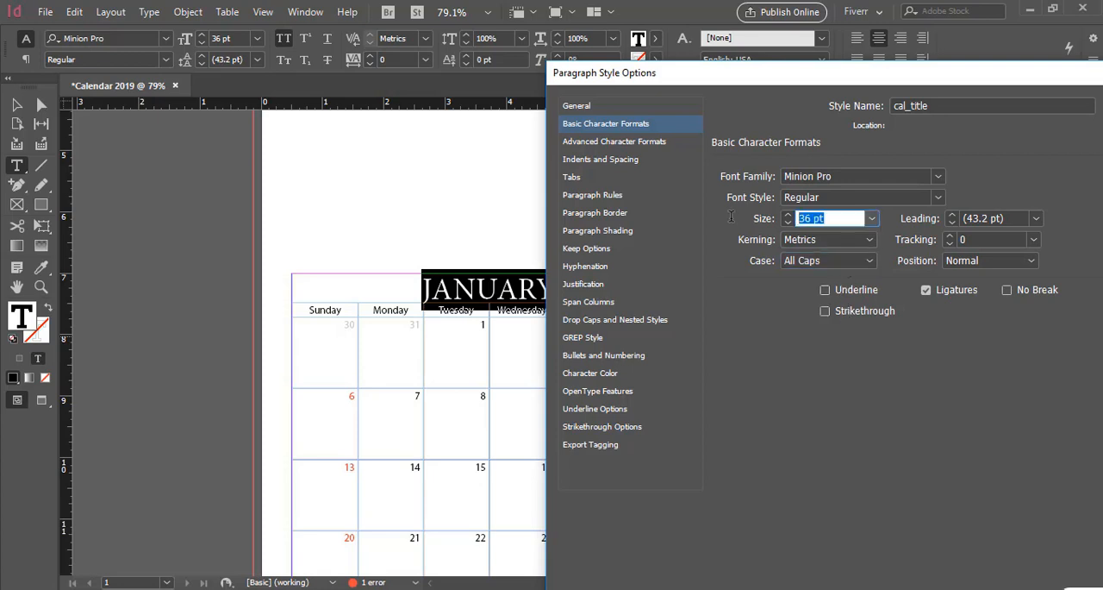
{"action": "type", "text": "40"}
{"action": "left_click_drag", "start_coordinate": [752, 79], "coordinate": [558, 41]}
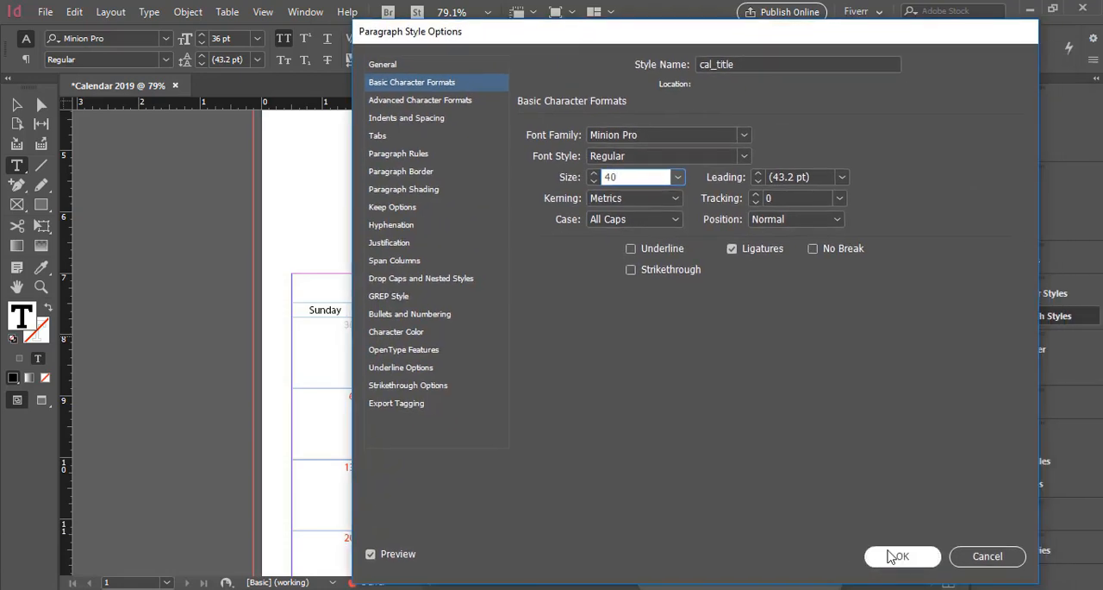
{"action": "left_click", "coordinate": [893, 556]}
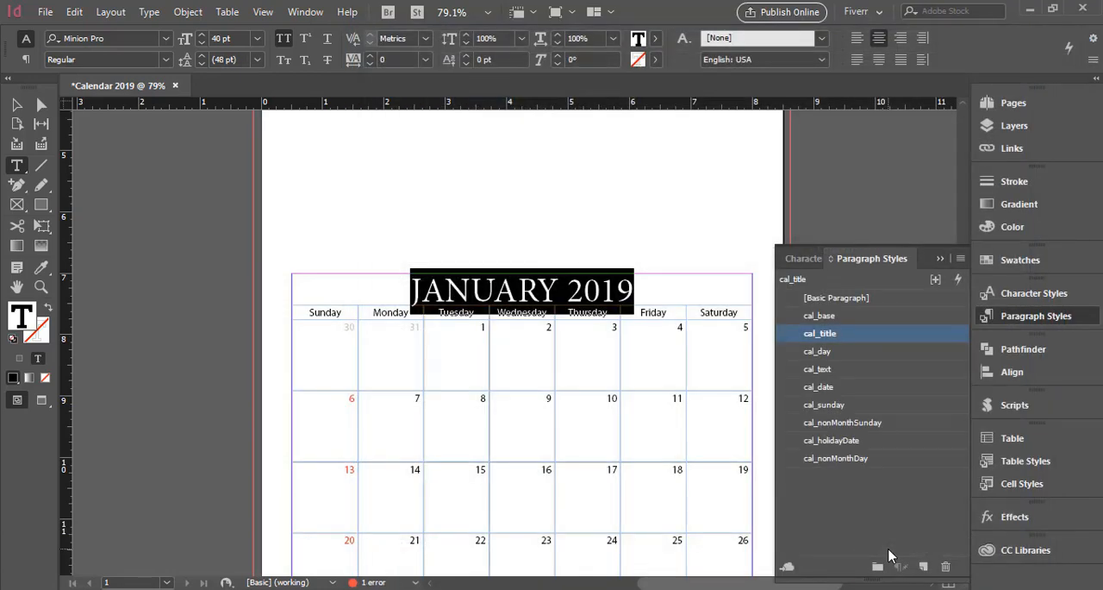
Move the January 2019 title out of the table into a new wide text frame drawn above the calendar.
{"action": "left_click", "coordinate": [71, 16]}
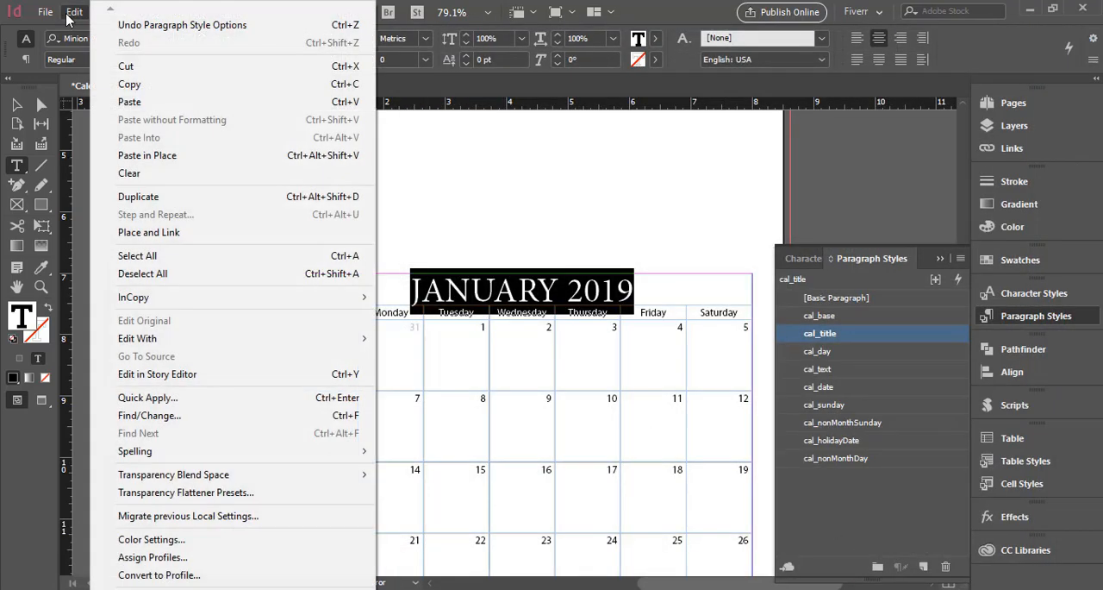
{"action": "left_click", "coordinate": [137, 66]}
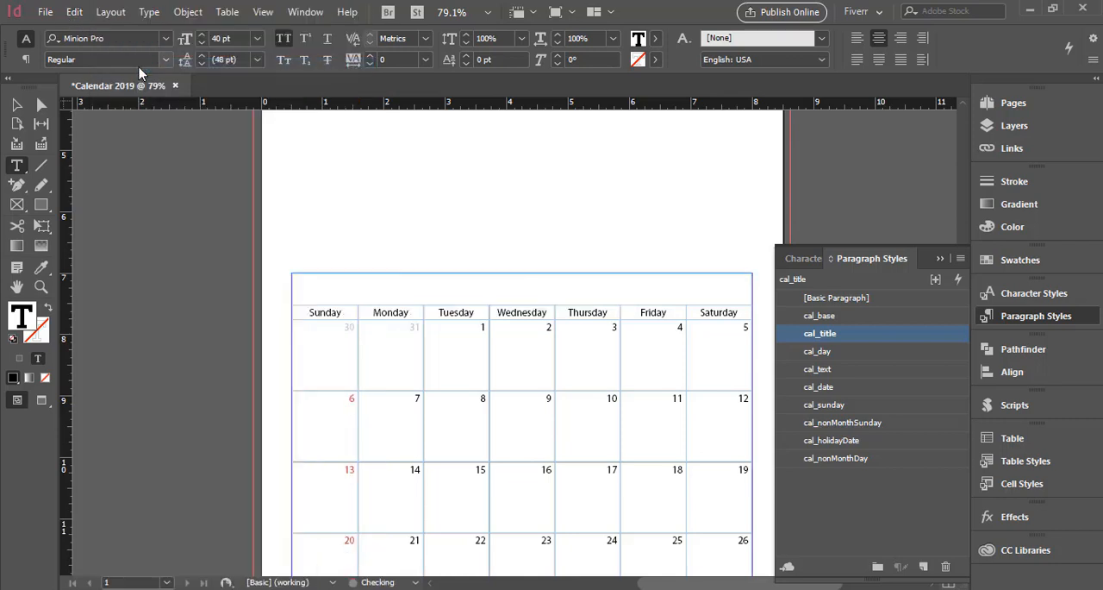
{"action": "scroll", "coordinate": [405, 215], "scroll_direction": "up", "scroll_amount": 1}
{"action": "left_click_drag", "start_coordinate": [350, 173], "coordinate": [726, 285]}
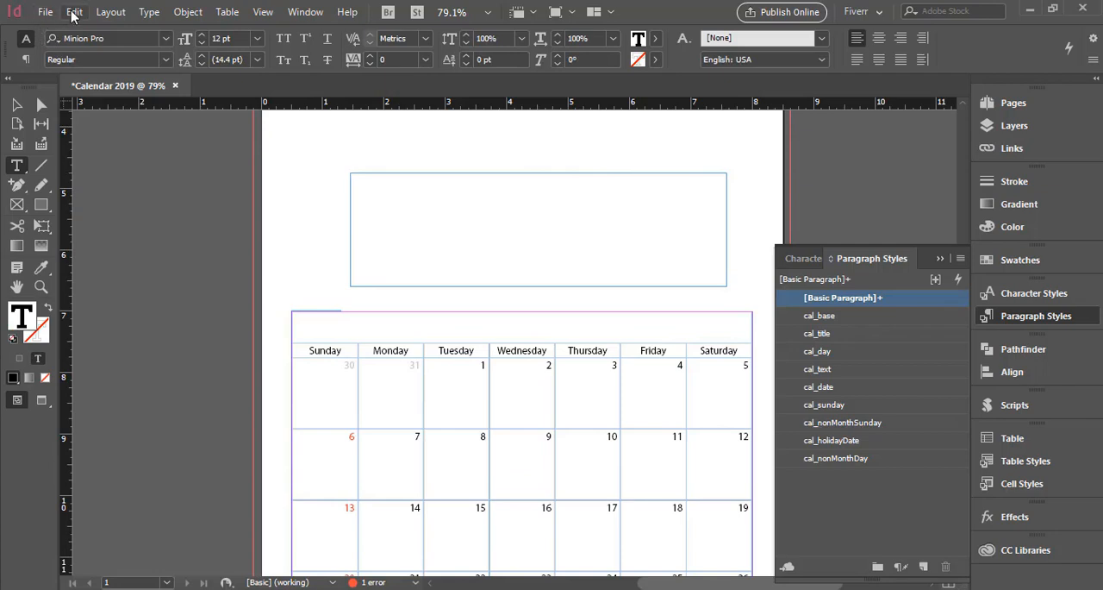
{"action": "left_click", "coordinate": [74, 12]}
{"action": "left_click", "coordinate": [123, 106]}
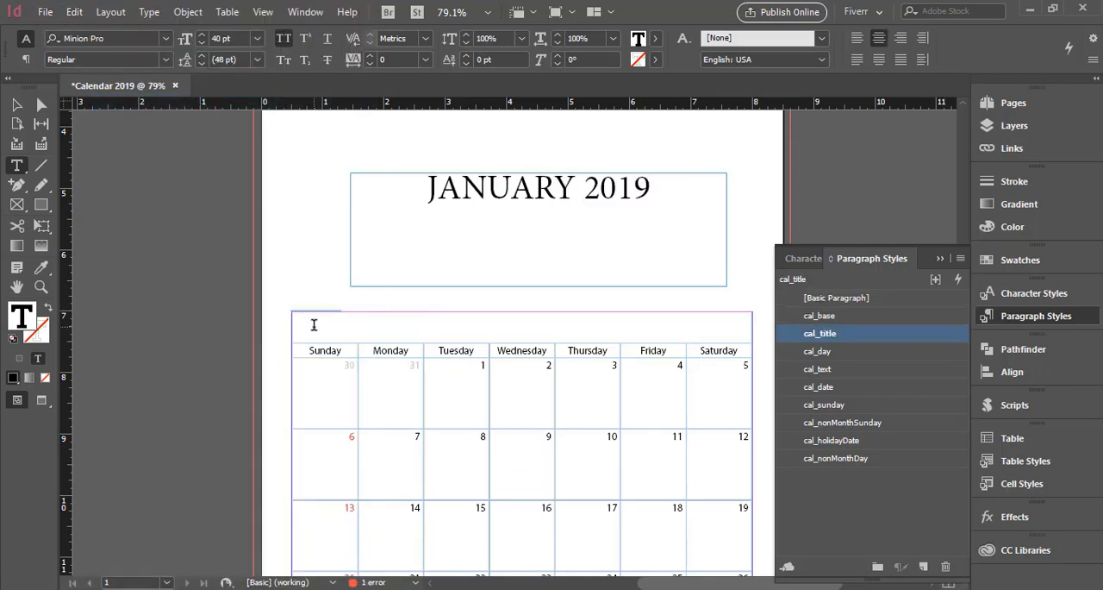
Delete the empty title row at the top of the calendar table.
{"action": "left_click", "coordinate": [290, 324]}
{"action": "right_click", "coordinate": [324, 336]}
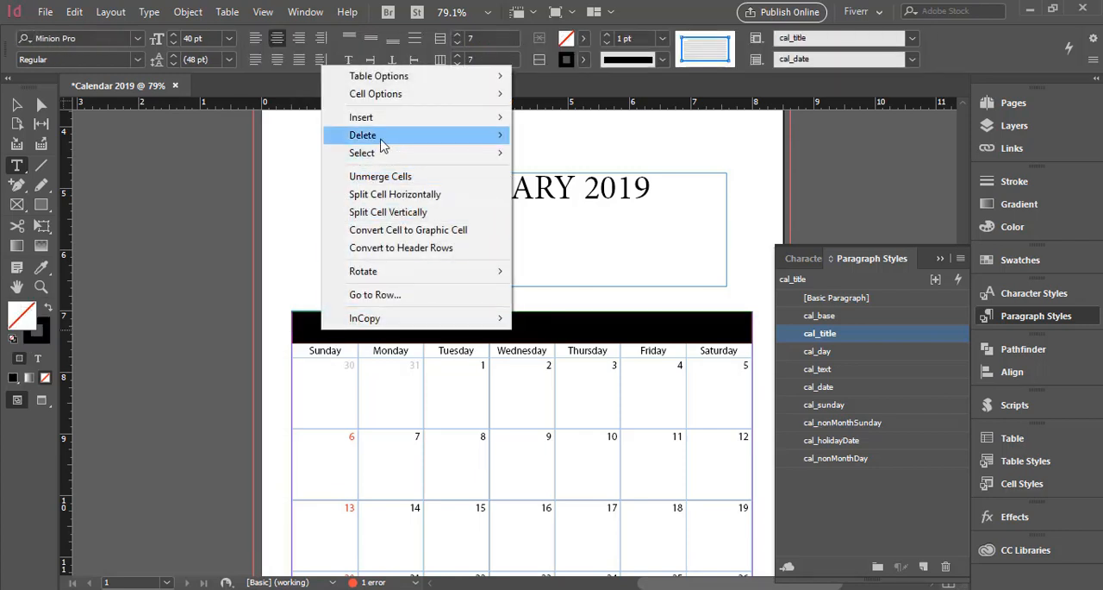
{"action": "mouse_move", "coordinate": [383, 147]}
{"action": "left_click", "coordinate": [564, 141]}
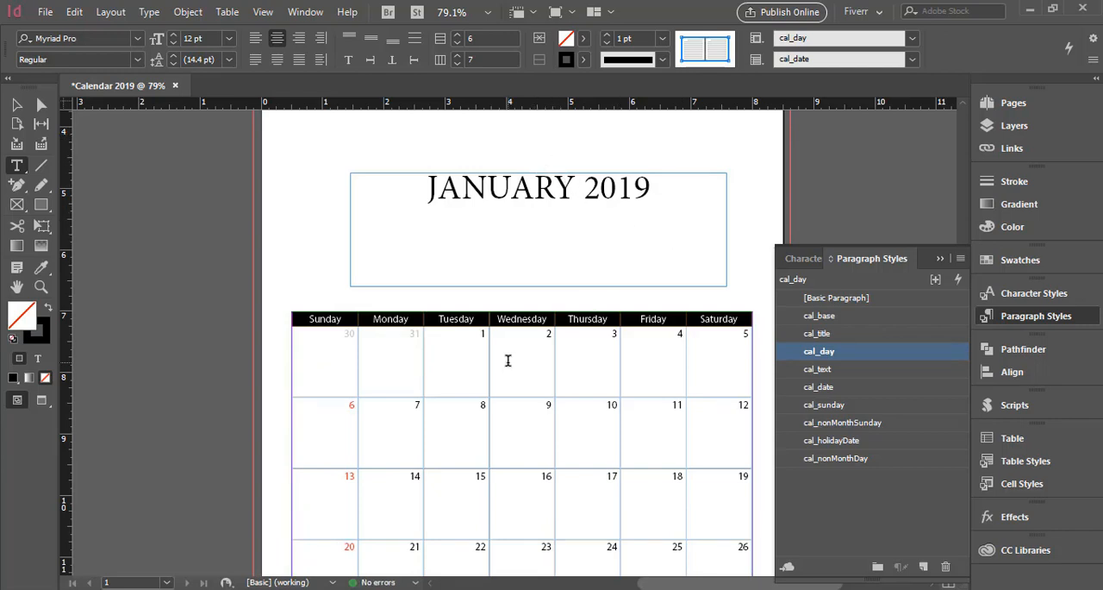
{"action": "left_click", "coordinate": [507, 320]}
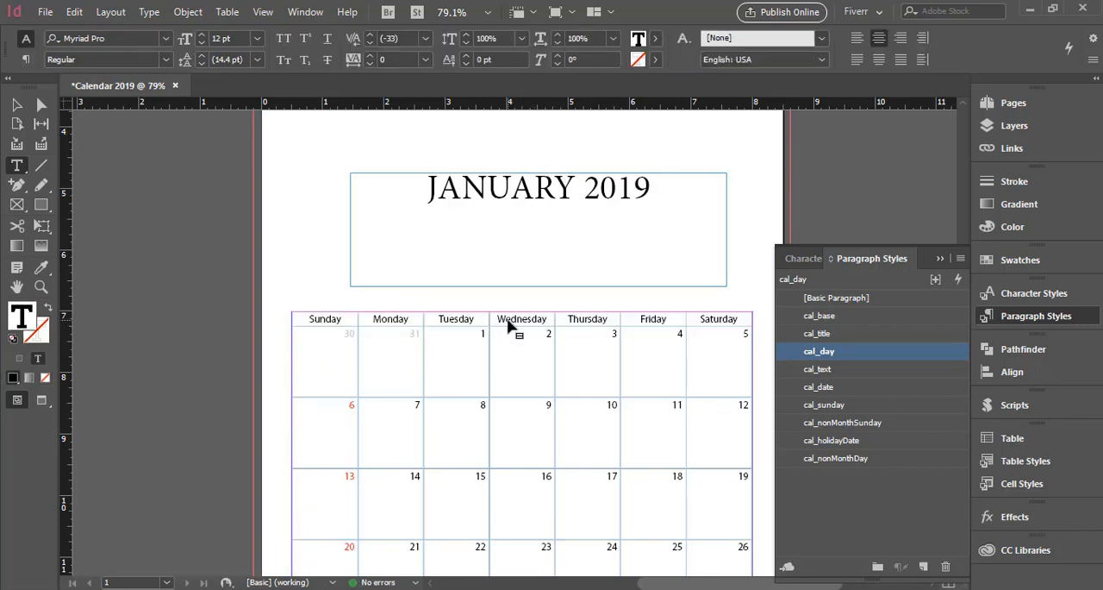
Center the dates of all five week rows vertically and horizontally within their cells.
{"action": "scroll", "coordinate": [531, 367], "scroll_direction": "down", "scroll_amount": 2}
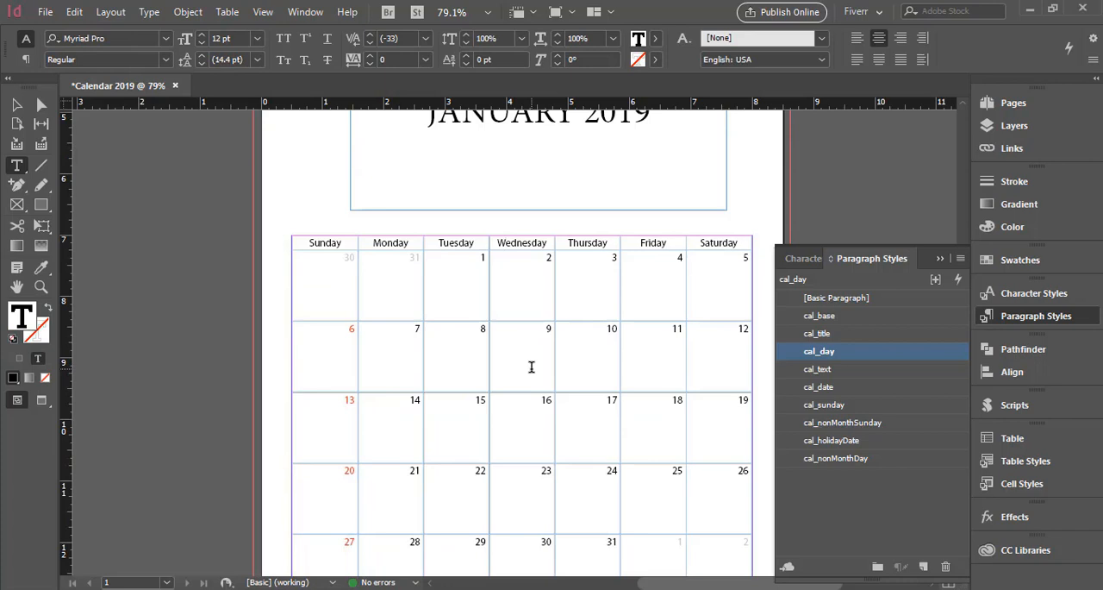
{"action": "scroll", "coordinate": [531, 367], "scroll_direction": "up", "scroll_amount": 1}
{"action": "scroll", "coordinate": [531, 367], "scroll_direction": "down", "scroll_amount": 1}
{"action": "scroll", "coordinate": [532, 366], "scroll_direction": "down", "scroll_amount": 1}
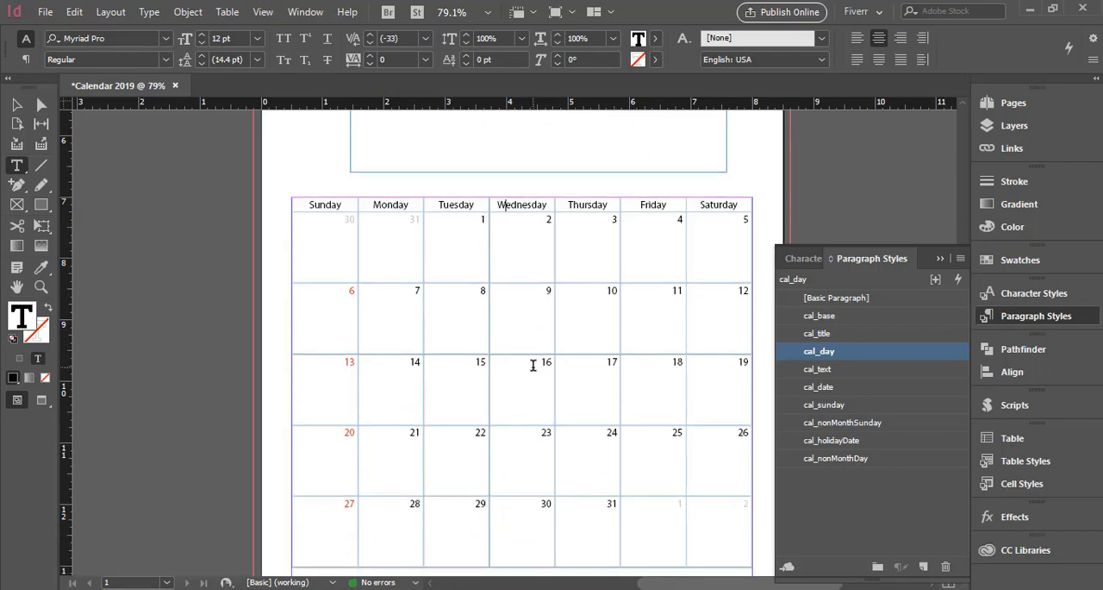
{"action": "left_click_drag", "start_coordinate": [719, 526], "coordinate": [326, 261]}
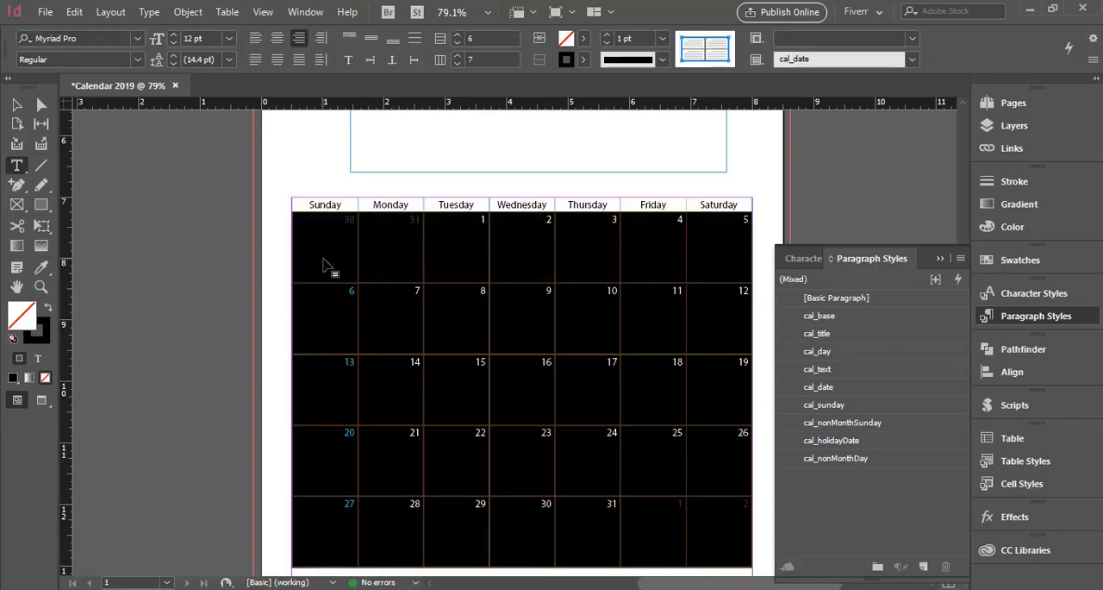
{"action": "left_click", "coordinate": [370, 42]}
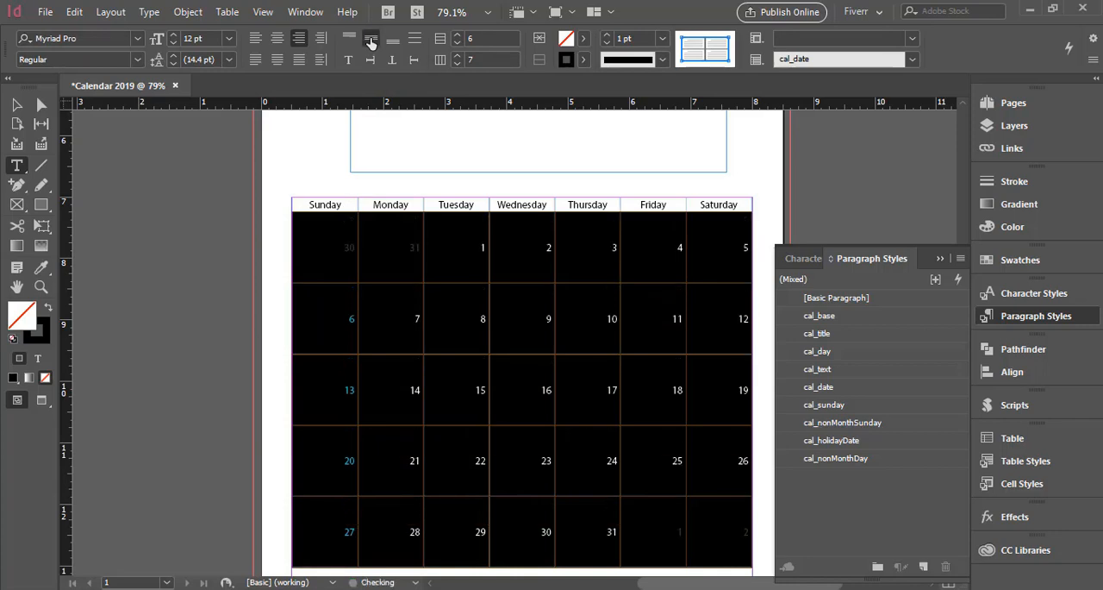
{"action": "left_click", "coordinate": [276, 40]}
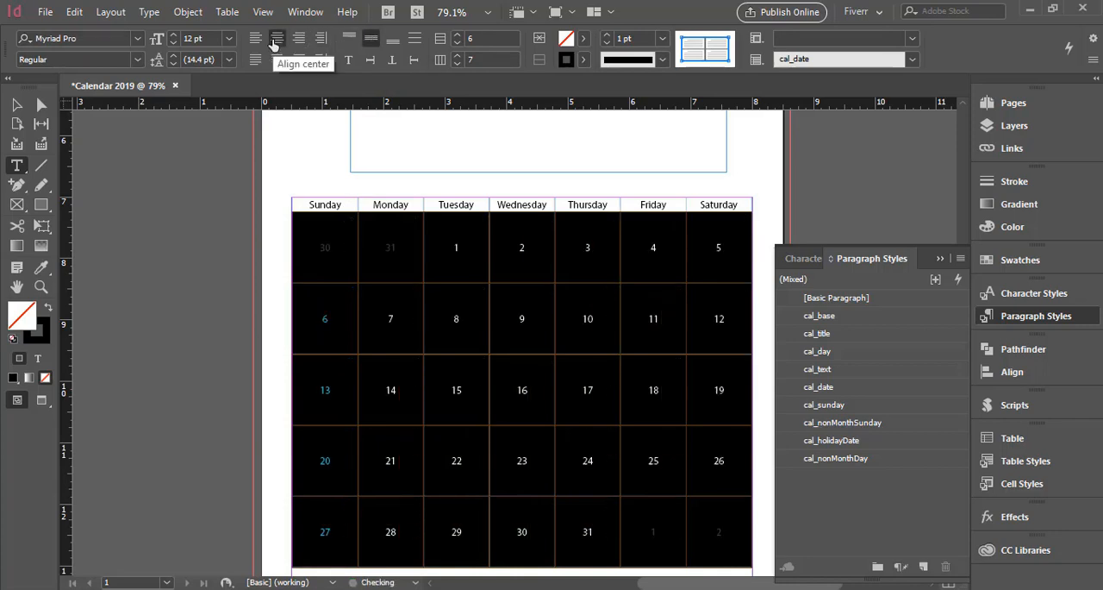
{"action": "left_click", "coordinate": [455, 267]}
Redefine the cal_date paragraph style to match the centered formatting of the date 9.
{"action": "scroll", "coordinate": [590, 355], "scroll_direction": "down", "scroll_amount": 2}
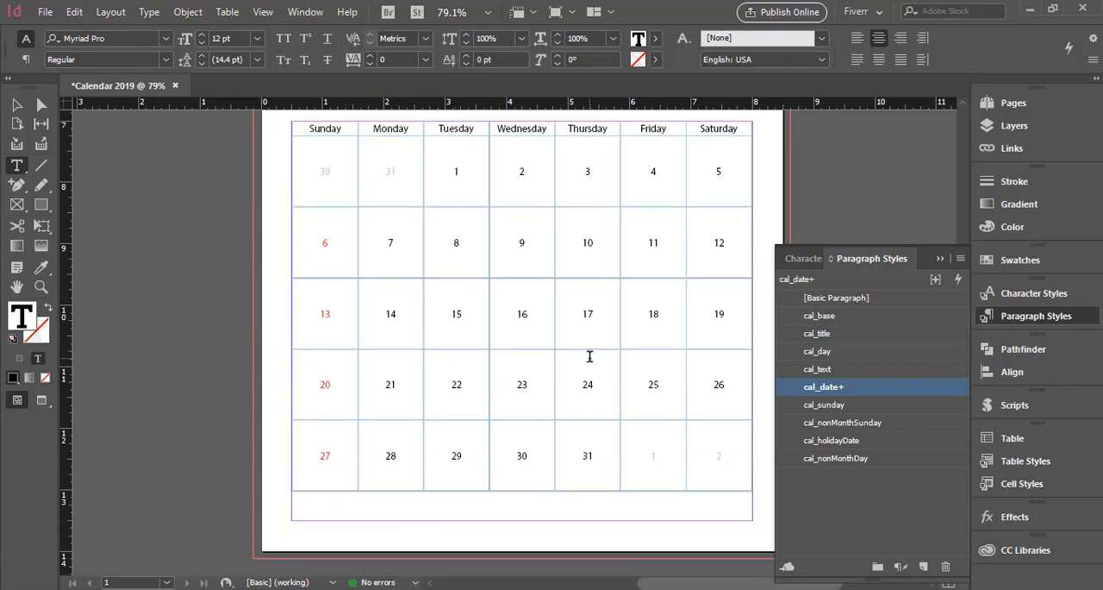
{"action": "scroll", "coordinate": [590, 355], "scroll_direction": "up", "scroll_amount": 1}
{"action": "scroll", "coordinate": [590, 355], "scroll_direction": "up", "scroll_amount": 1}
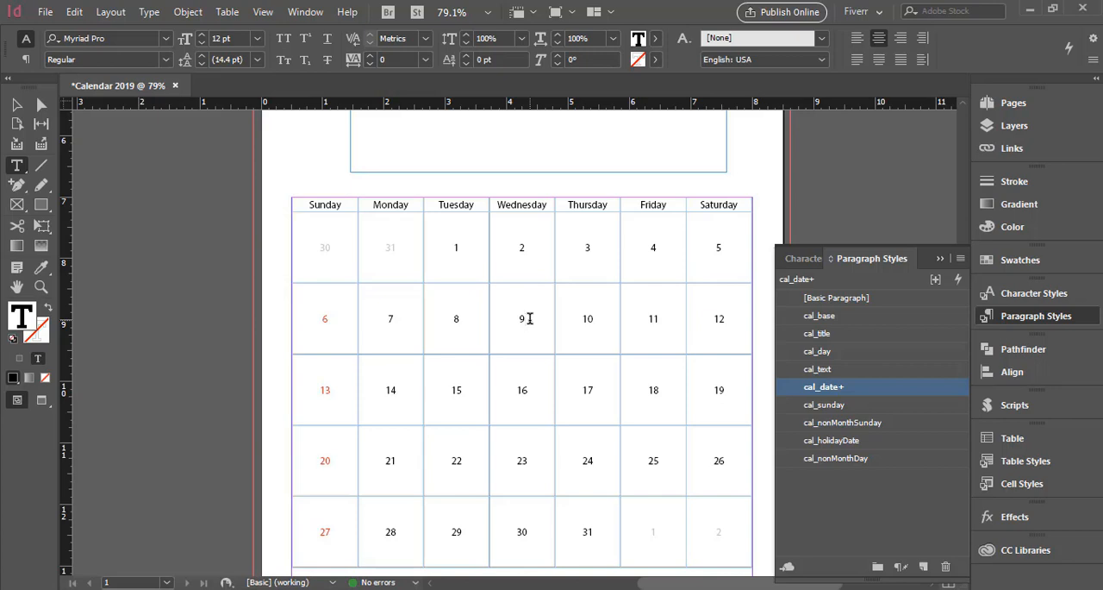
{"action": "right_click", "coordinate": [864, 389]}
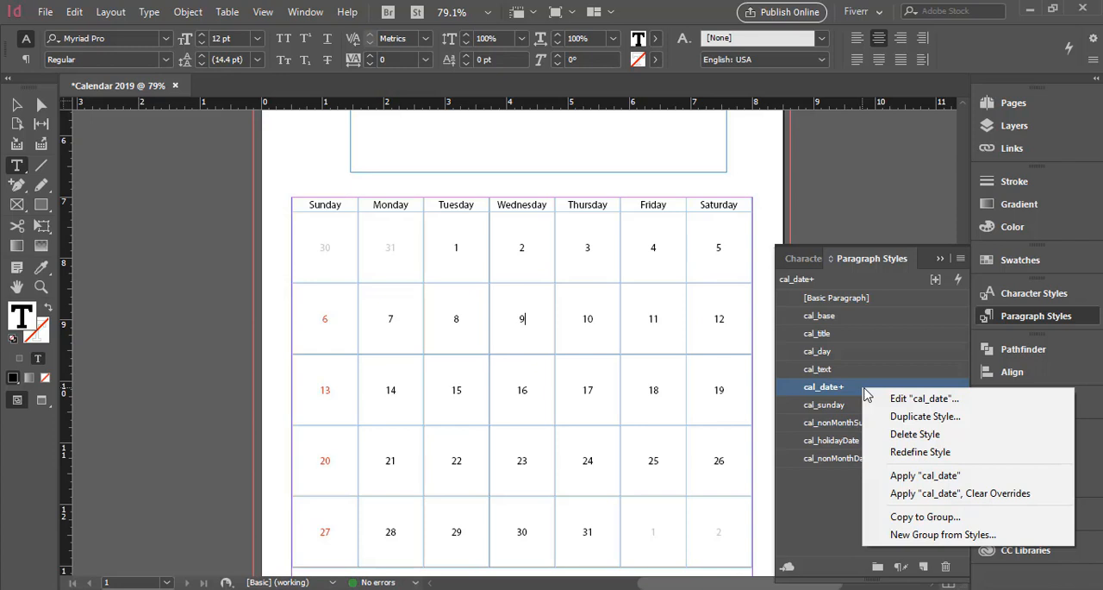
{"action": "left_click", "coordinate": [918, 452]}
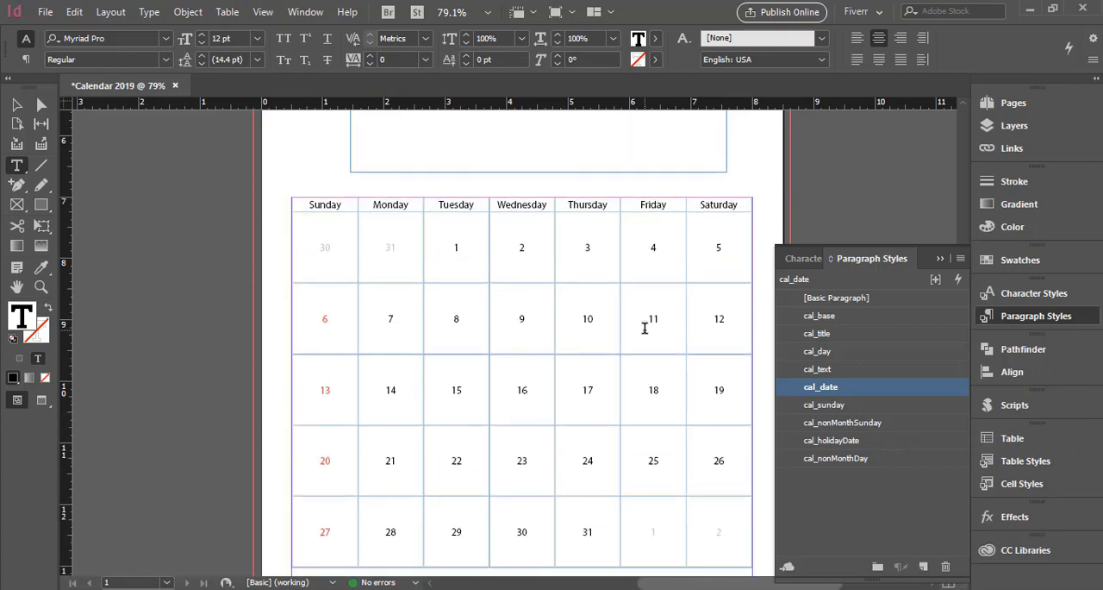
{"action": "left_click", "coordinate": [939, 259]}
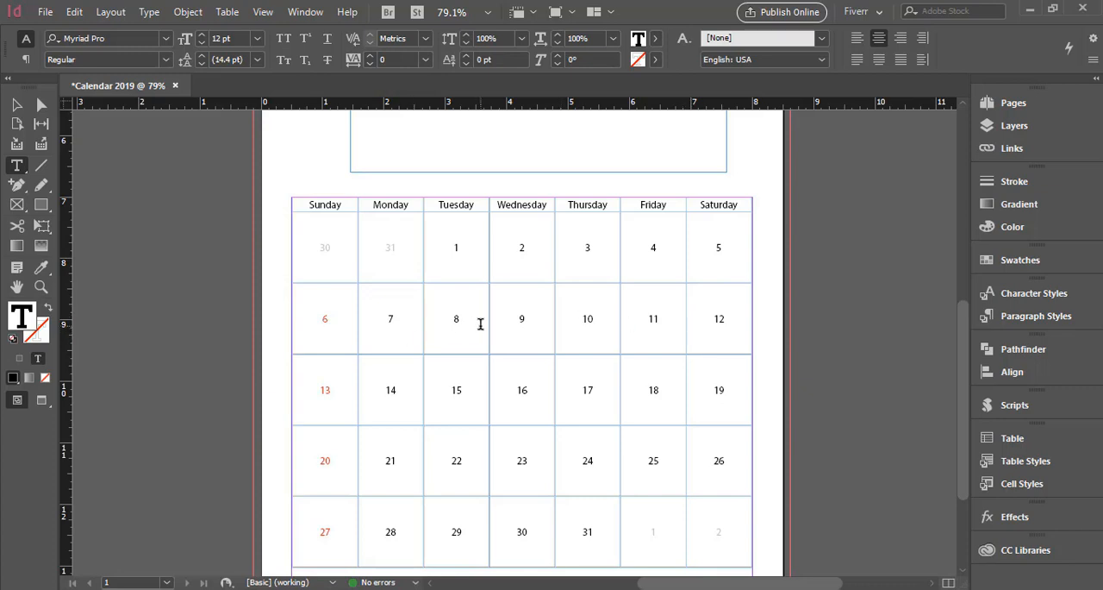
Make the weekday header row slightly taller by shrinking the first week's row, and center the weekday names vertically in it.
{"action": "scroll", "coordinate": [481, 323], "scroll_direction": "up", "scroll_amount": 1}
{"action": "scroll", "coordinate": [481, 323], "scroll_direction": "down", "scroll_amount": 1}
{"action": "left_click", "coordinate": [16, 104]}
{"action": "left_click", "coordinate": [850, 319]}
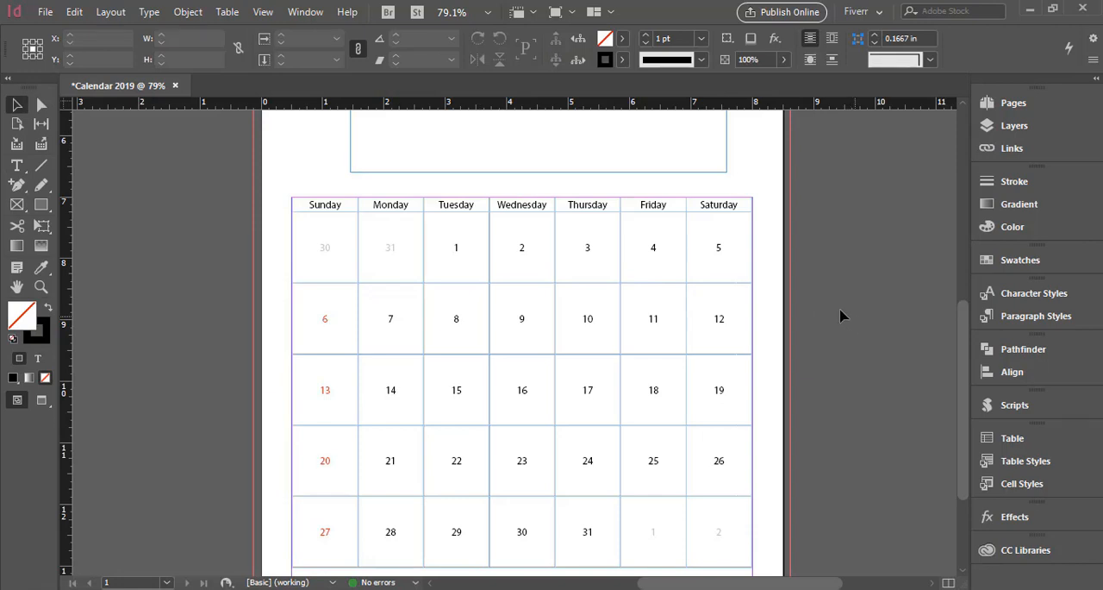
{"action": "double_click", "coordinate": [472, 203]}
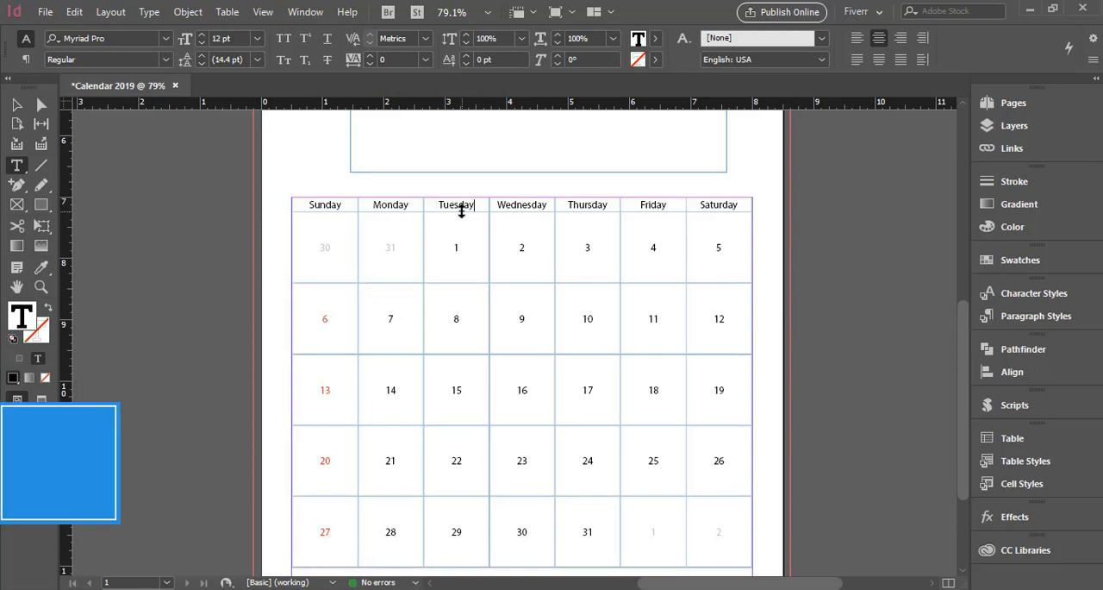
{"action": "left_click_drag", "start_coordinate": [461, 211], "coordinate": [462, 222]}
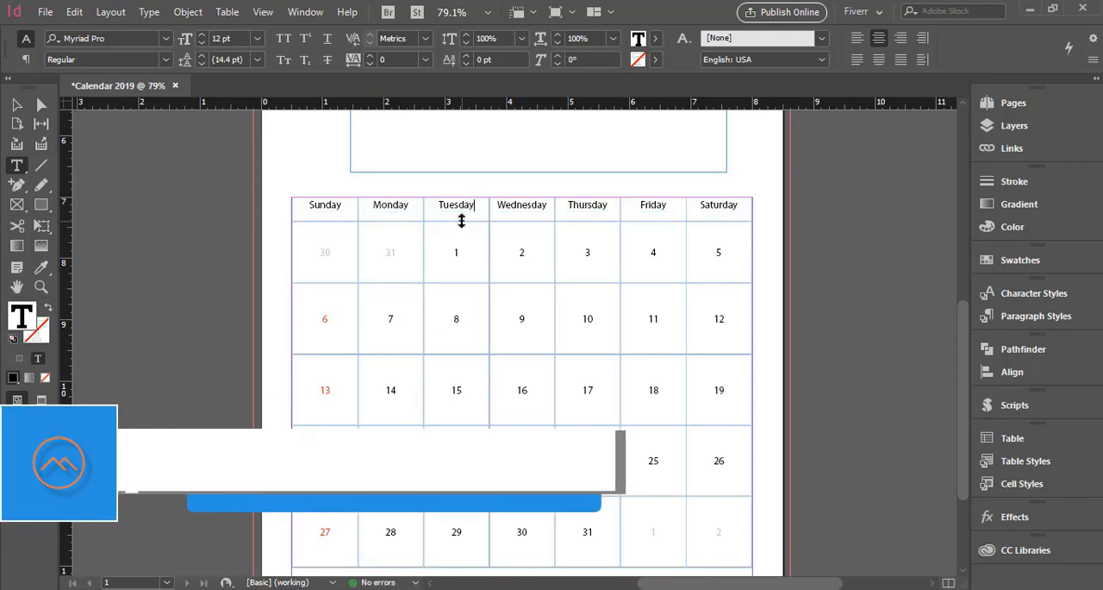
{"action": "left_click", "coordinate": [287, 211]}
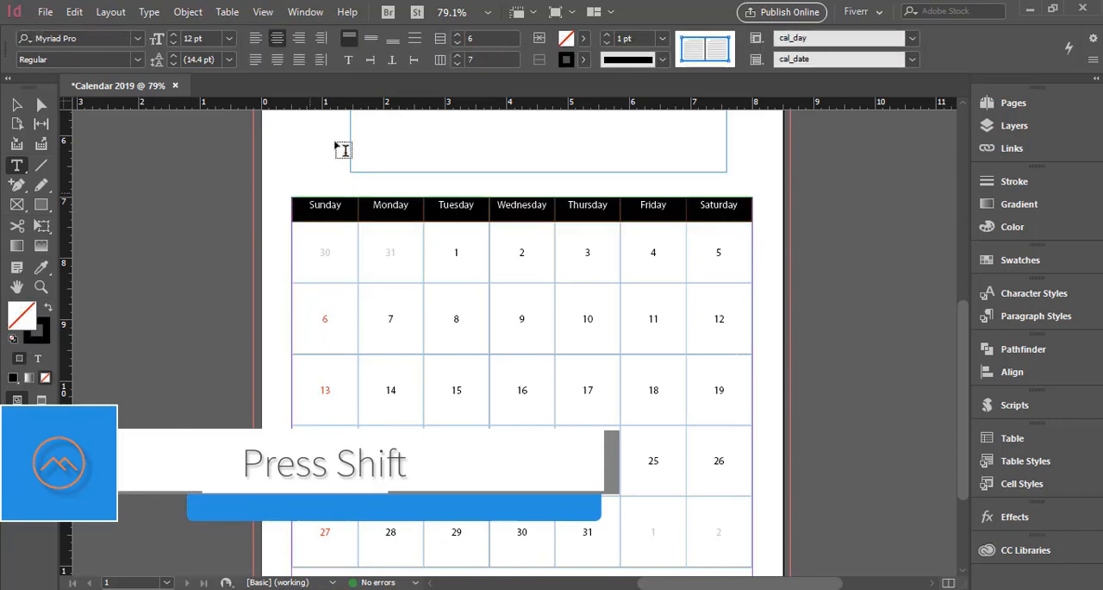
{"action": "left_click", "coordinate": [371, 40]}
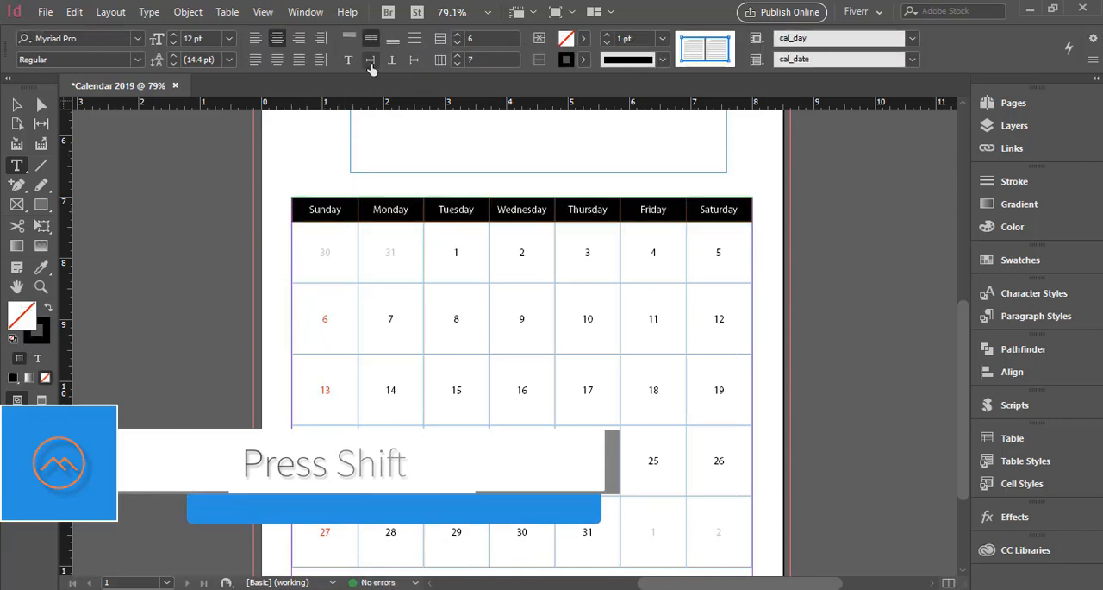
Shorten the weekday names in the header row to Sun, Mon, Tue, Wed, Thu, Fri and Sat.
{"action": "left_click", "coordinate": [446, 238]}
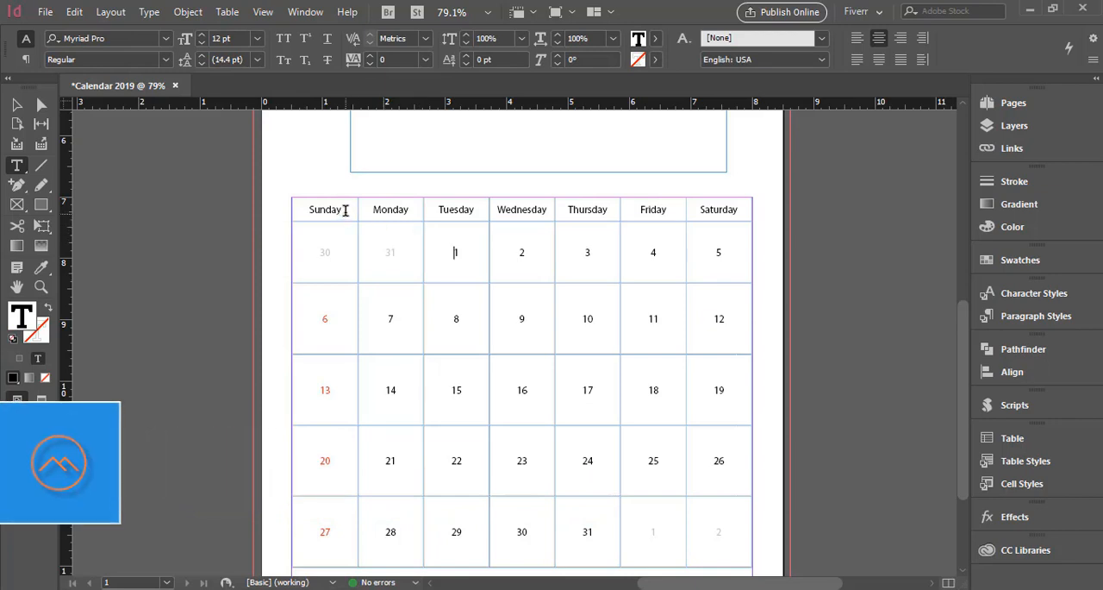
{"action": "left_click_drag", "start_coordinate": [343, 209], "coordinate": [328, 209]}
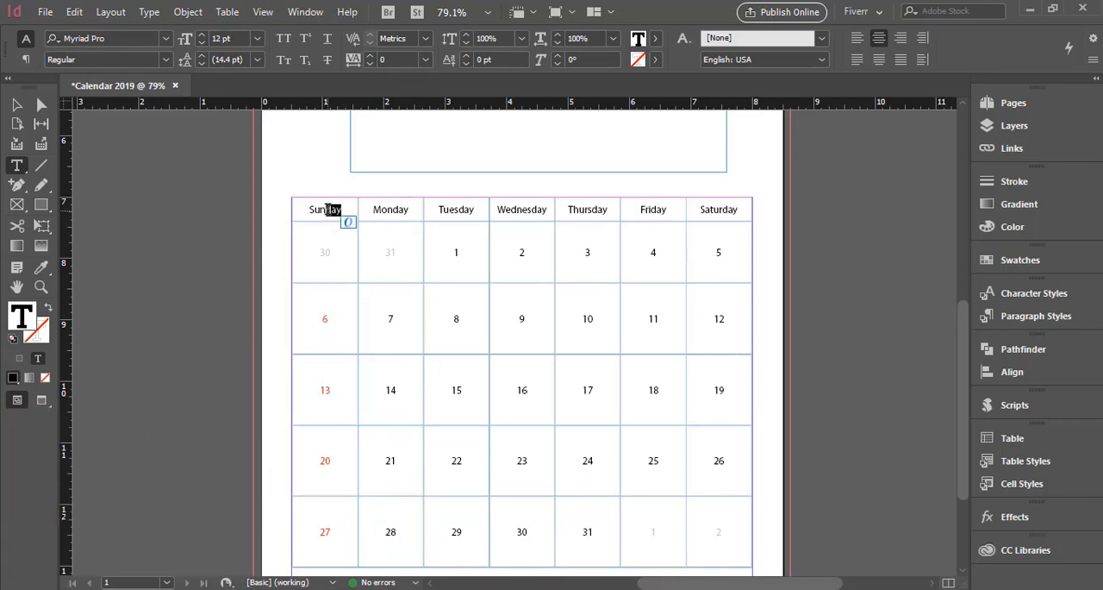
{"action": "key", "text": "BackSpace"}
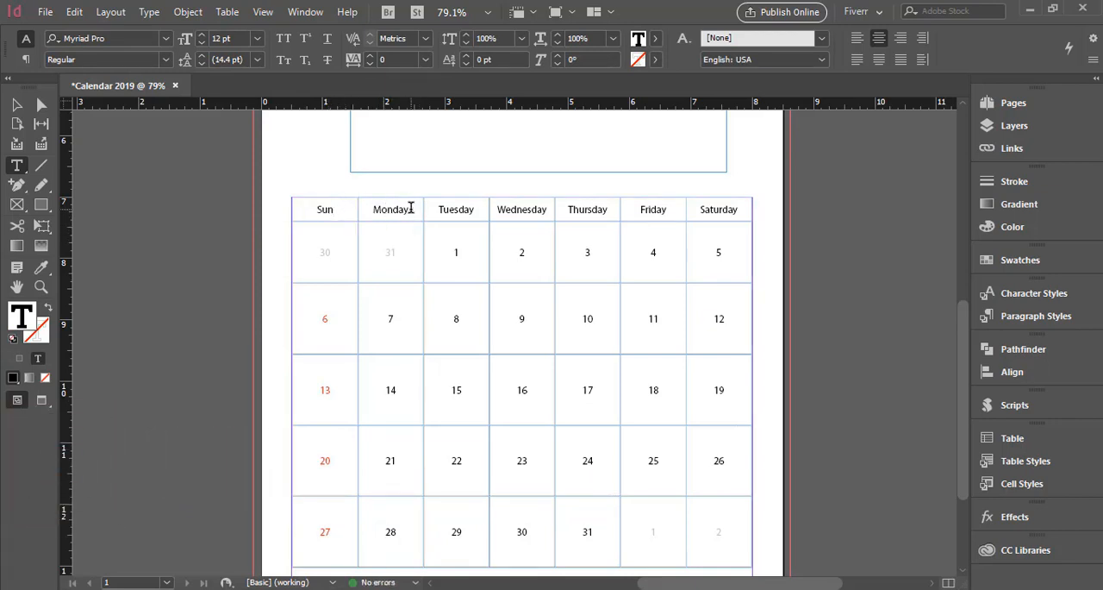
{"action": "left_click_drag", "start_coordinate": [410, 209], "coordinate": [393, 209]}
{"action": "key", "text": "BackSpace"}
{"action": "left_click_drag", "start_coordinate": [478, 209], "coordinate": [458, 209]}
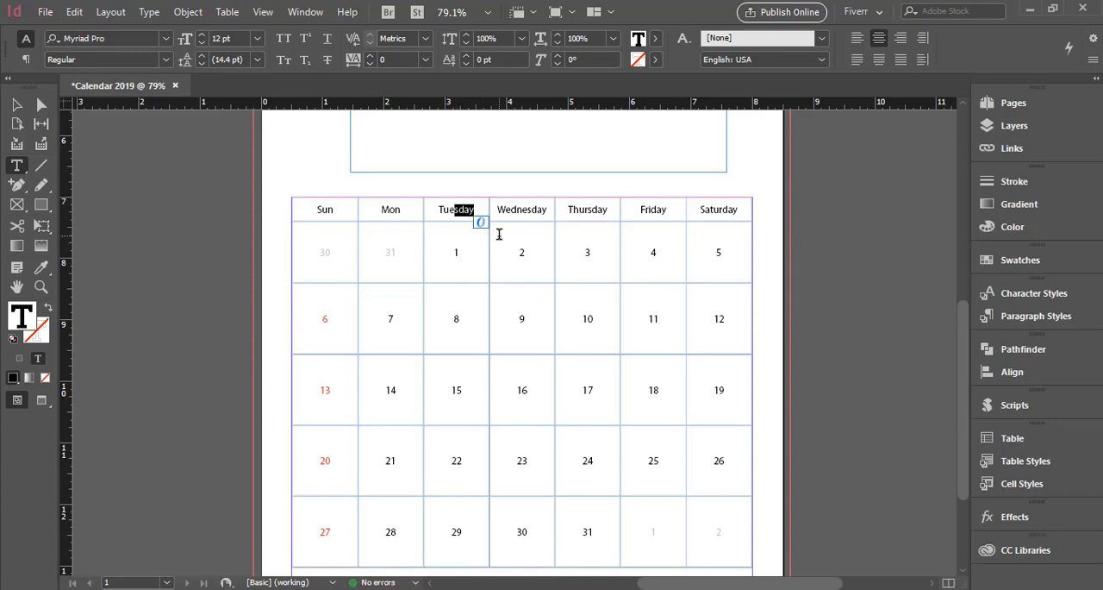
{"action": "key", "text": "BackSpace"}
{"action": "left_click_drag", "start_coordinate": [548, 210], "coordinate": [515, 210]}
{"action": "key", "text": "BackSpace"}
{"action": "left_click_drag", "start_coordinate": [629, 214], "coordinate": [587, 209]}
{"action": "key", "text": "BackSpace"}
{"action": "left_click_drag", "start_coordinate": [678, 218], "coordinate": [652, 209]}
{"action": "key", "text": "BackSpace"}
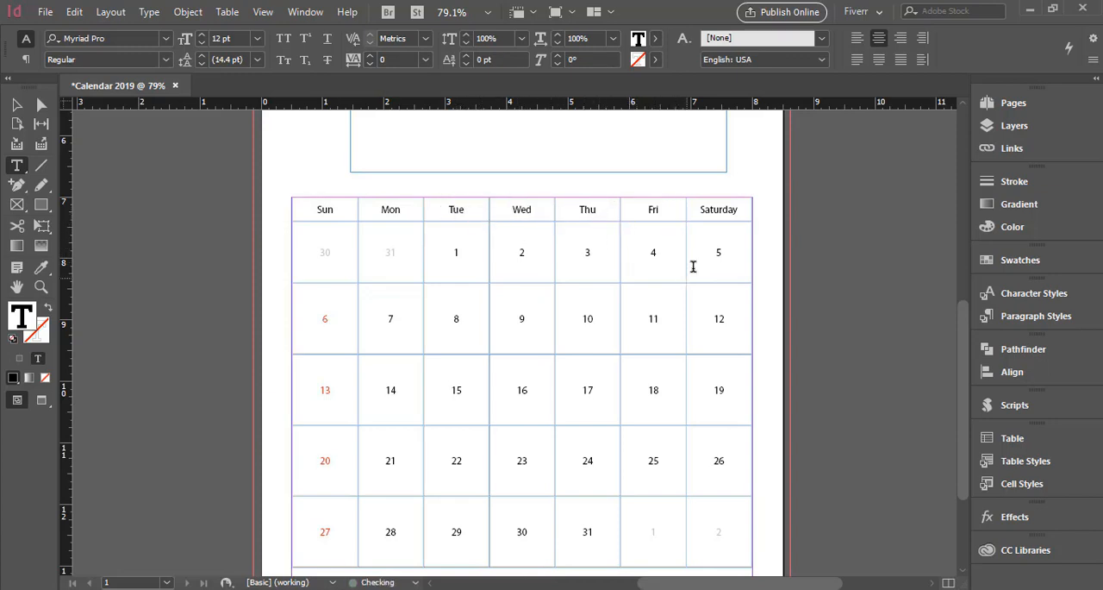
{"action": "left_click_drag", "start_coordinate": [739, 209], "coordinate": [721, 209]}
{"action": "key", "text": "BackSpace"}
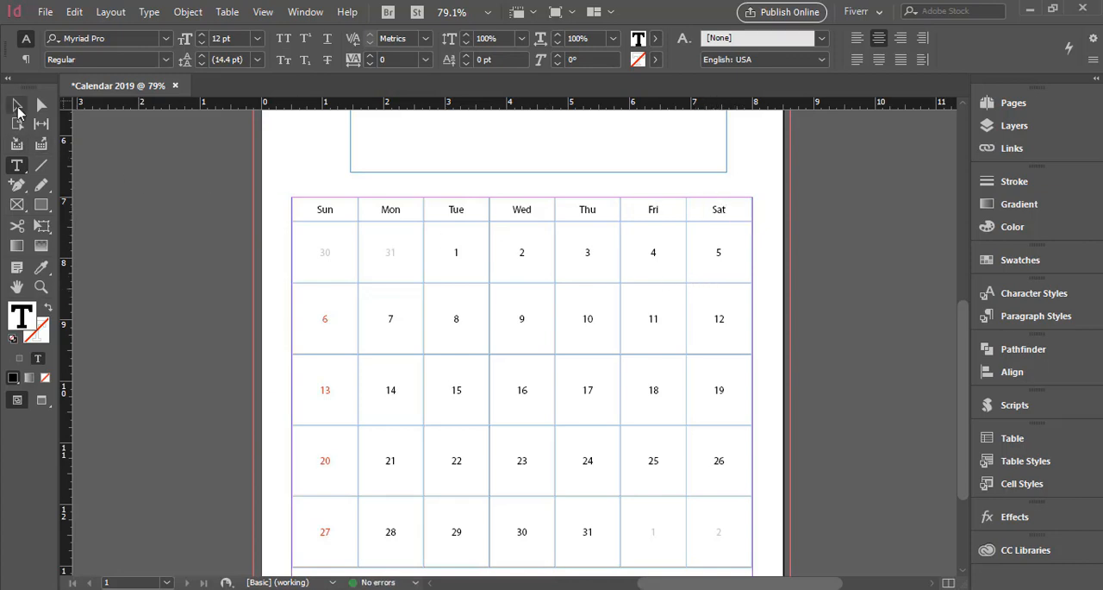
Edit the cal_date table style and set its table border color to [None].
{"action": "left_click", "coordinate": [16, 104]}
{"action": "left_click", "coordinate": [845, 390]}
{"action": "scroll", "coordinate": [840, 379], "scroll_direction": "down", "scroll_amount": 1}
{"action": "left_click", "coordinate": [1021, 460]}
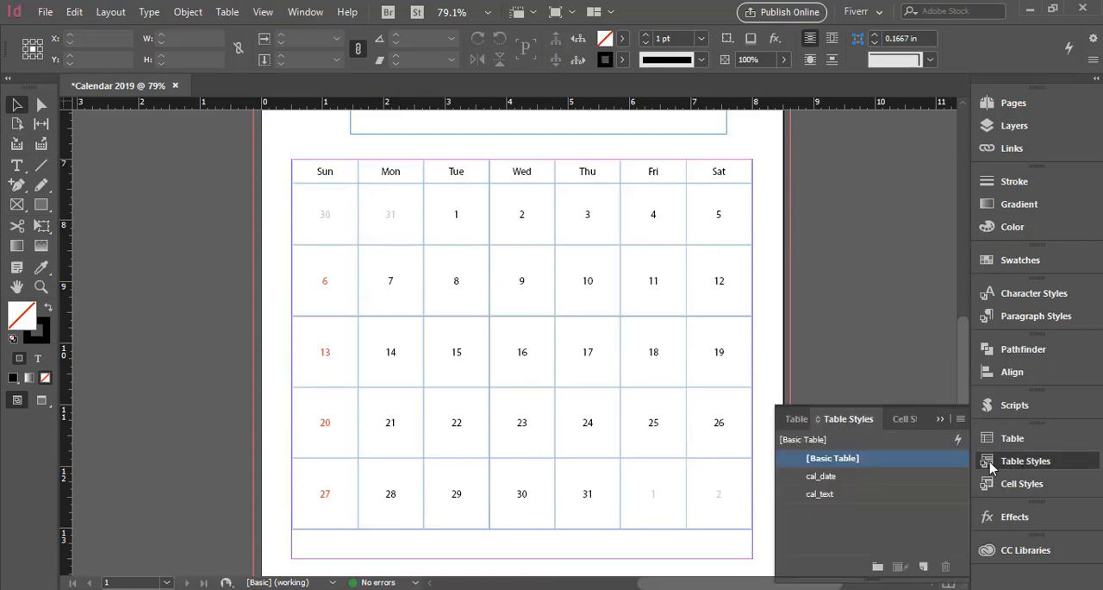
{"action": "right_click", "coordinate": [878, 479]}
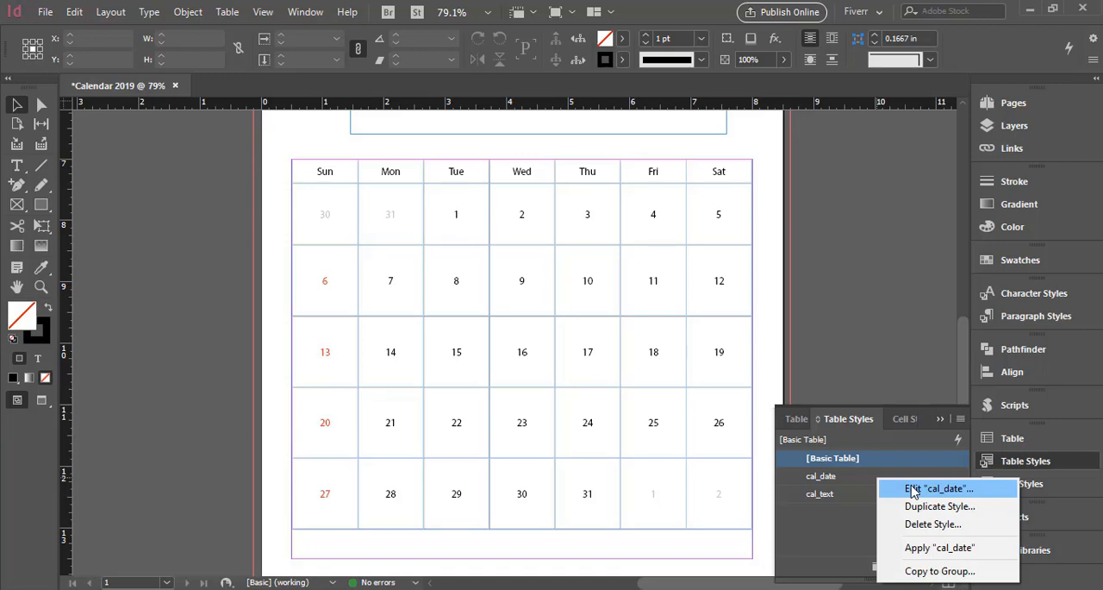
{"action": "left_click", "coordinate": [913, 489]}
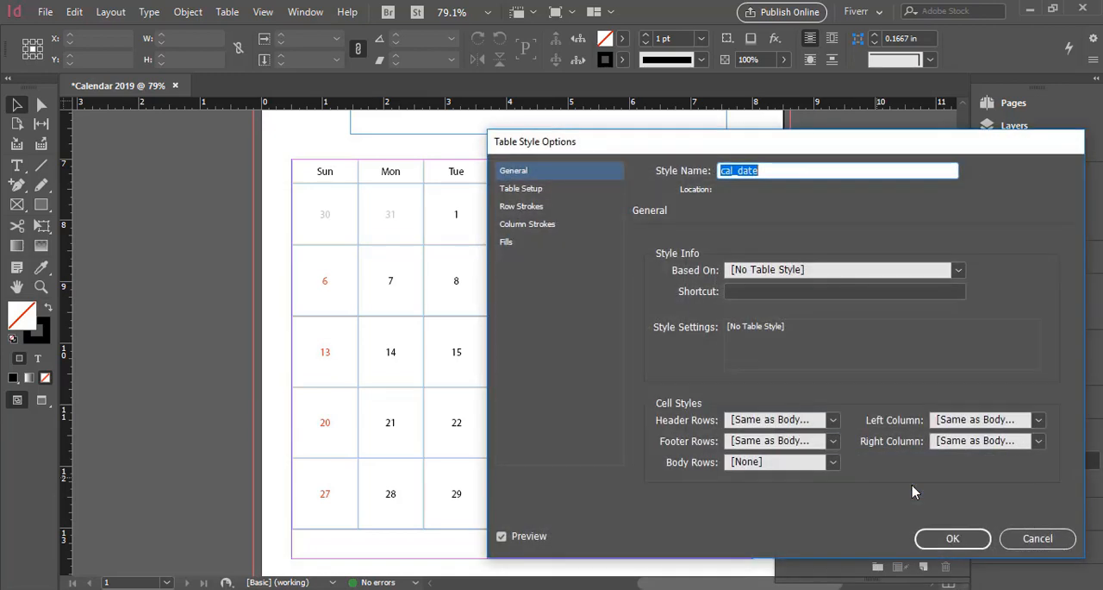
{"action": "left_click", "coordinate": [544, 191]}
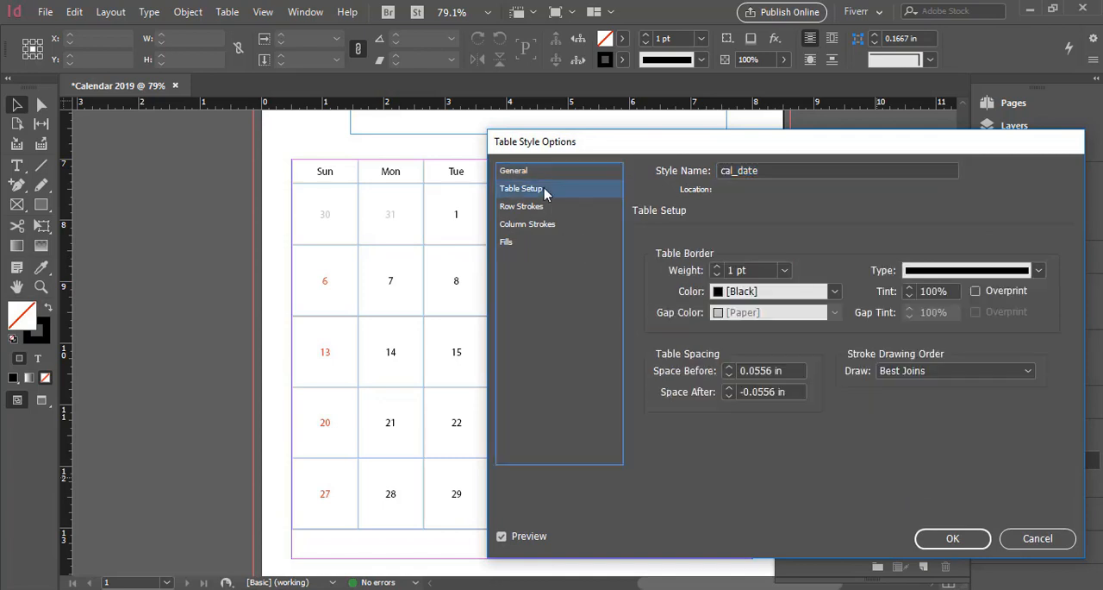
{"action": "left_click", "coordinate": [835, 292]}
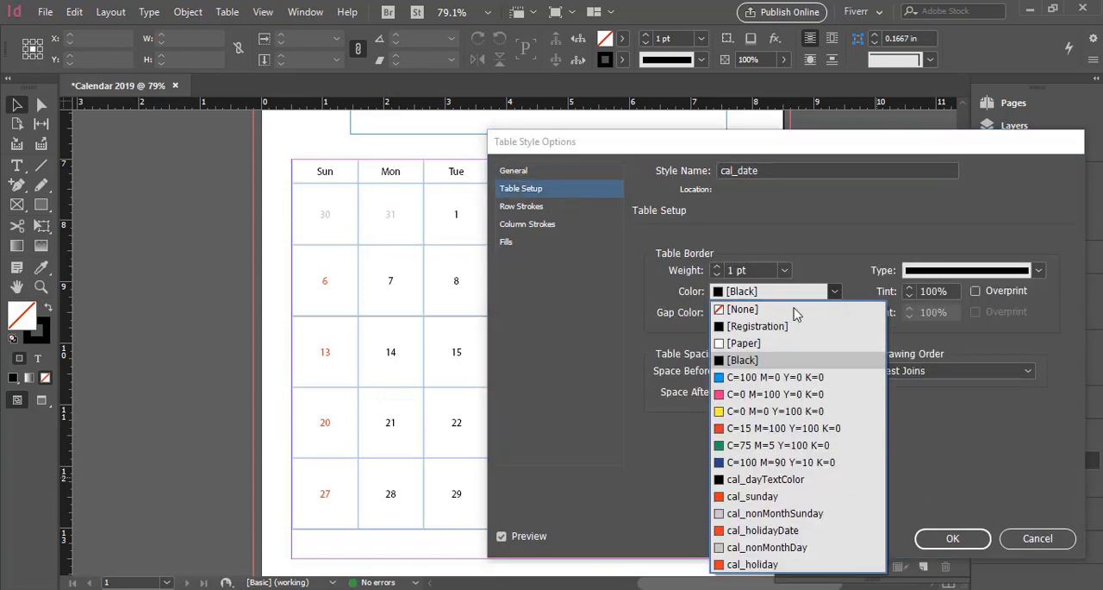
{"action": "left_click", "coordinate": [742, 312]}
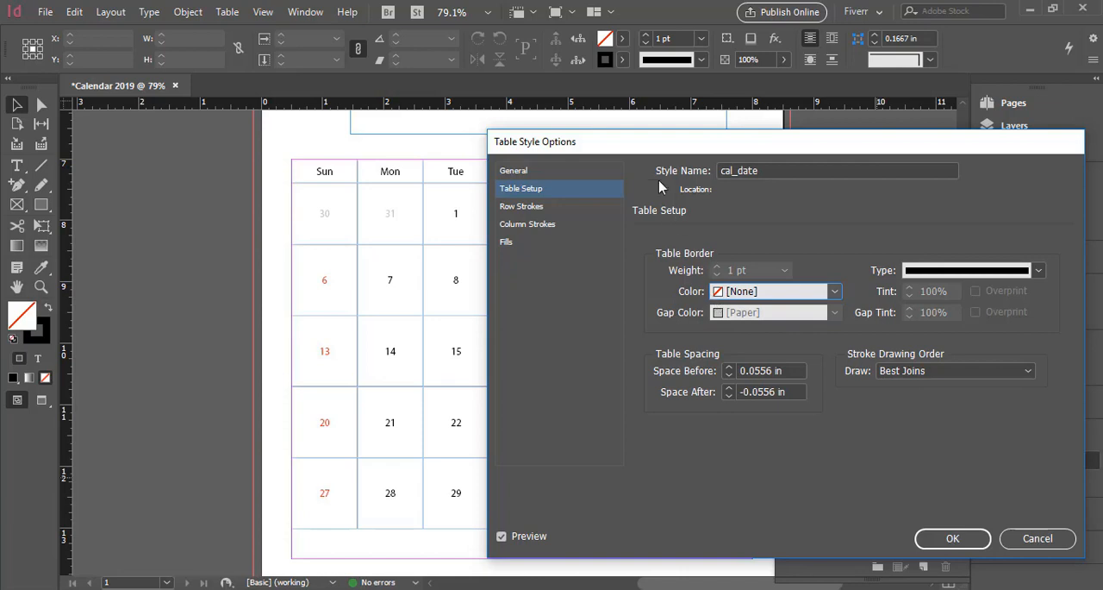
{"action": "left_click_drag", "start_coordinate": [637, 150], "coordinate": [605, 149]}
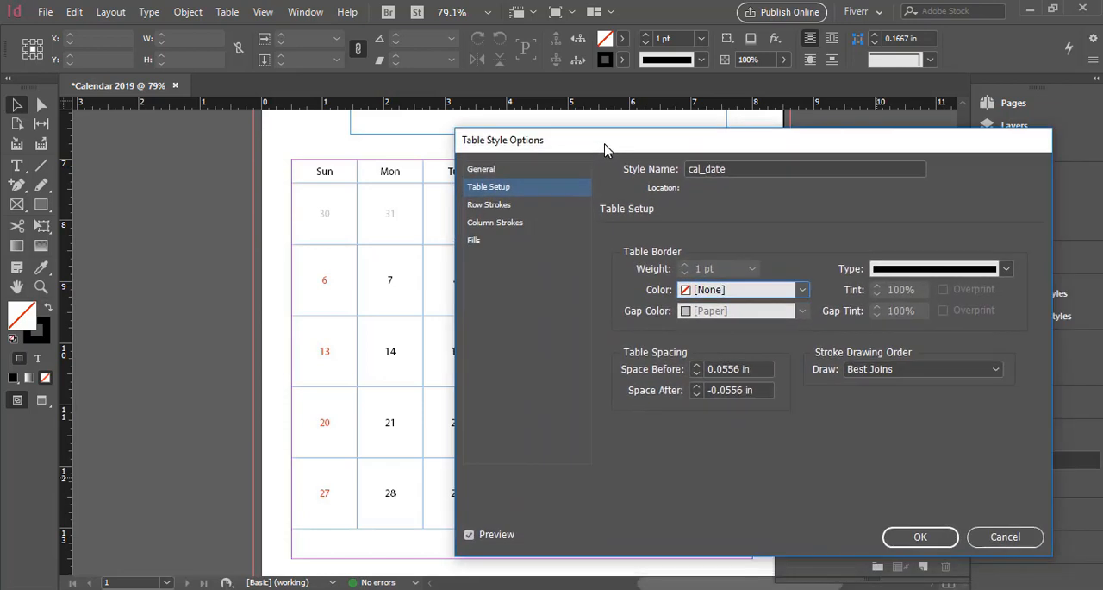
Give the cal_date table style Every Other Row strokes, with both alternating weights at 0.5 pt and Overprint on.
{"action": "left_click", "coordinate": [525, 209]}
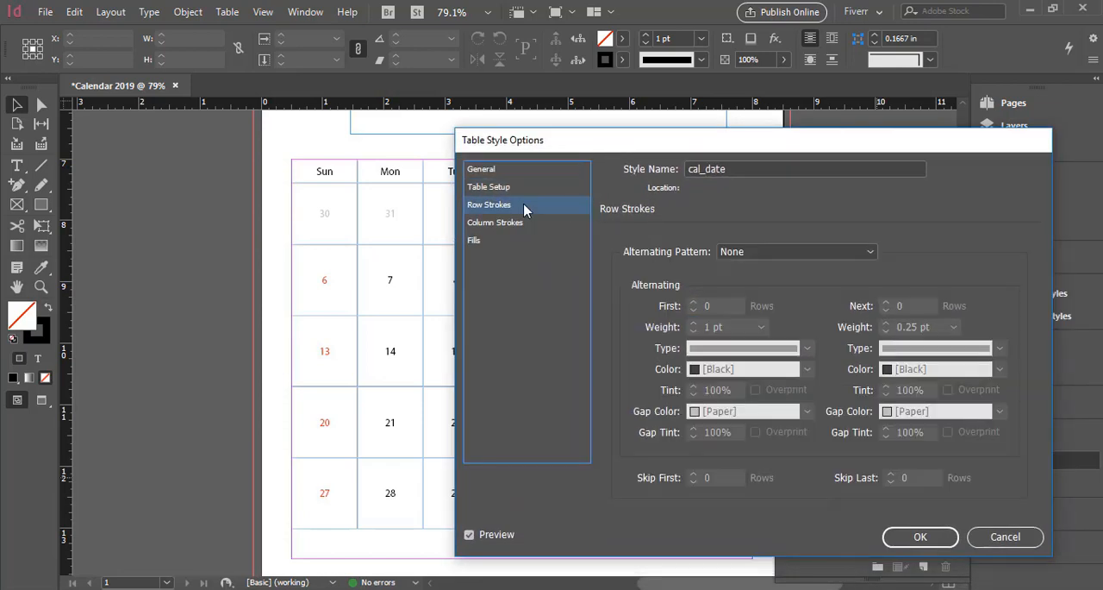
{"action": "left_click", "coordinate": [779, 253]}
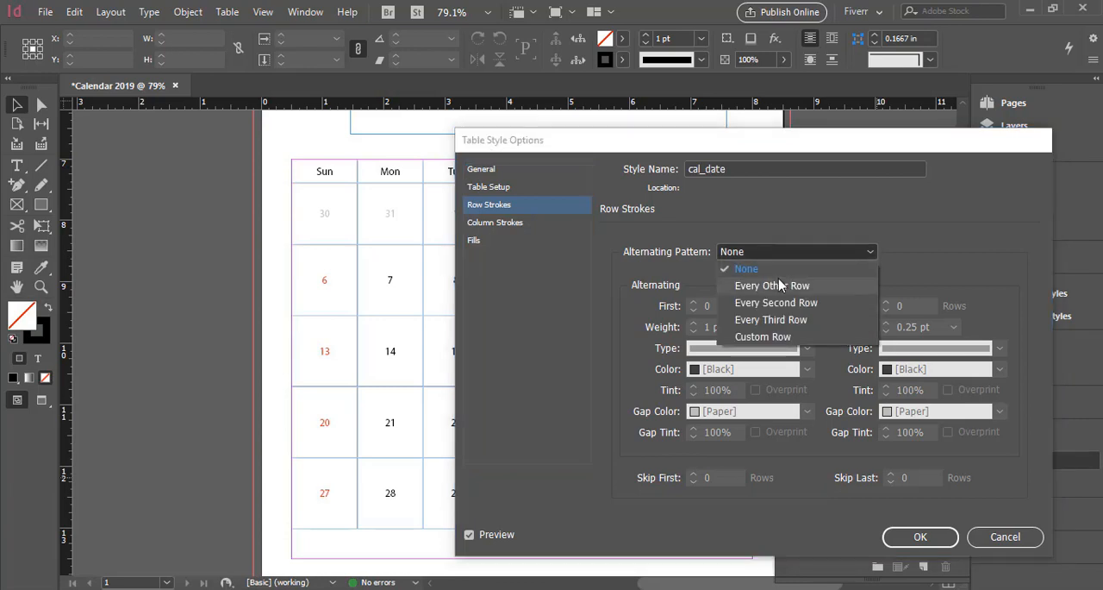
{"action": "left_click", "coordinate": [775, 285]}
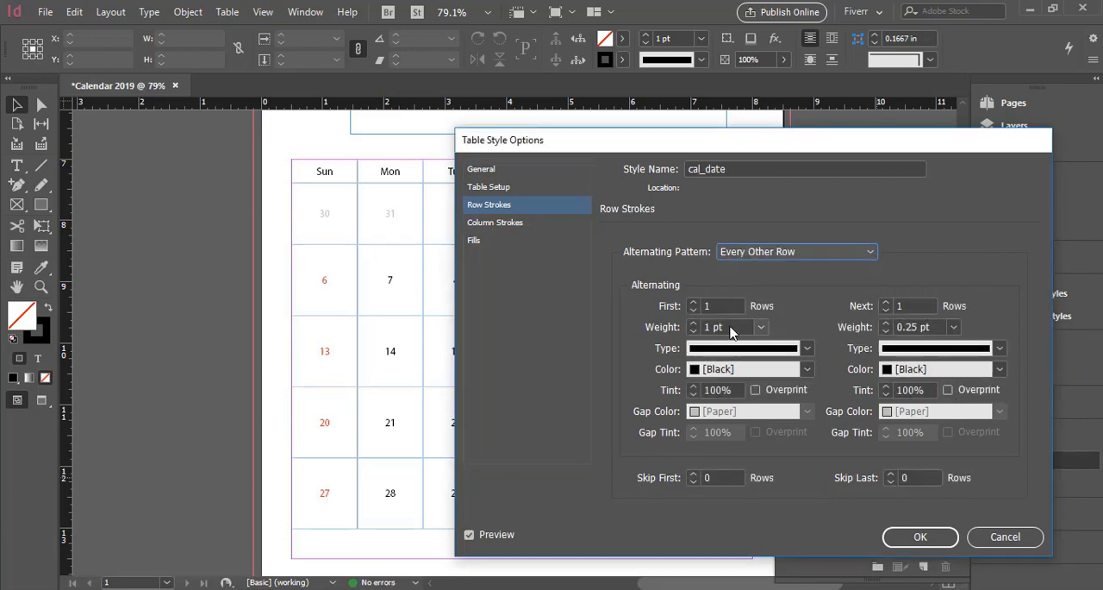
{"action": "left_click", "coordinate": [761, 326]}
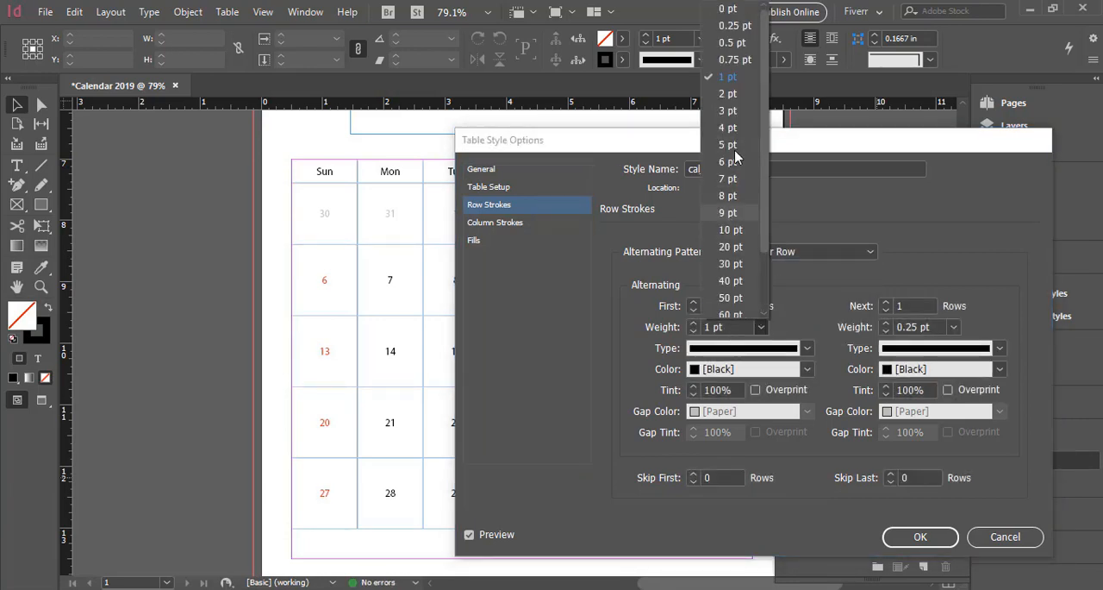
{"action": "left_click", "coordinate": [735, 42]}
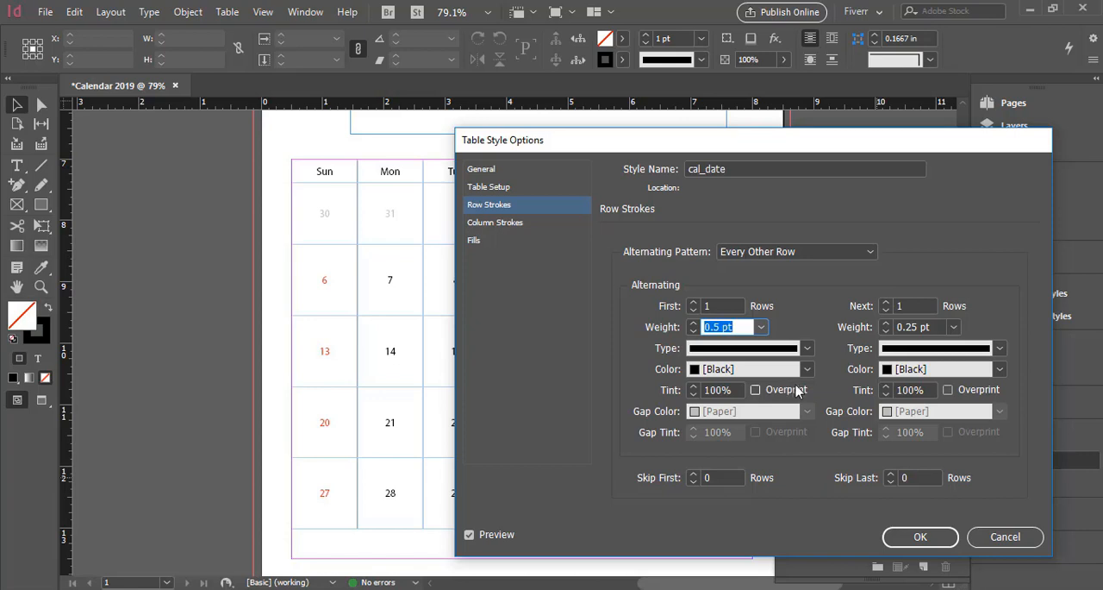
{"action": "left_click", "coordinate": [954, 326]}
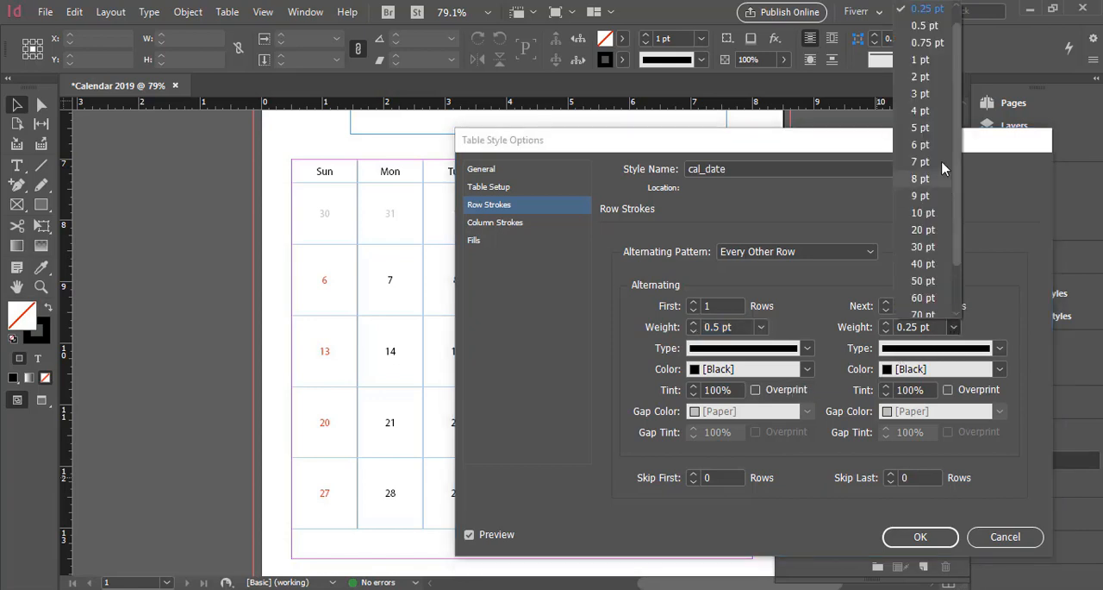
{"action": "left_click", "coordinate": [925, 26]}
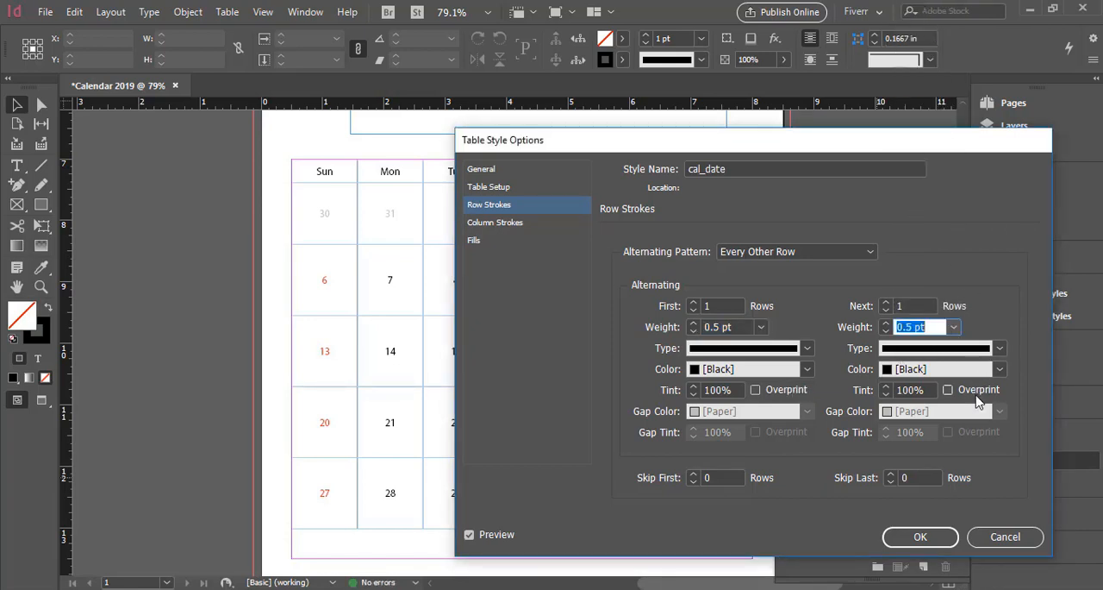
{"action": "left_click", "coordinate": [756, 389]}
{"action": "left_click", "coordinate": [948, 390]}
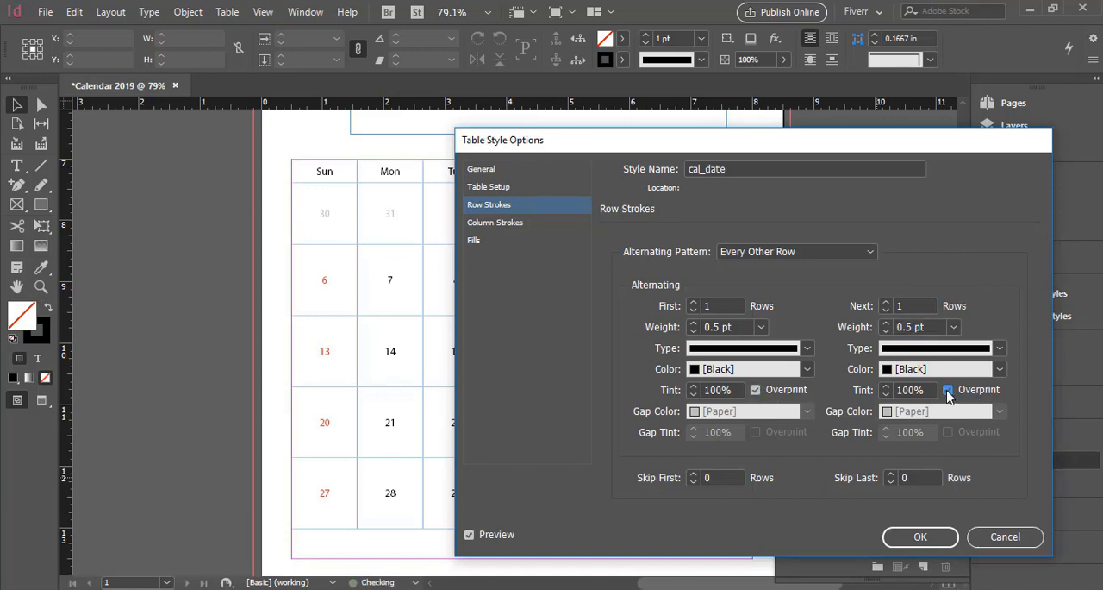
Give the cal_date table style Every Other Column strokes, both 0.5 pt with Overprint on, and apply the style changes.
{"action": "left_click", "coordinate": [519, 225]}
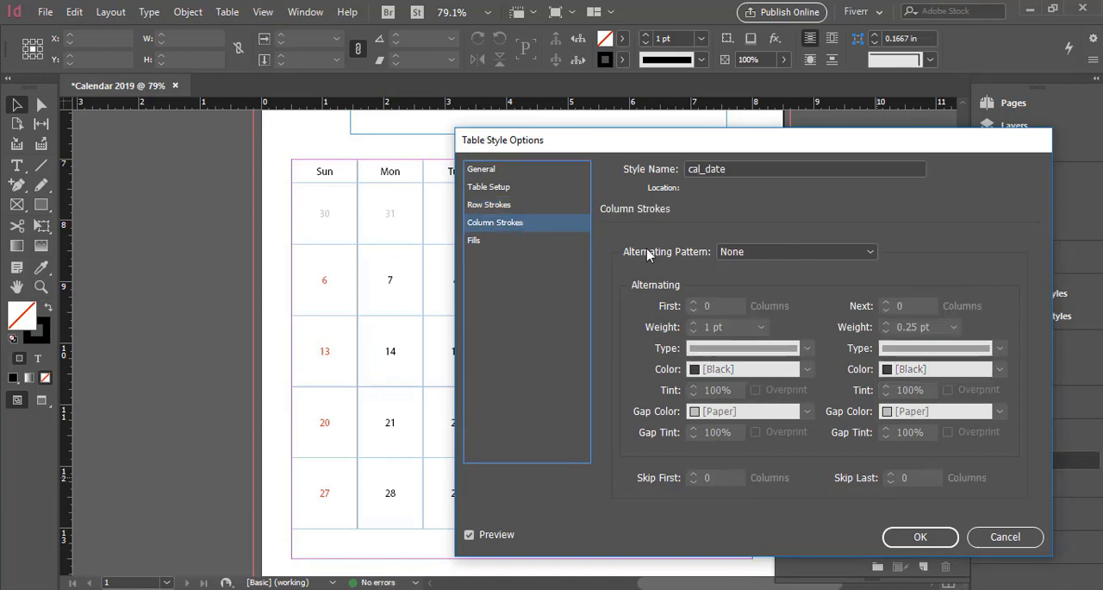
{"action": "left_click", "coordinate": [731, 251]}
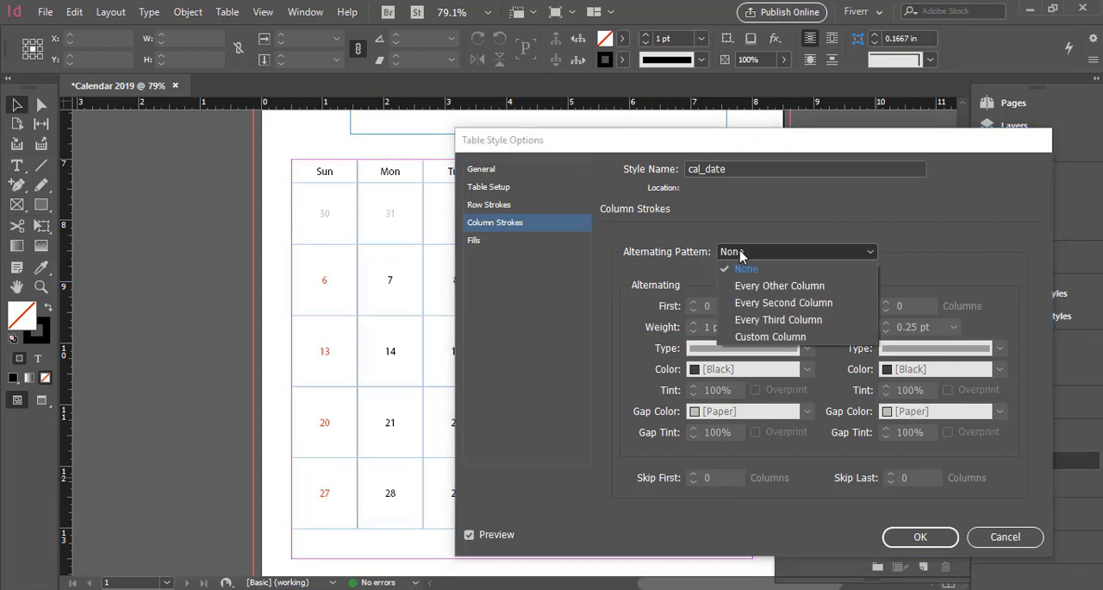
{"action": "left_click", "coordinate": [766, 287]}
{"action": "left_click", "coordinate": [761, 327]}
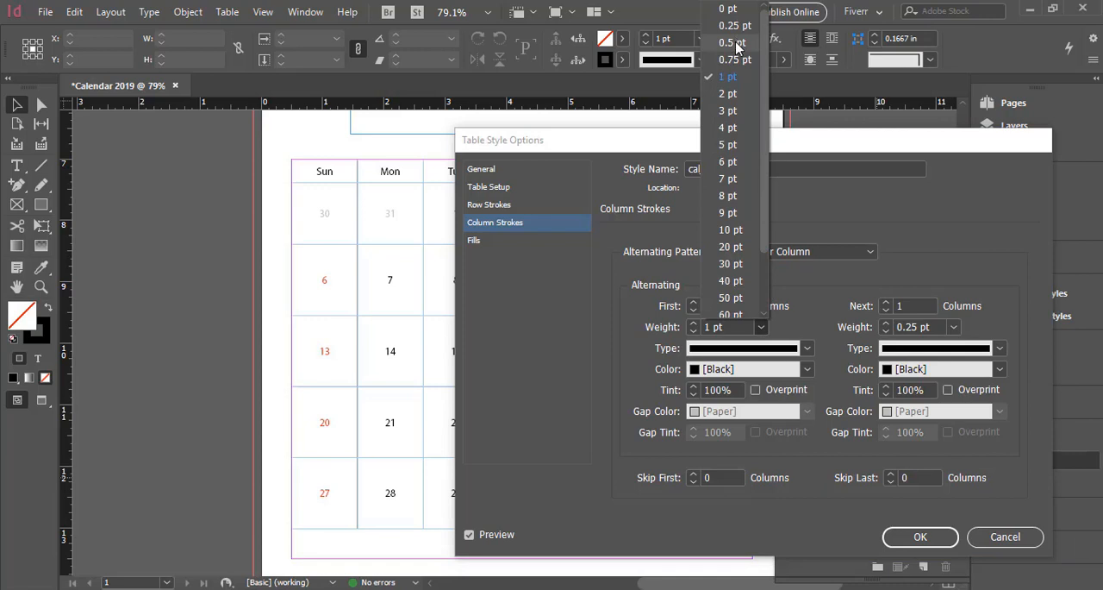
{"action": "left_click", "coordinate": [736, 42]}
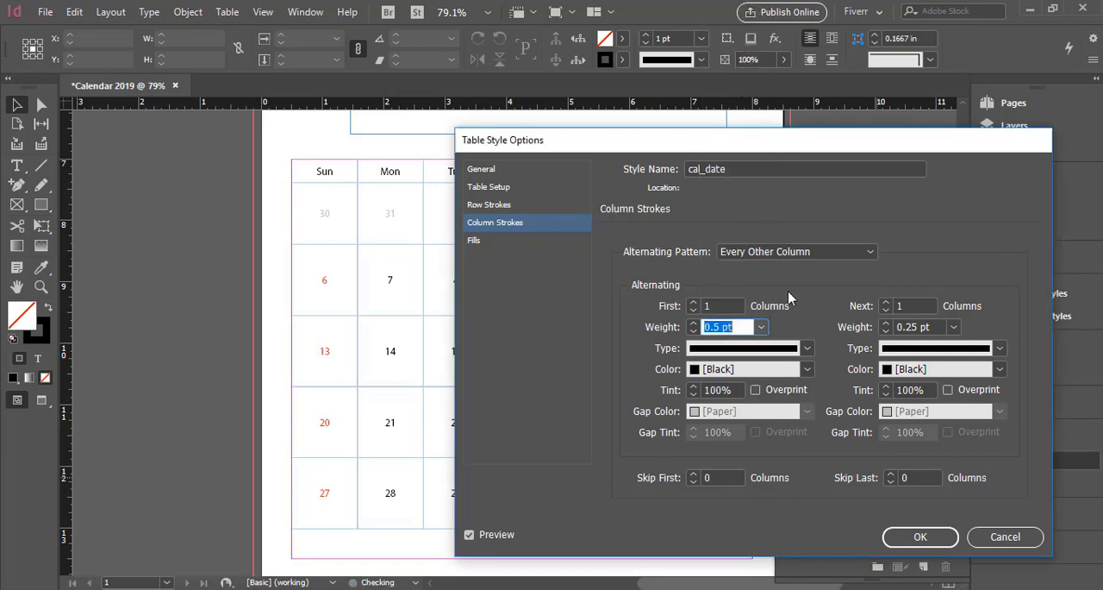
{"action": "left_click", "coordinate": [954, 327]}
{"action": "left_click", "coordinate": [916, 43]}
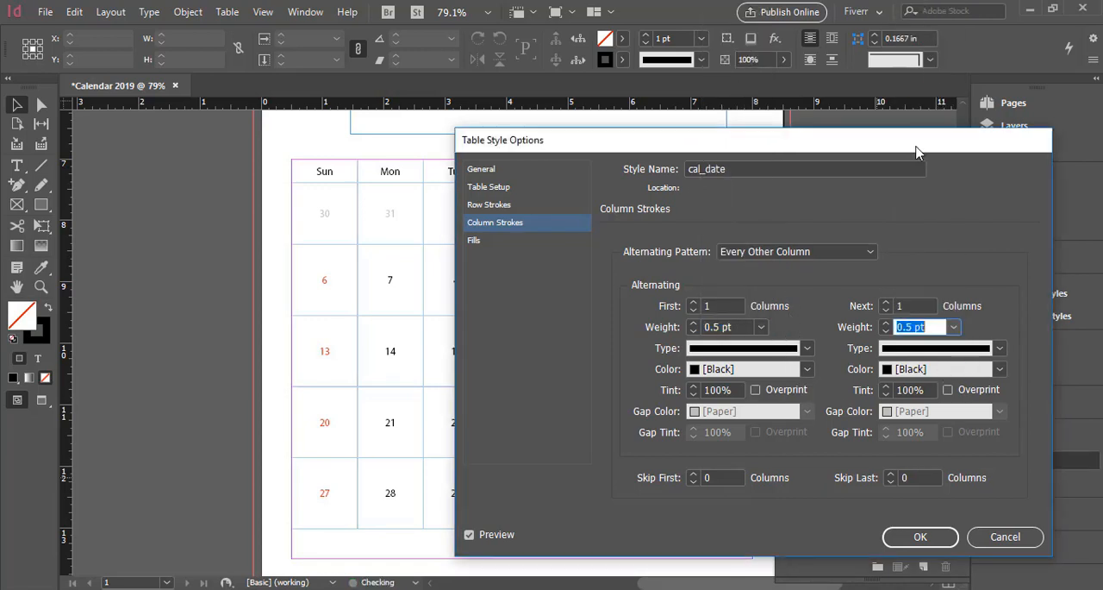
{"action": "left_click", "coordinate": [948, 391]}
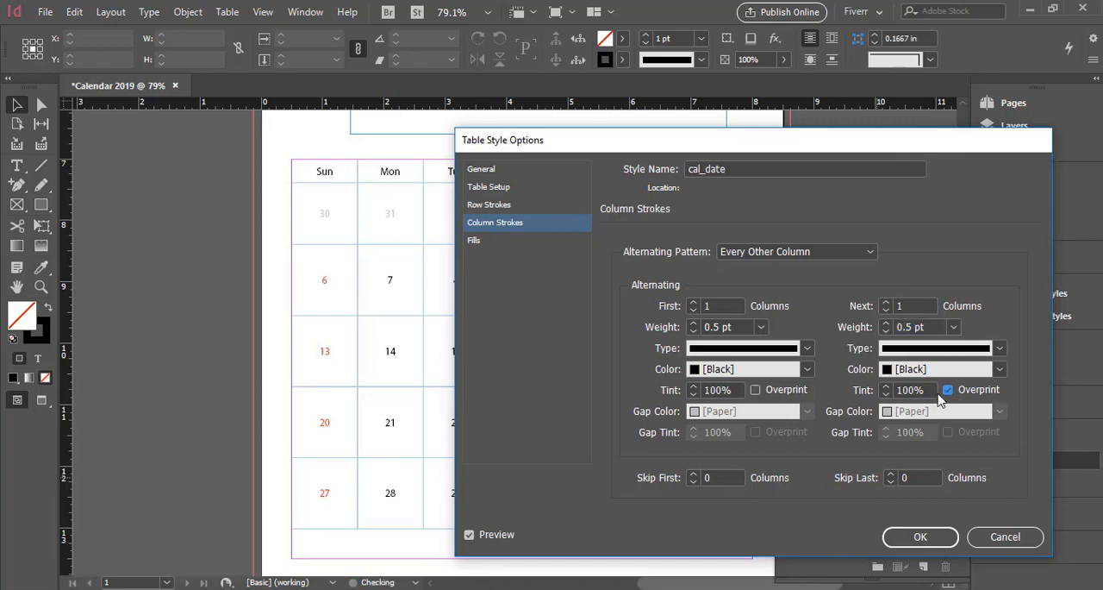
{"action": "left_click", "coordinate": [772, 392]}
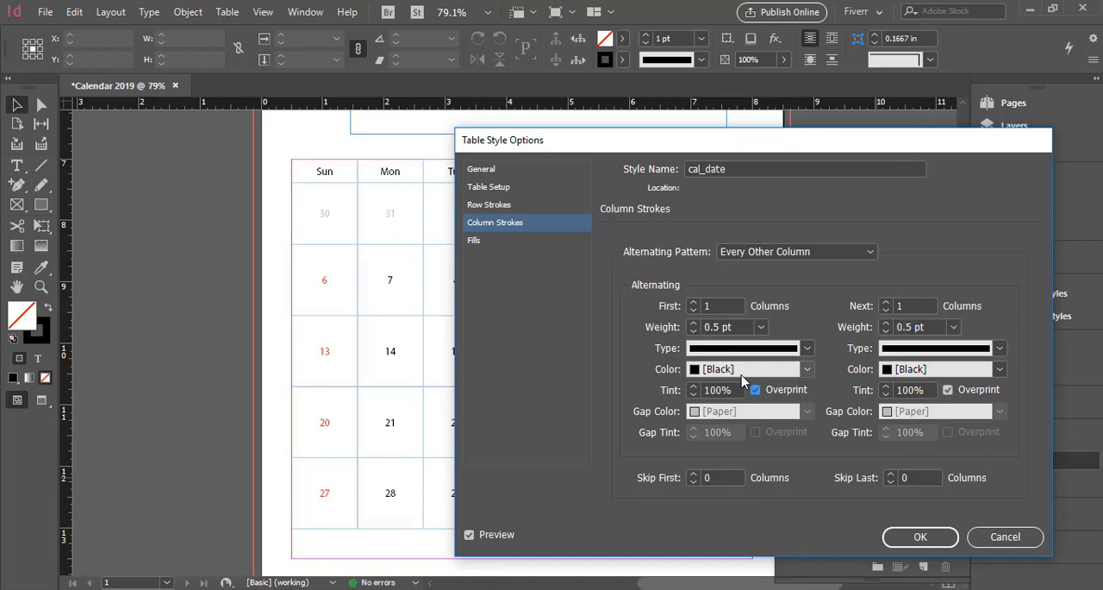
{"action": "left_click", "coordinate": [921, 537]}
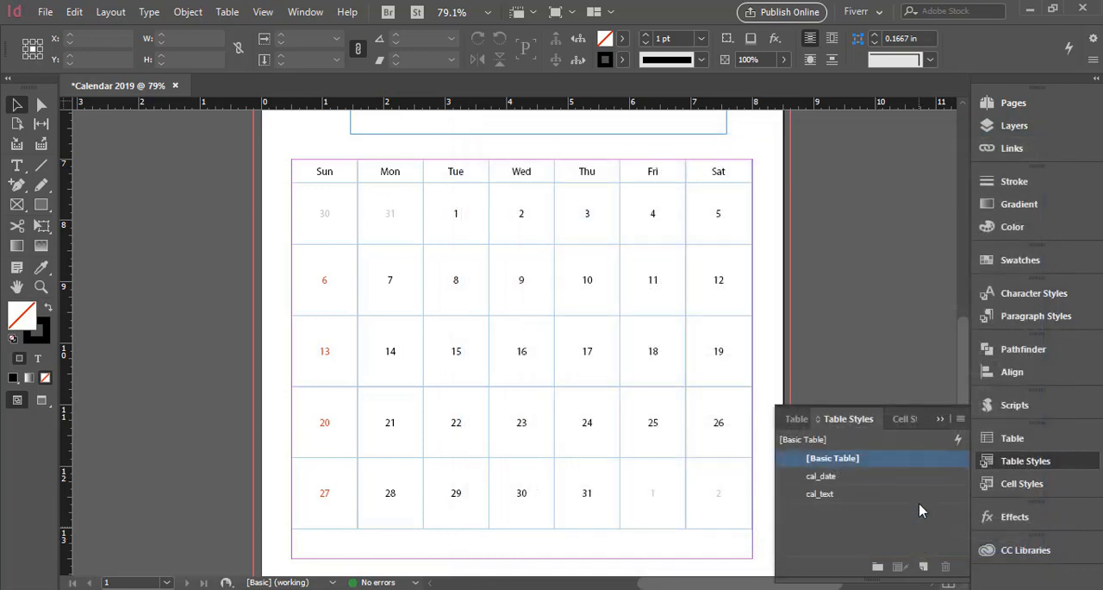
{"action": "left_click", "coordinate": [940, 418]}
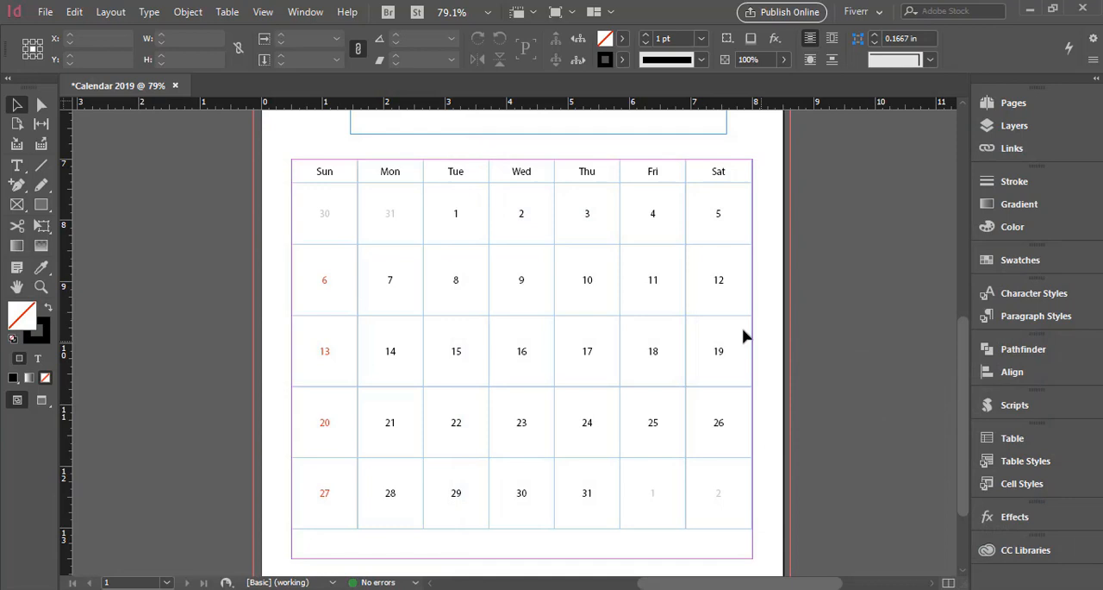
Switch the page to a preview without frames and guides, and examine the calendar grid's lines.
{"action": "left_click", "coordinate": [570, 12]}
{"action": "left_click", "coordinate": [576, 60]}
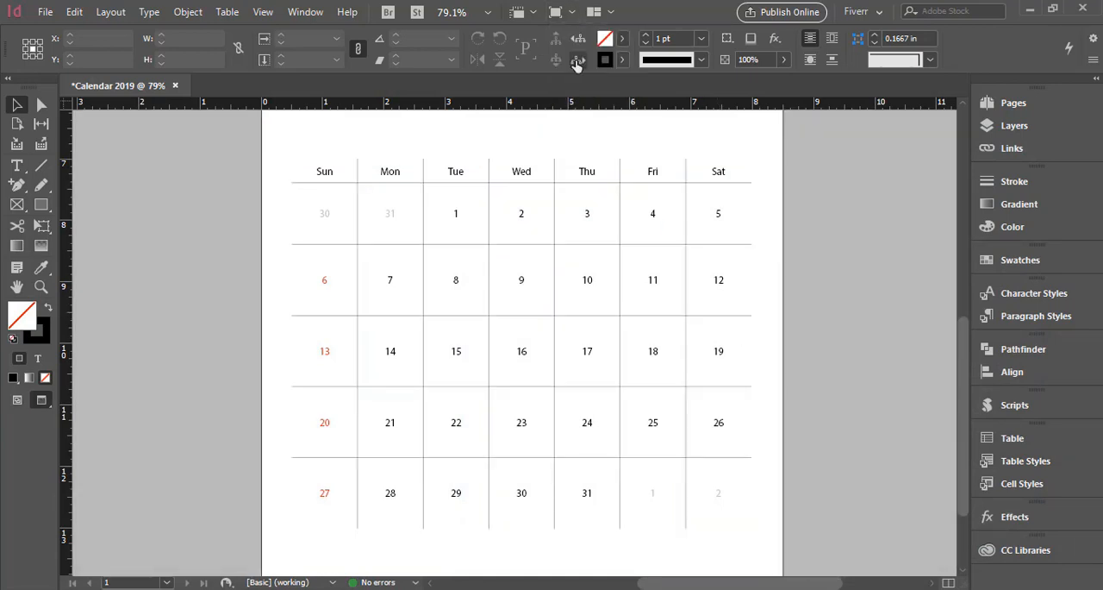
{"action": "scroll", "coordinate": [828, 319], "scroll_direction": "up", "scroll_amount": 1}
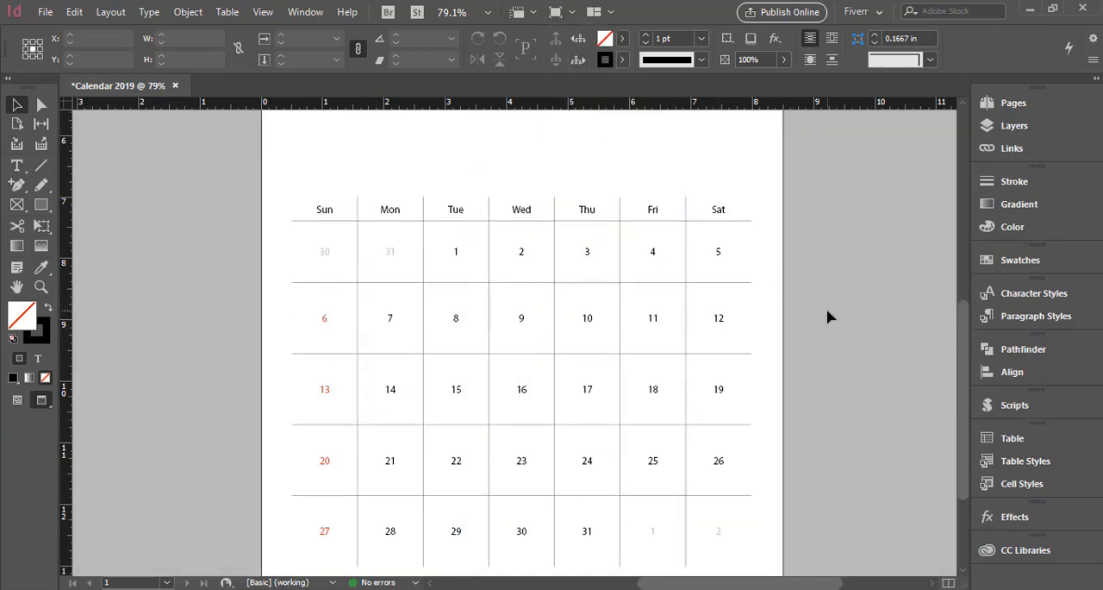
{"action": "scroll", "coordinate": [828, 318], "scroll_direction": "down", "scroll_amount": 1}
{"action": "scroll", "coordinate": [827, 317], "scroll_direction": "up", "scroll_amount": 1}
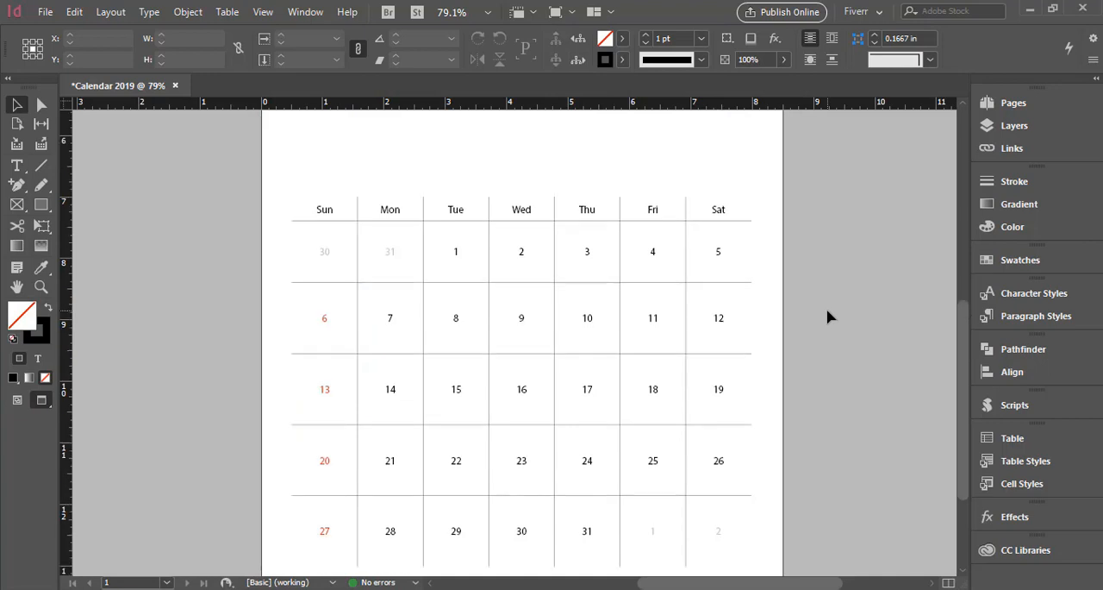
{"action": "scroll", "coordinate": [828, 318], "scroll_direction": "down", "scroll_amount": 1}
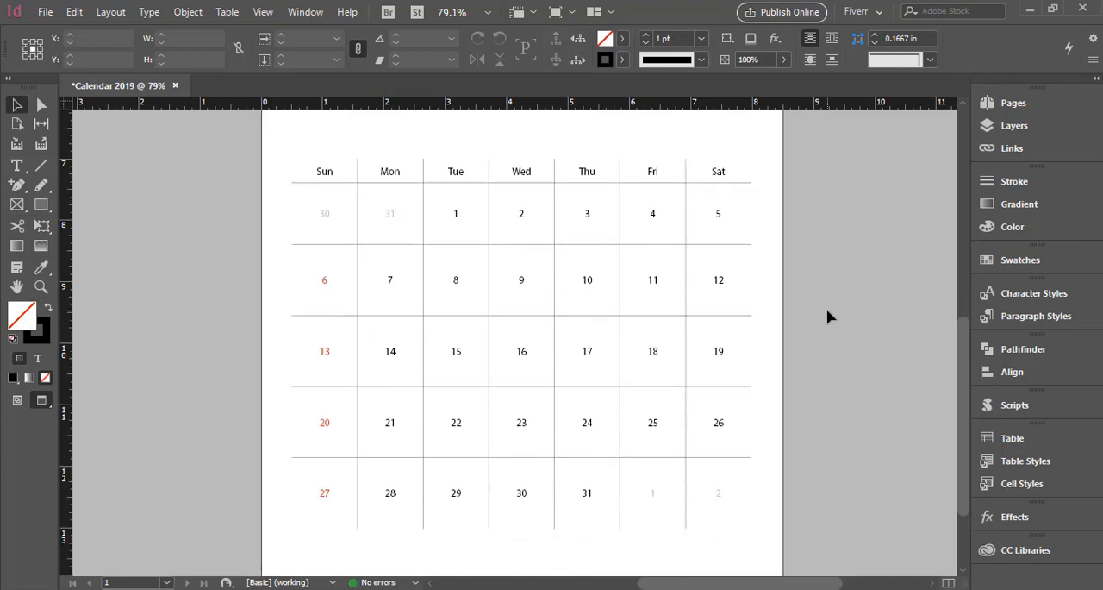
{"action": "scroll", "coordinate": [828, 317], "scroll_direction": "up", "scroll_amount": 5}
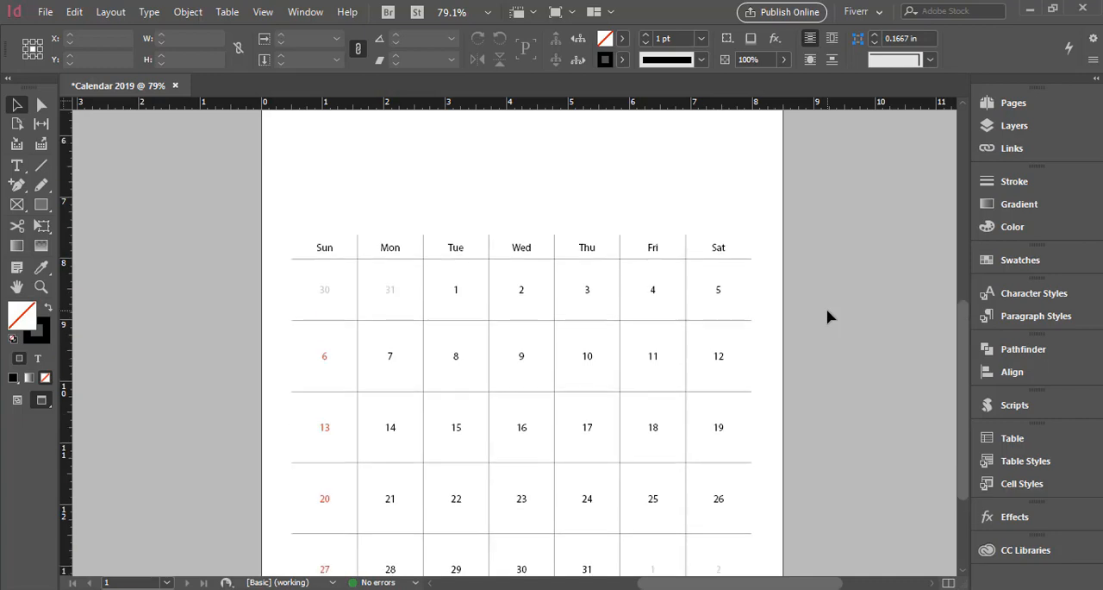
Place city-2893851_1920.jpg across the full page width at the top of the page, 8.5 in wide and about 5.67 in high.
{"action": "scroll", "coordinate": [828, 317], "scroll_direction": "up", "scroll_amount": 2}
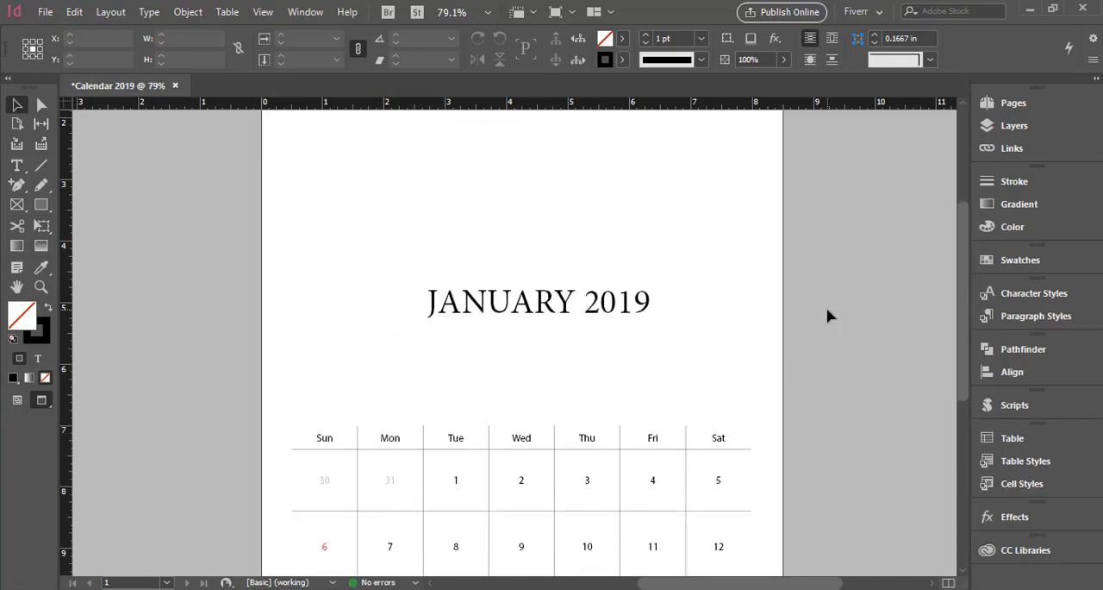
{"action": "scroll", "coordinate": [828, 317], "scroll_direction": "up", "scroll_amount": 1}
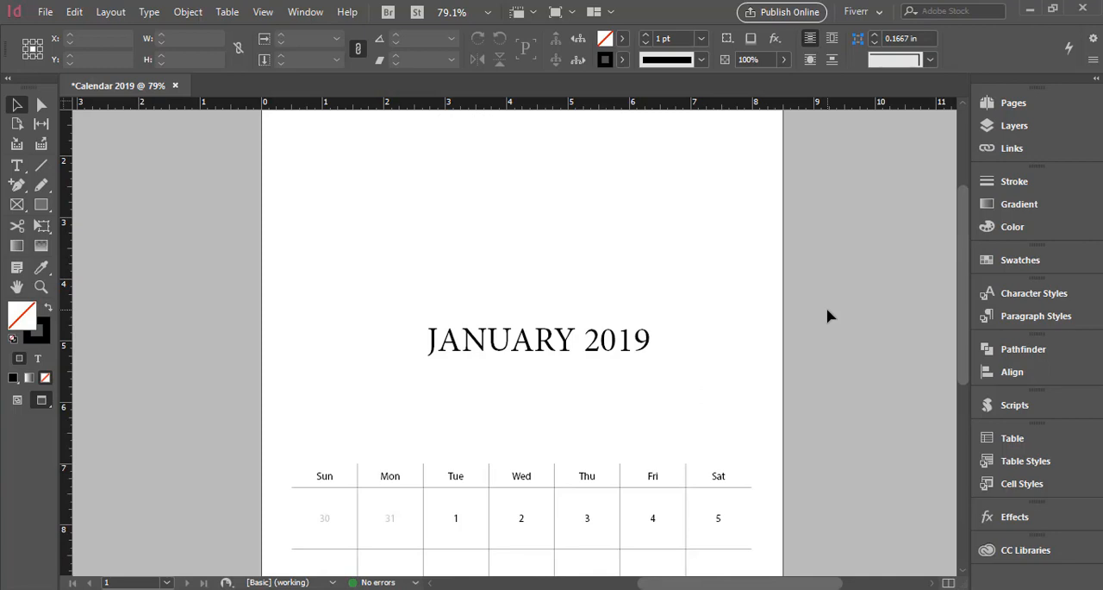
{"action": "scroll", "coordinate": [828, 316], "scroll_direction": "up", "scroll_amount": 1}
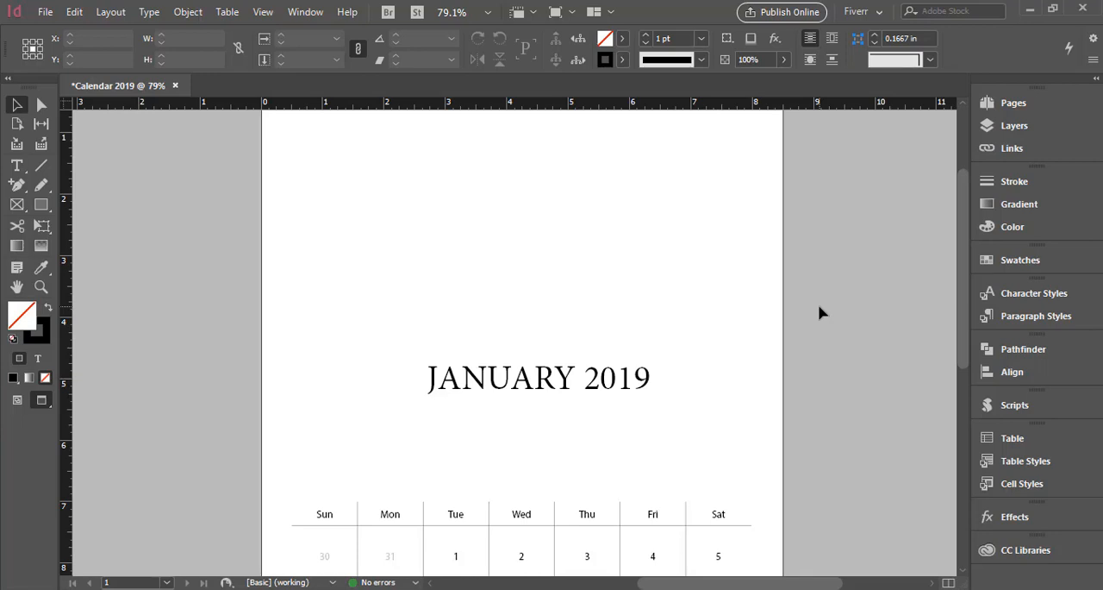
{"action": "key", "text": "ctrl+0"}
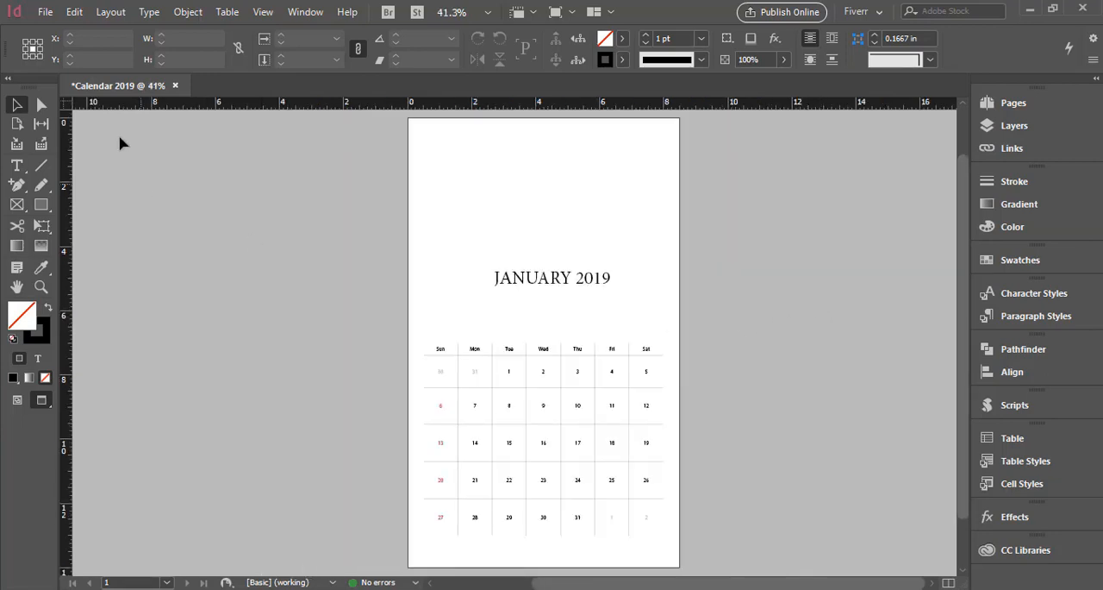
{"action": "left_click", "coordinate": [46, 12]}
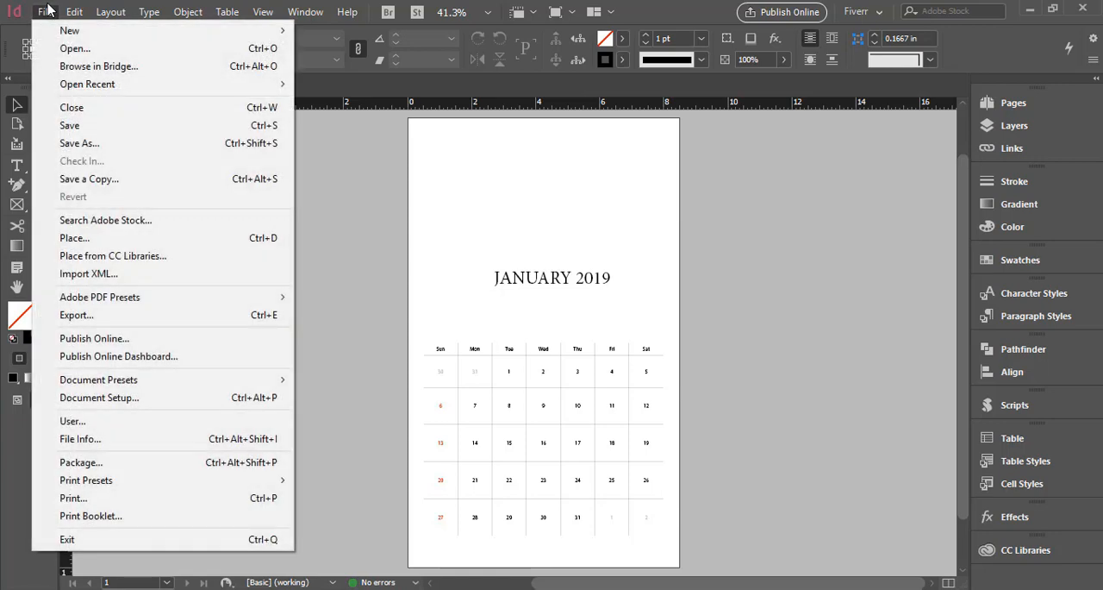
{"action": "left_click", "coordinate": [94, 238]}
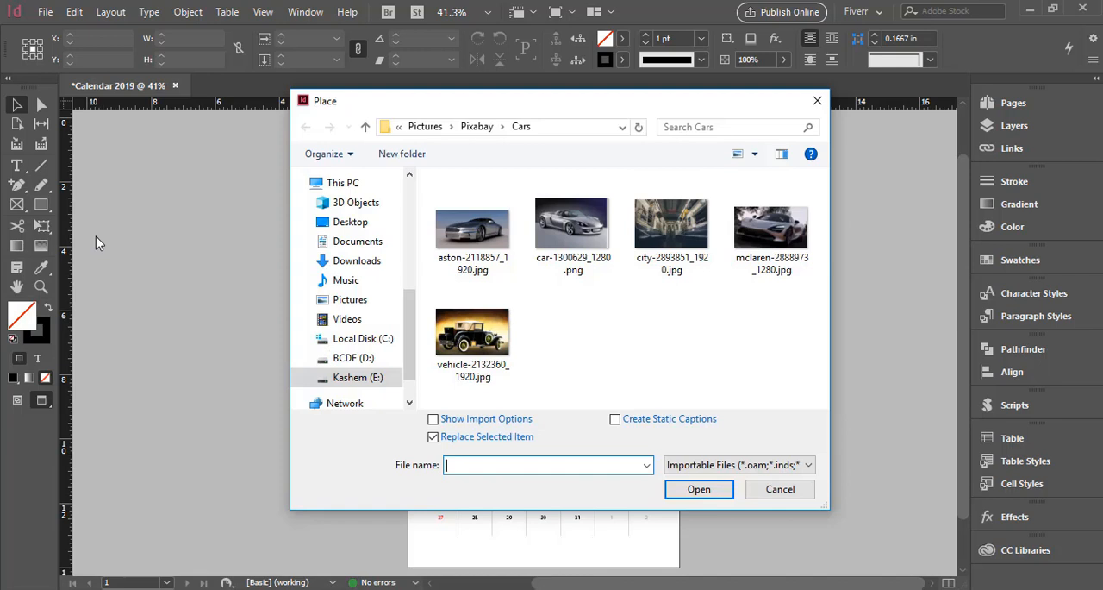
{"action": "left_click", "coordinate": [663, 240]}
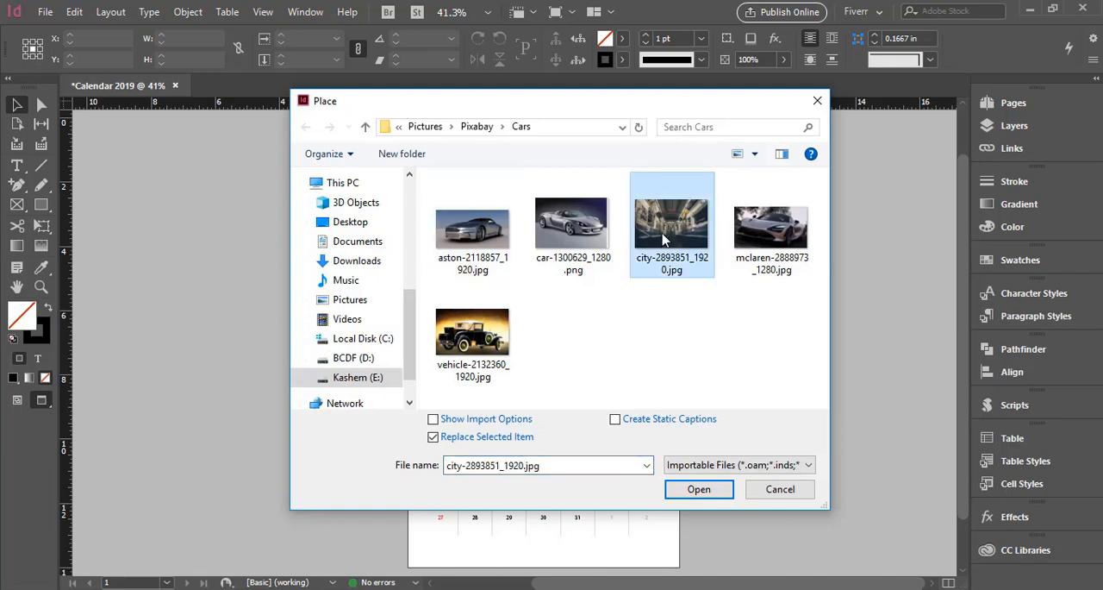
{"action": "left_click", "coordinate": [699, 489]}
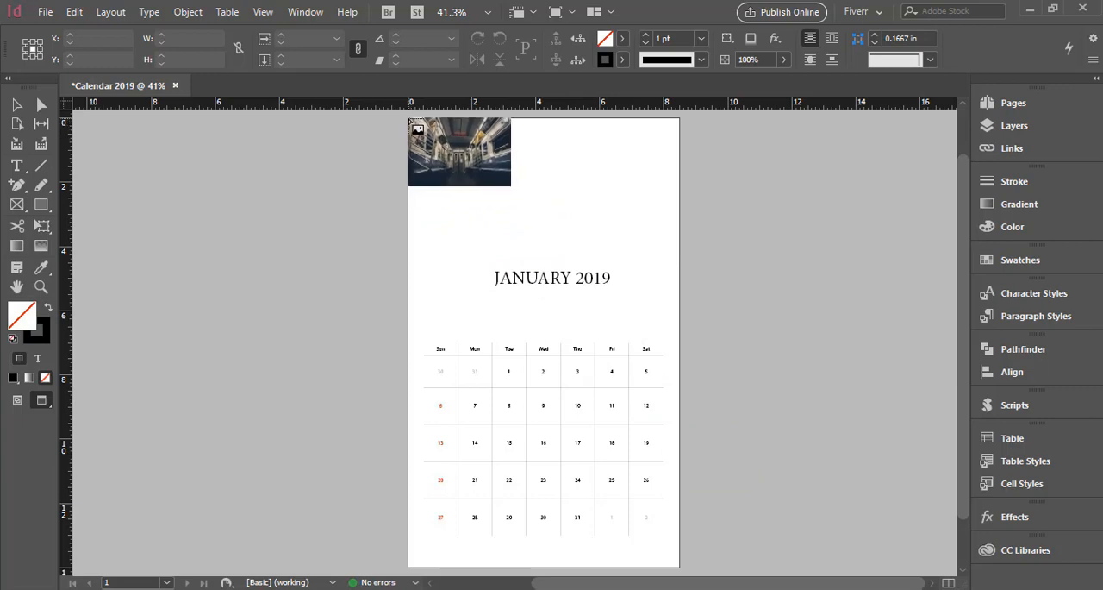
{"action": "left_click_drag", "start_coordinate": [411, 127], "coordinate": [681, 367]}
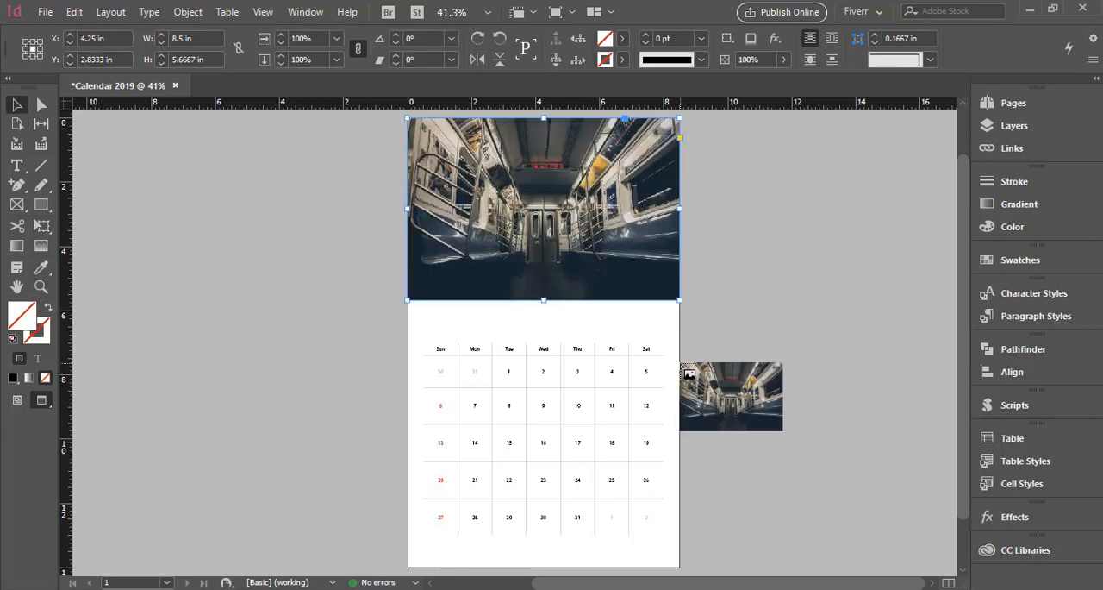
{"action": "key", "text": "Escape"}
{"action": "left_click", "coordinate": [725, 381]}
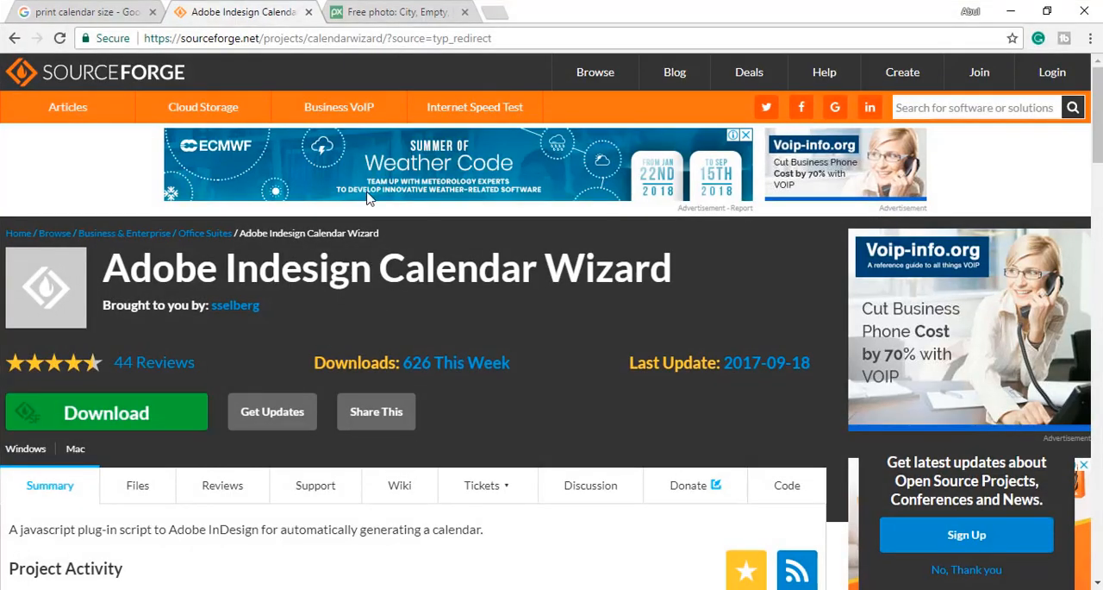
View the subway photo's source page on Pixabay in the browser and return to InDesign.
{"action": "left_click", "coordinate": [382, 17]}
{"action": "scroll", "coordinate": [427, 336], "scroll_direction": "down", "scroll_amount": 1}
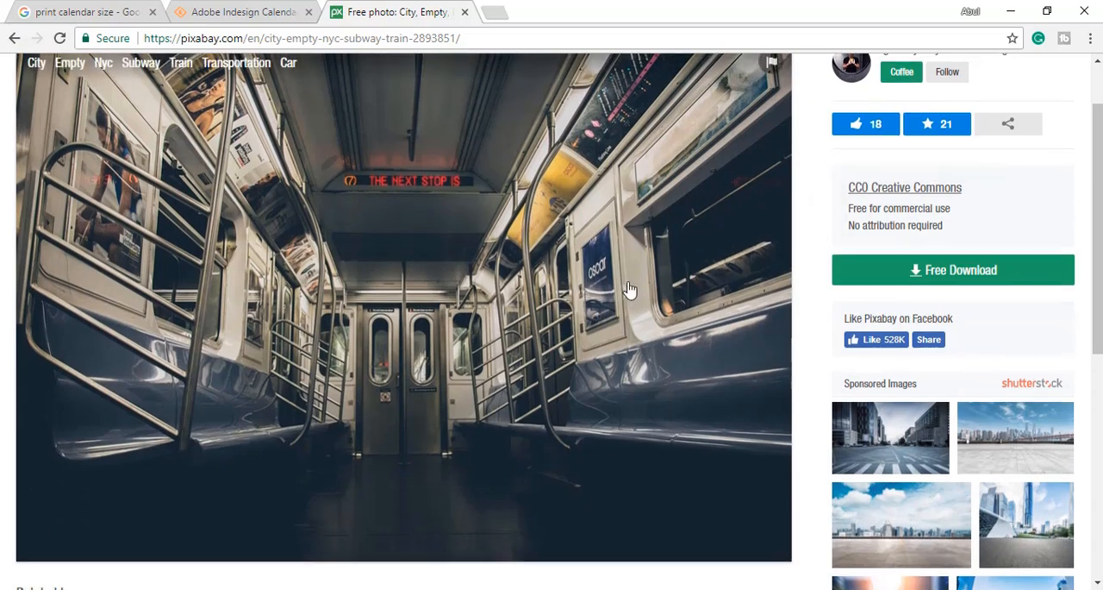
{"action": "scroll", "coordinate": [629, 290], "scroll_direction": "up", "scroll_amount": 1}
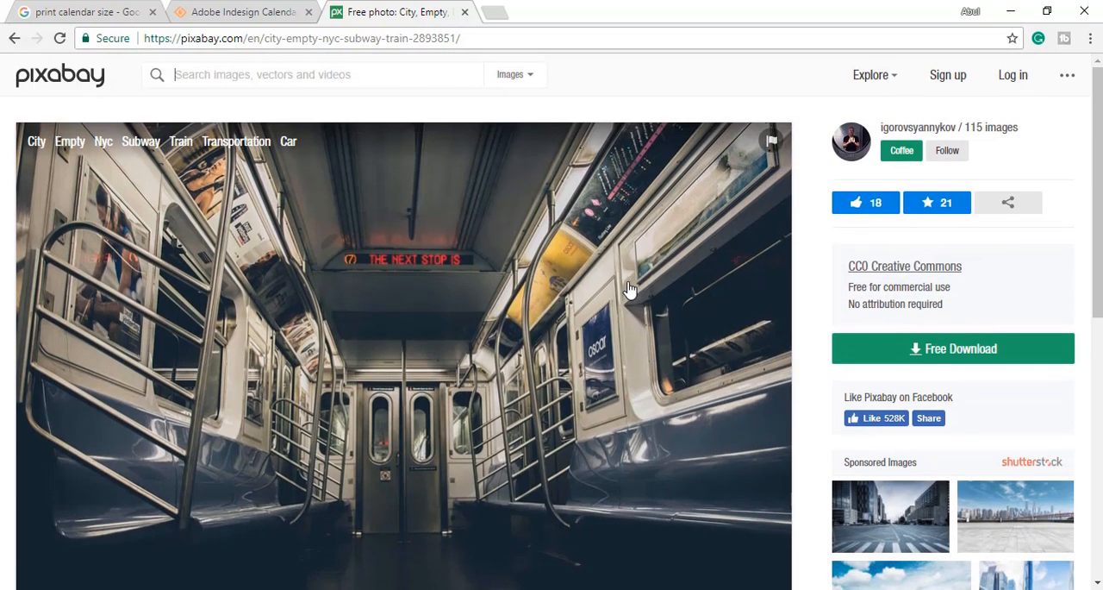
{"action": "left_click", "coordinate": [507, 39]}
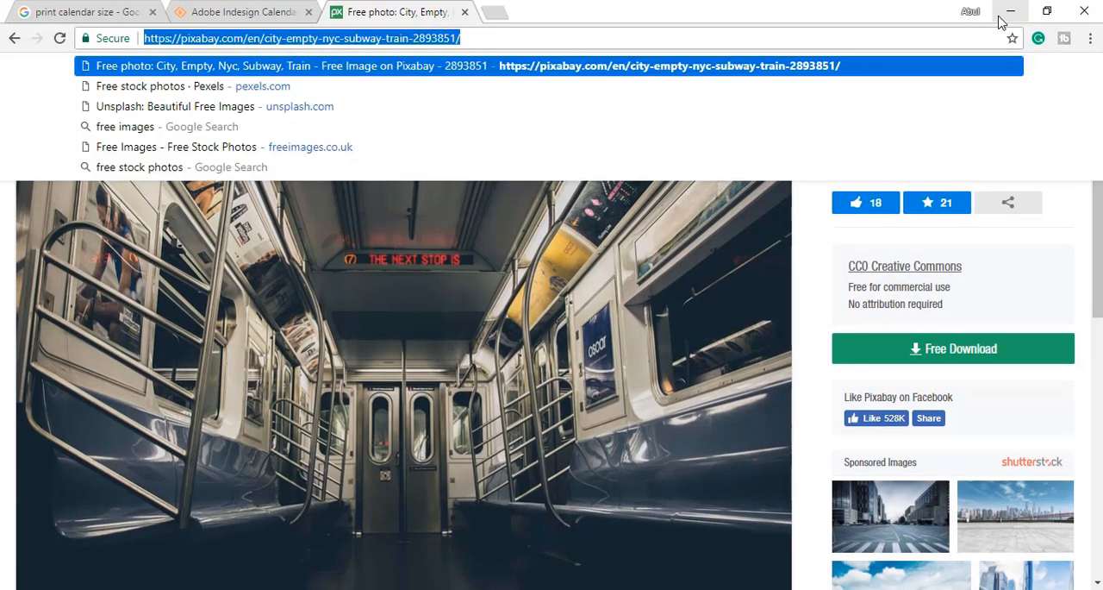
{"action": "left_click", "coordinate": [1010, 11]}
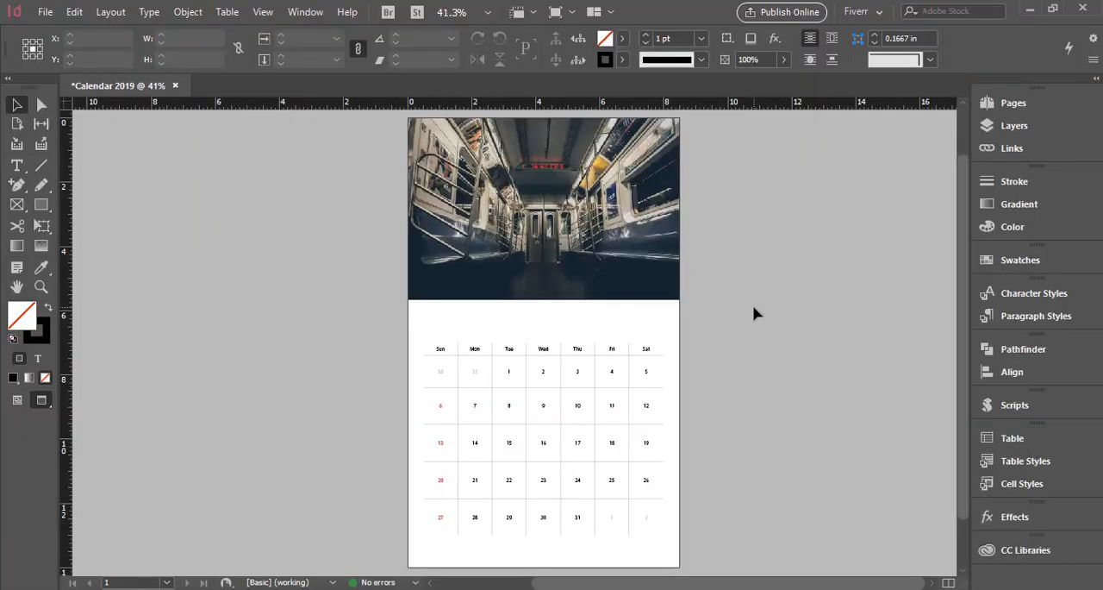
Extend the photo frame's lower edge to a height of 6.125 in and fill the frame proportionally with the image.
{"action": "scroll", "coordinate": [754, 313], "scroll_direction": "up", "scroll_amount": 1}
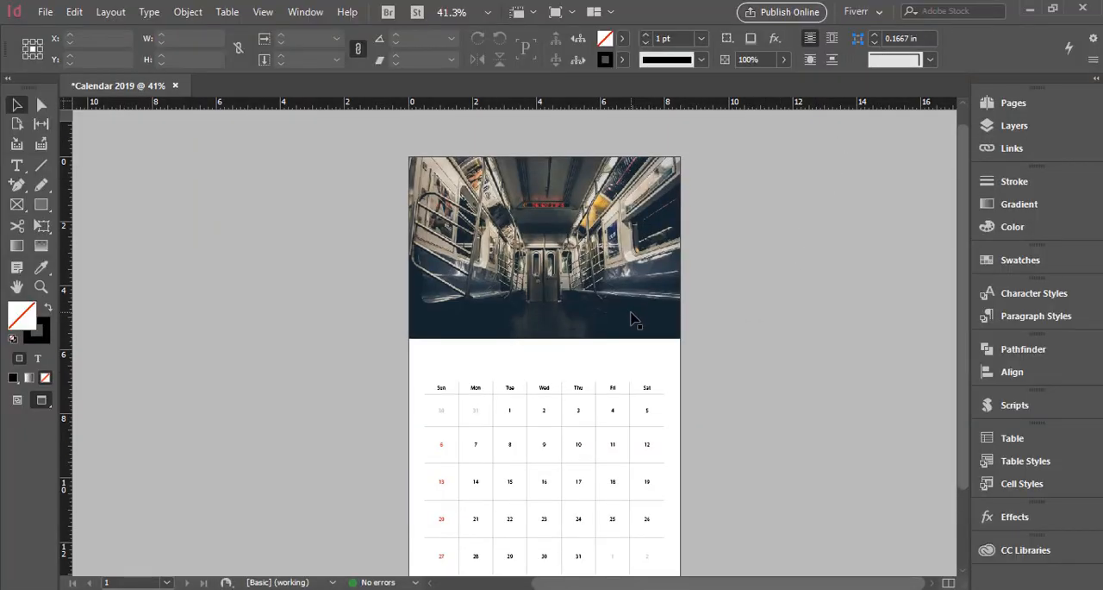
{"action": "left_click", "coordinate": [584, 327]}
{"action": "left_click_drag", "start_coordinate": [544, 338], "coordinate": [545, 353]}
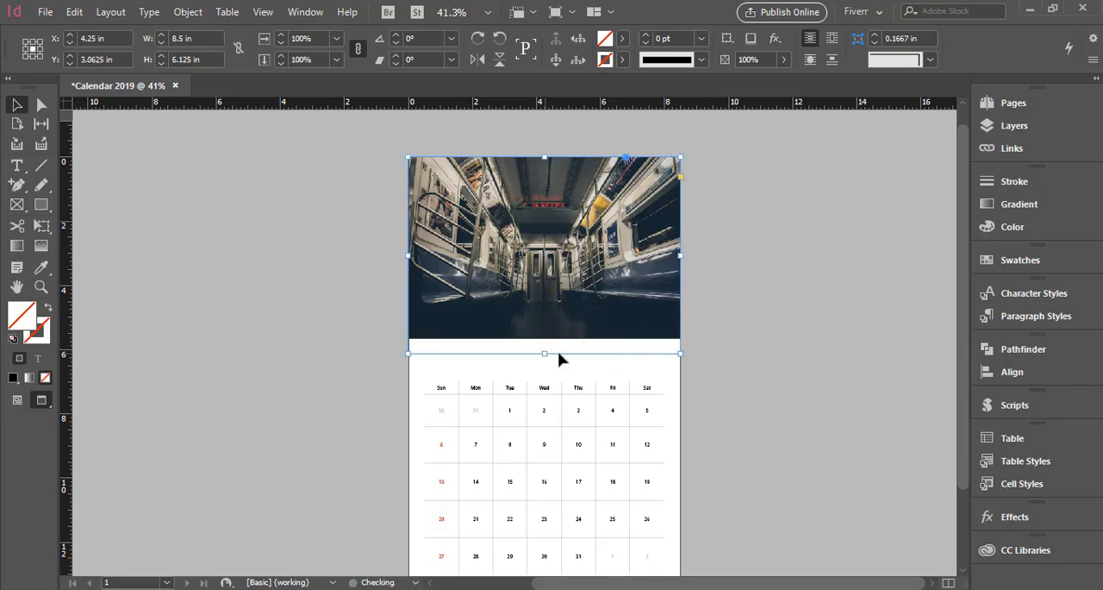
{"action": "right_click", "coordinate": [582, 288]}
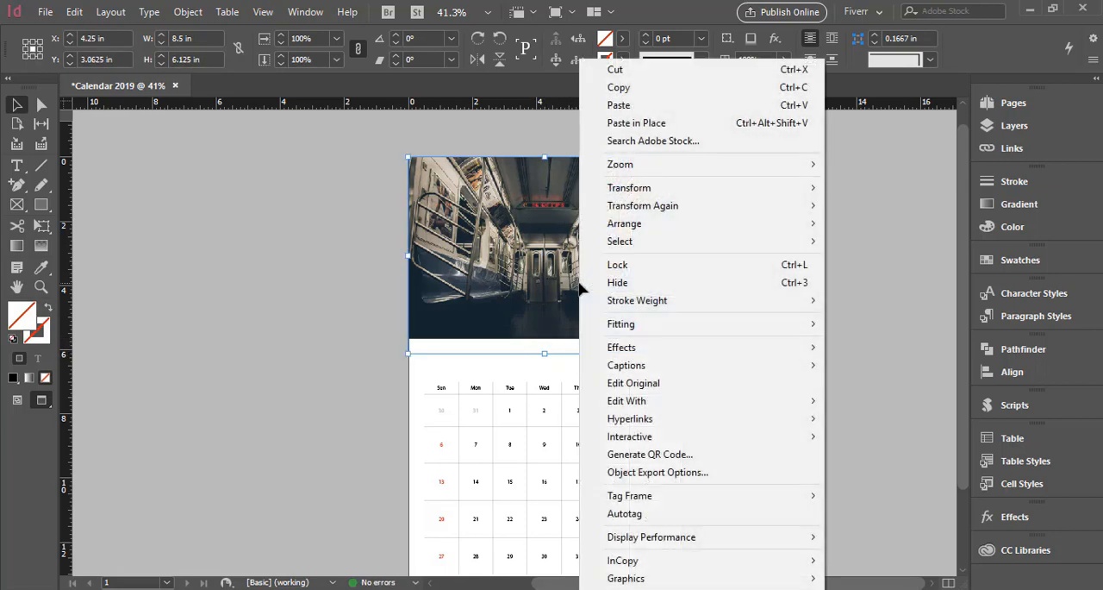
{"action": "mouse_move", "coordinate": [644, 326]}
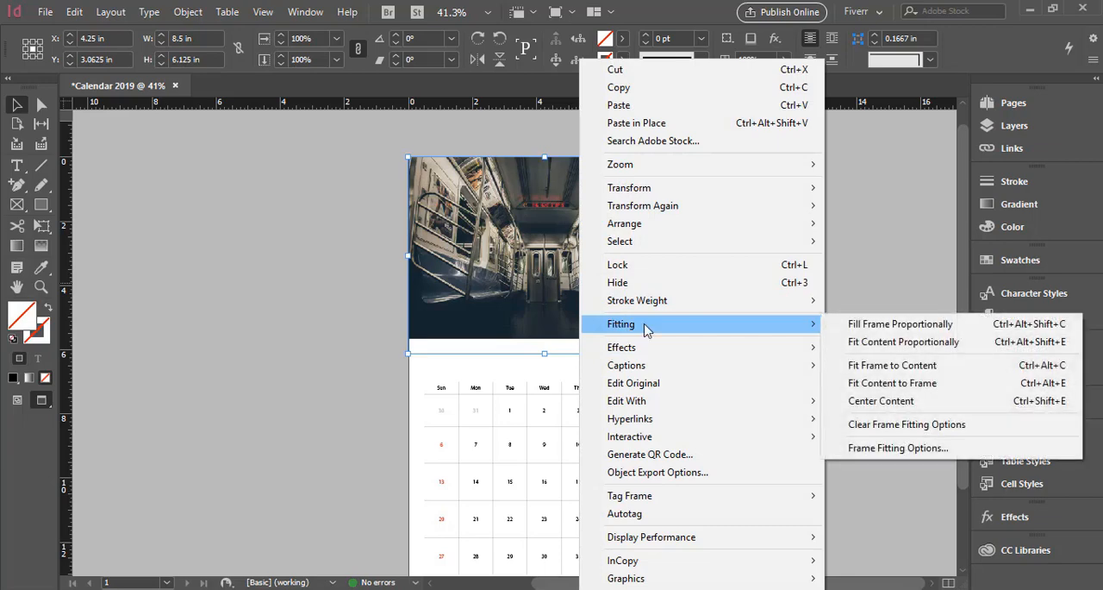
{"action": "left_click", "coordinate": [894, 326]}
{"action": "left_click", "coordinate": [801, 320]}
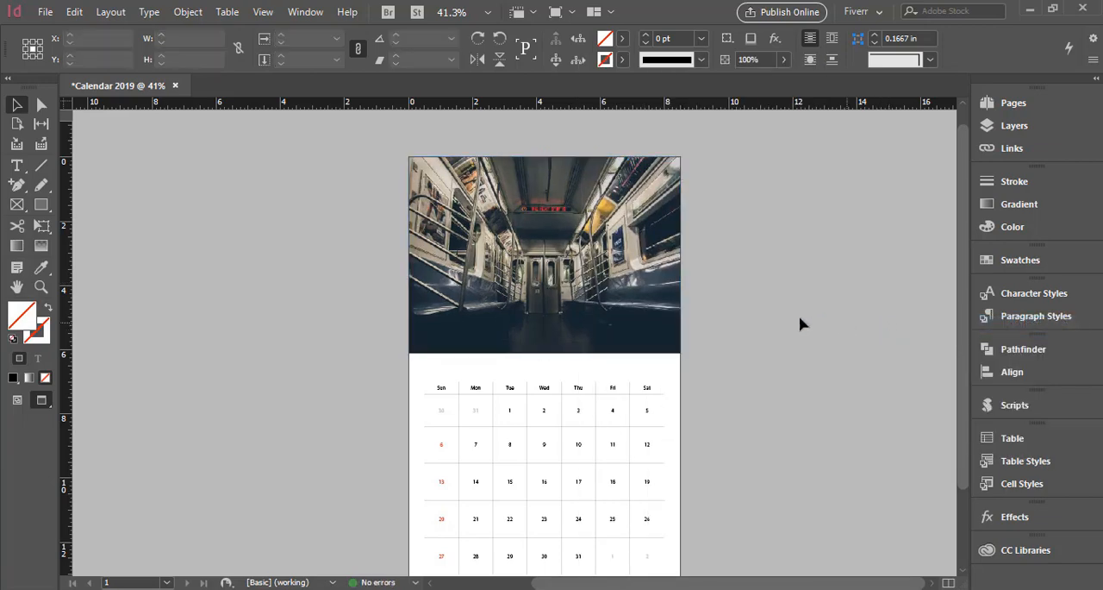
Send the subway photo to the back, behind the JANUARY 2019 title.
{"action": "left_click", "coordinate": [631, 315]}
{"action": "right_click", "coordinate": [628, 315]}
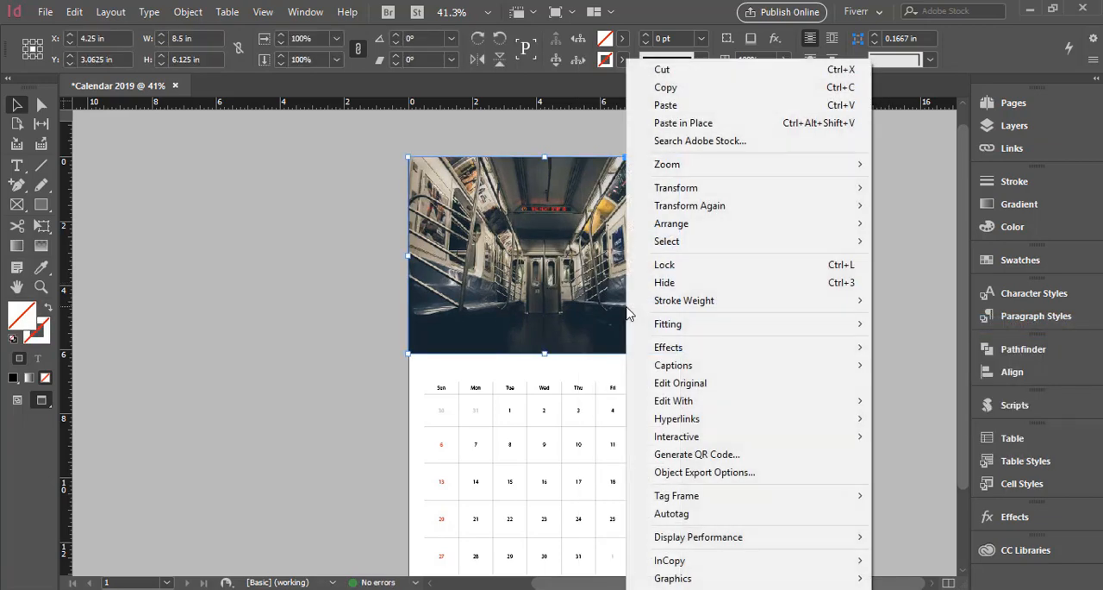
{"action": "mouse_move", "coordinate": [842, 226]}
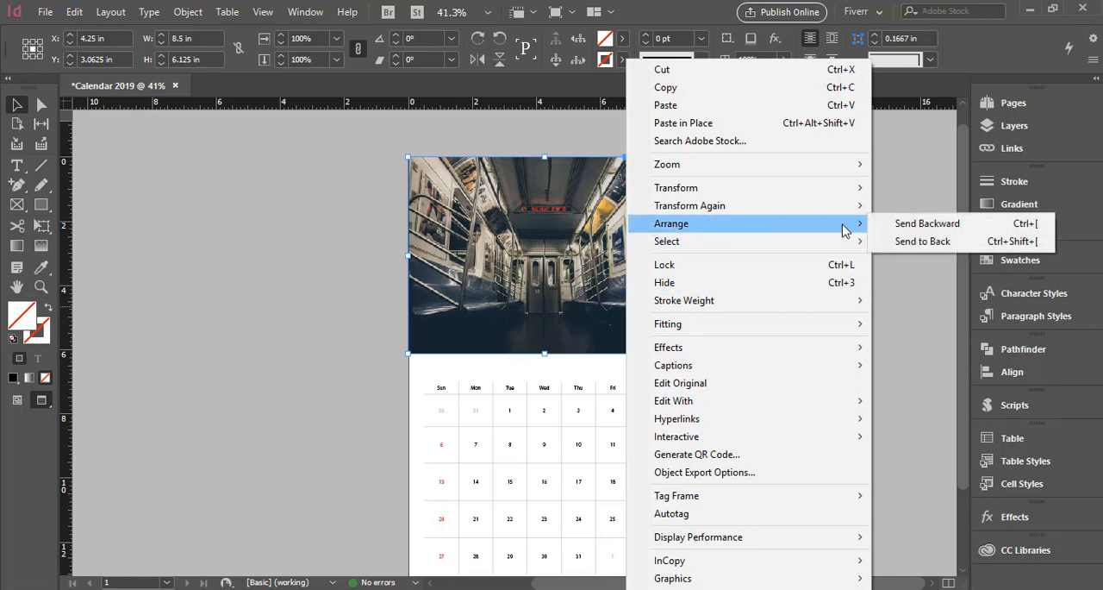
{"action": "left_click", "coordinate": [922, 242]}
{"action": "left_click", "coordinate": [840, 274]}
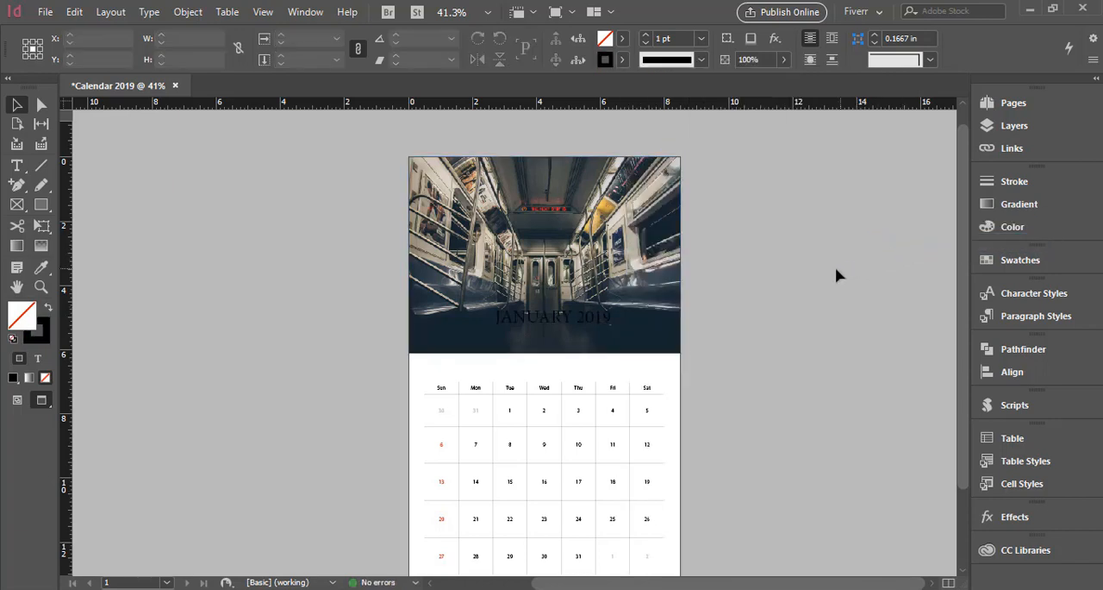
Zoom in on the photo and title area and set the display performance to High Quality Display.
{"action": "scroll", "coordinate": [834, 276], "scroll_direction": "down", "scroll_amount": 1}
{"action": "scroll", "coordinate": [833, 276], "scroll_direction": "up", "scroll_amount": 1}
{"action": "key", "text": "ctrl+space"}
{"action": "left_click_drag", "start_coordinate": [369, 217], "coordinate": [716, 393]}
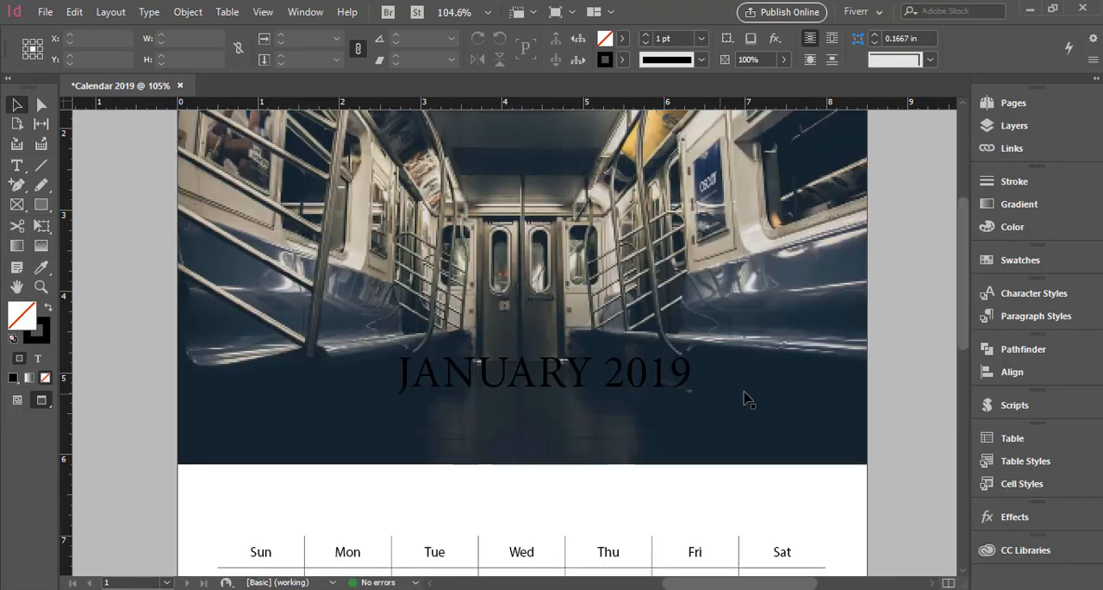
{"action": "scroll", "coordinate": [762, 379], "scroll_direction": "up", "scroll_amount": 2}
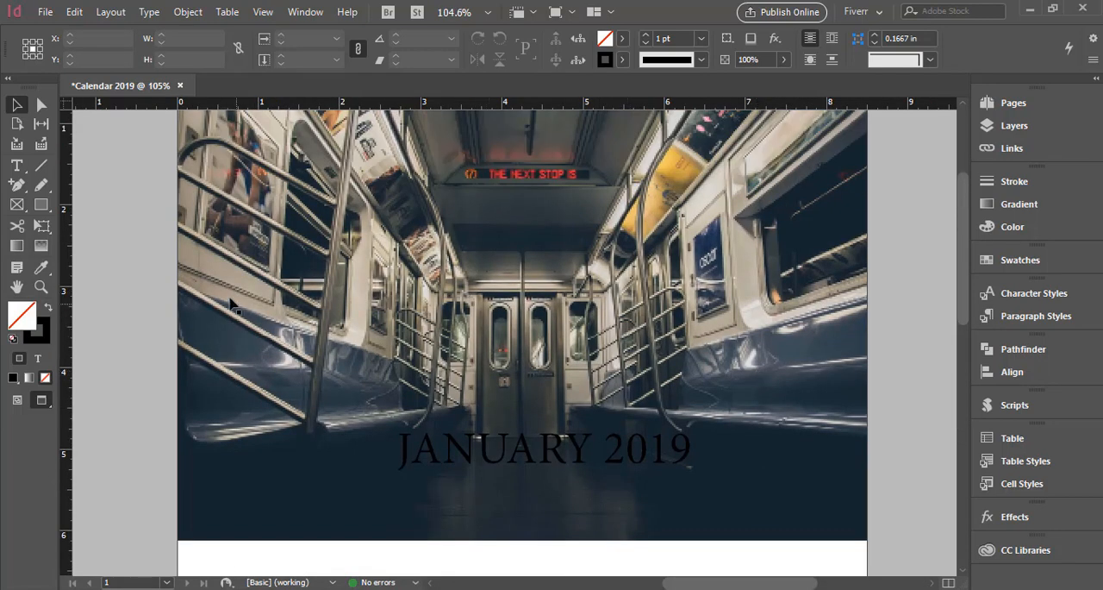
{"action": "left_click", "coordinate": [260, 12]}
{"action": "mouse_move", "coordinate": [350, 273]}
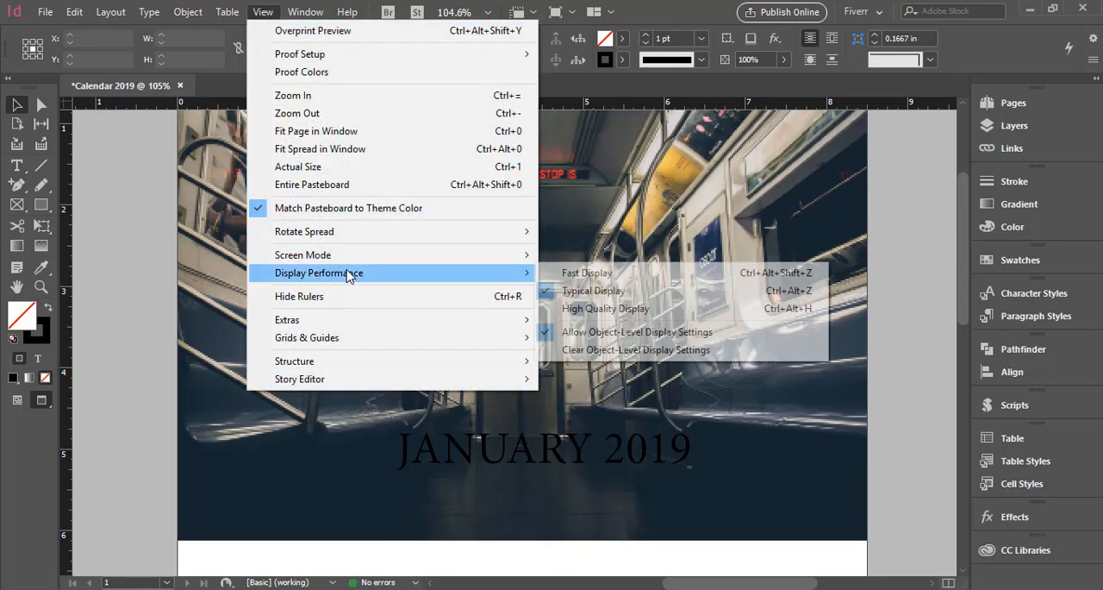
{"action": "left_click", "coordinate": [589, 310]}
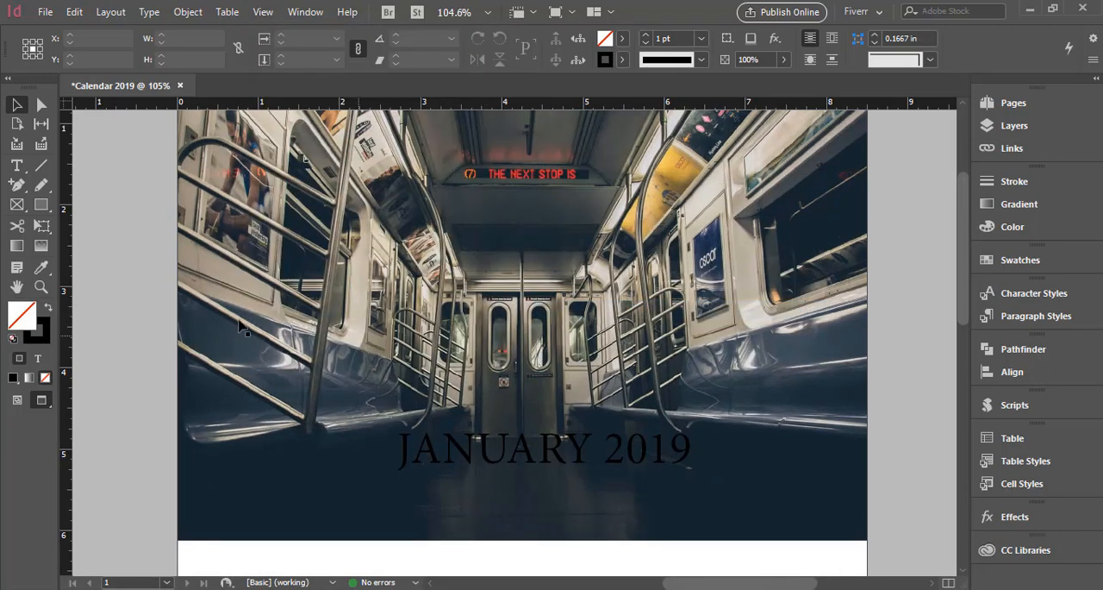
Sample the beige wall color beside the photo's window with the Eyedropper and start a new swatch from it in CMYK mode.
{"action": "left_click", "coordinate": [41, 267]}
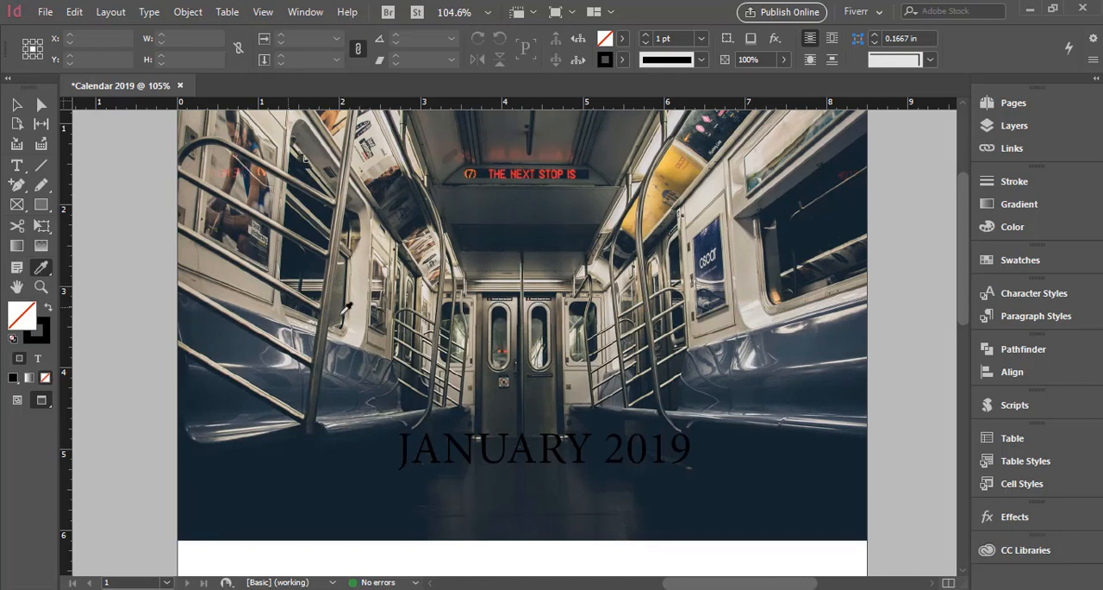
{"action": "left_click", "coordinate": [748, 265]}
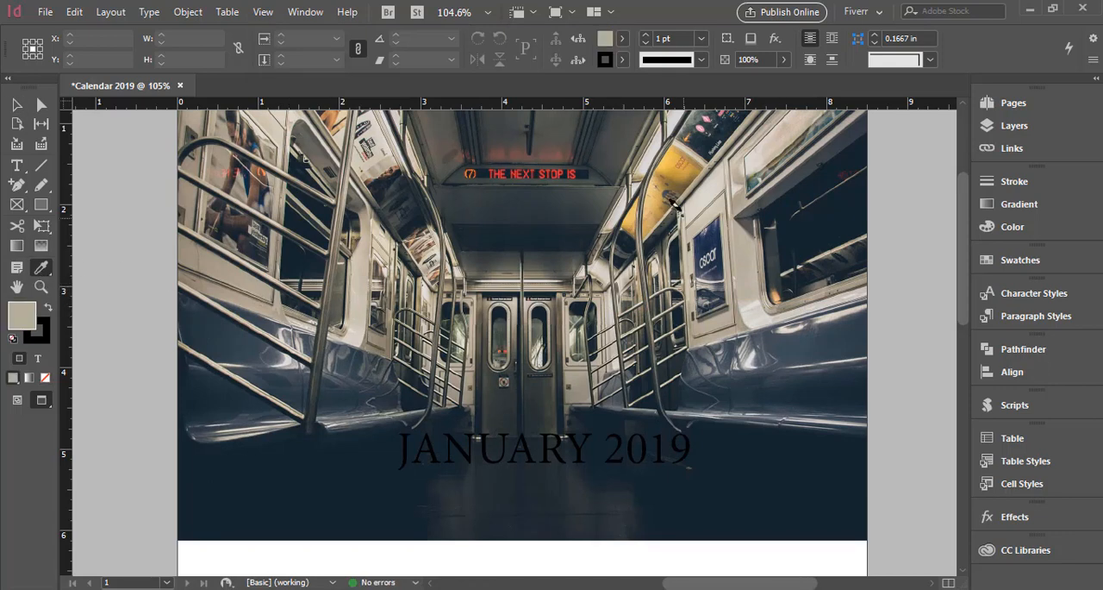
{"action": "left_click", "coordinate": [622, 38]}
{"action": "left_click", "coordinate": [623, 62]}
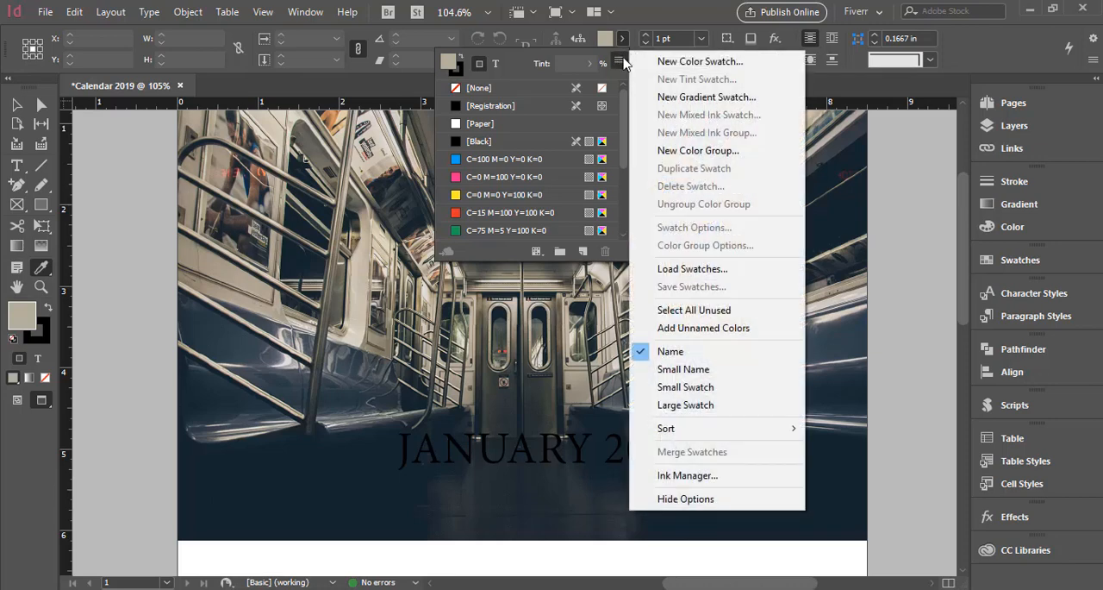
{"action": "left_click", "coordinate": [661, 64]}
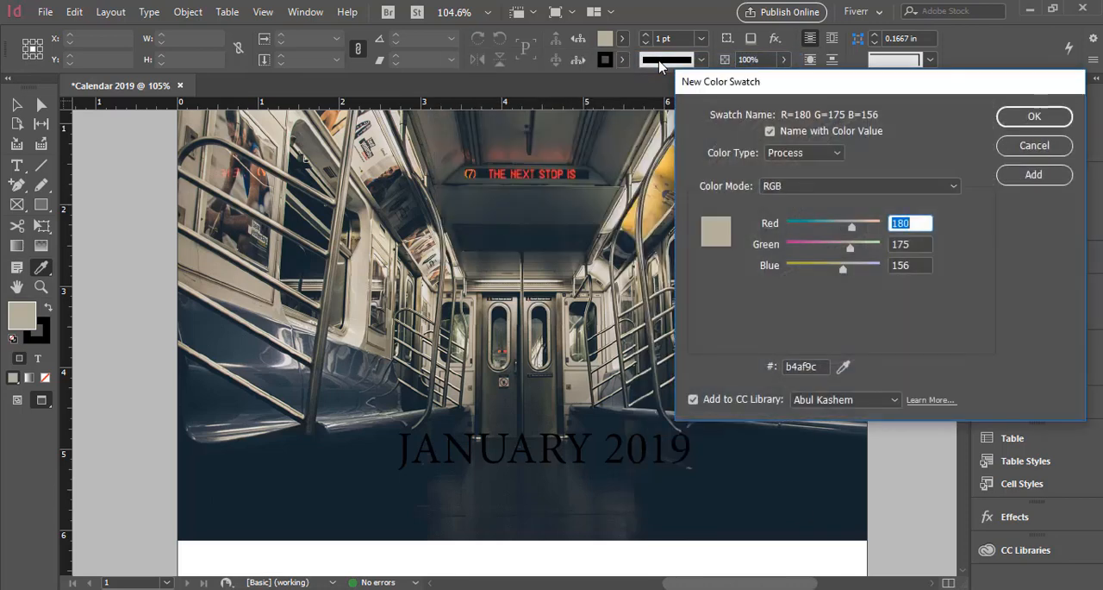
{"action": "left_click", "coordinate": [850, 186]}
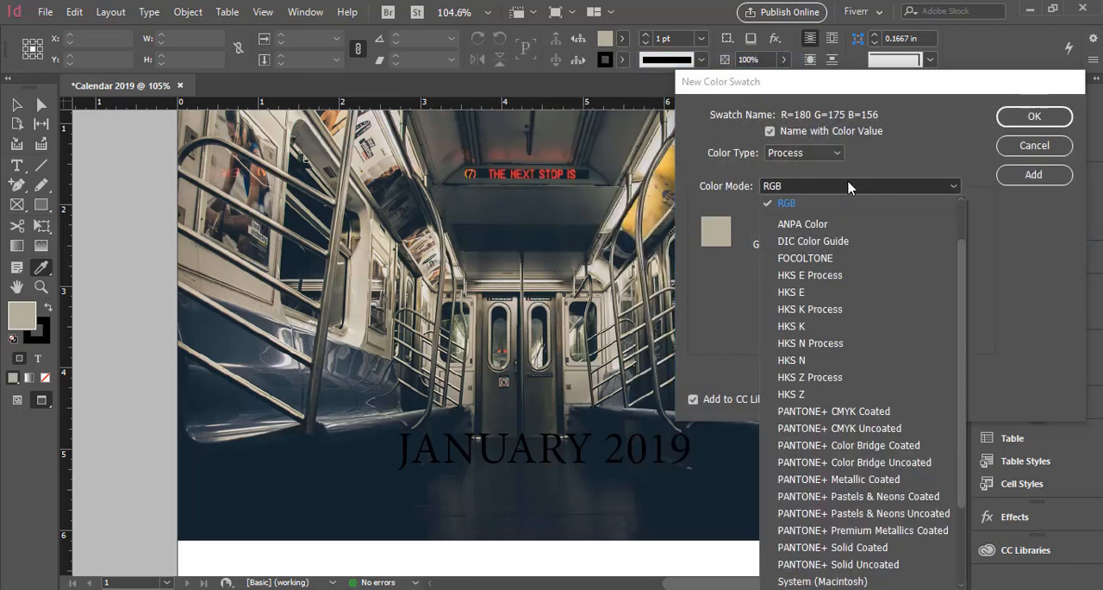
{"action": "left_click", "coordinate": [814, 238]}
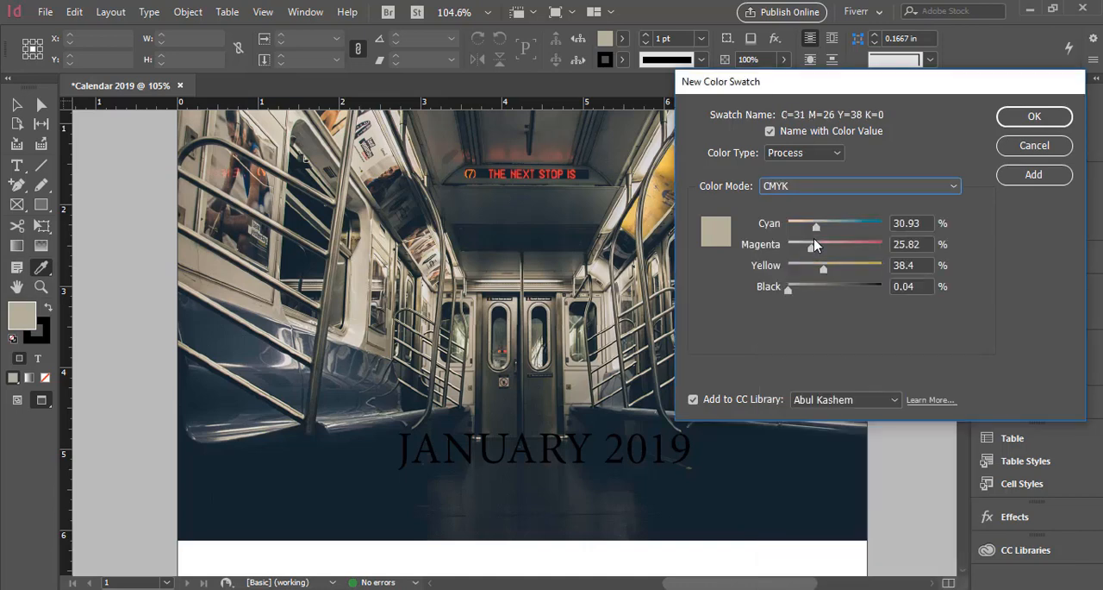
Turn off Name with Color Value, name the new swatch Cal color and add it to the swatches.
{"action": "left_click_drag", "start_coordinate": [879, 90], "coordinate": [669, 106]}
{"action": "left_click", "coordinate": [556, 146]}
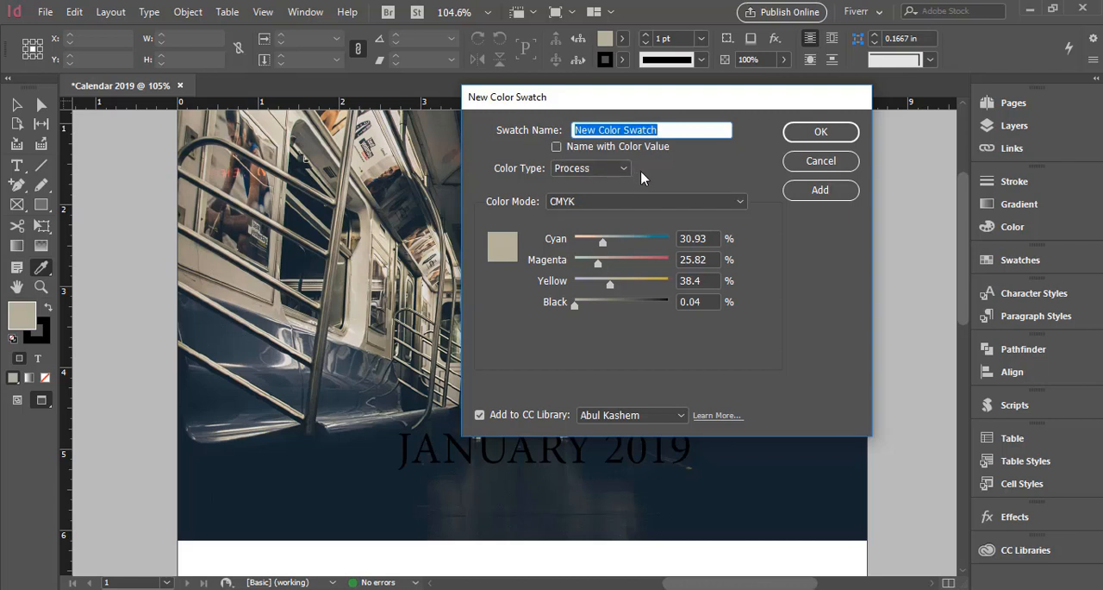
{"action": "type", "text": "Cal color"}
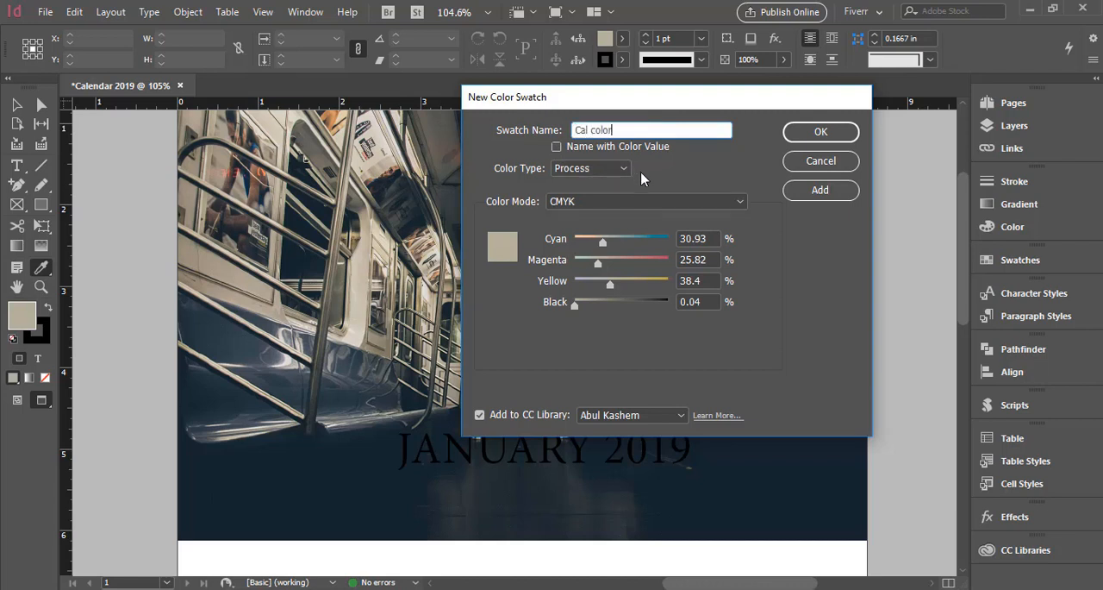
{"action": "left_click", "coordinate": [809, 191]}
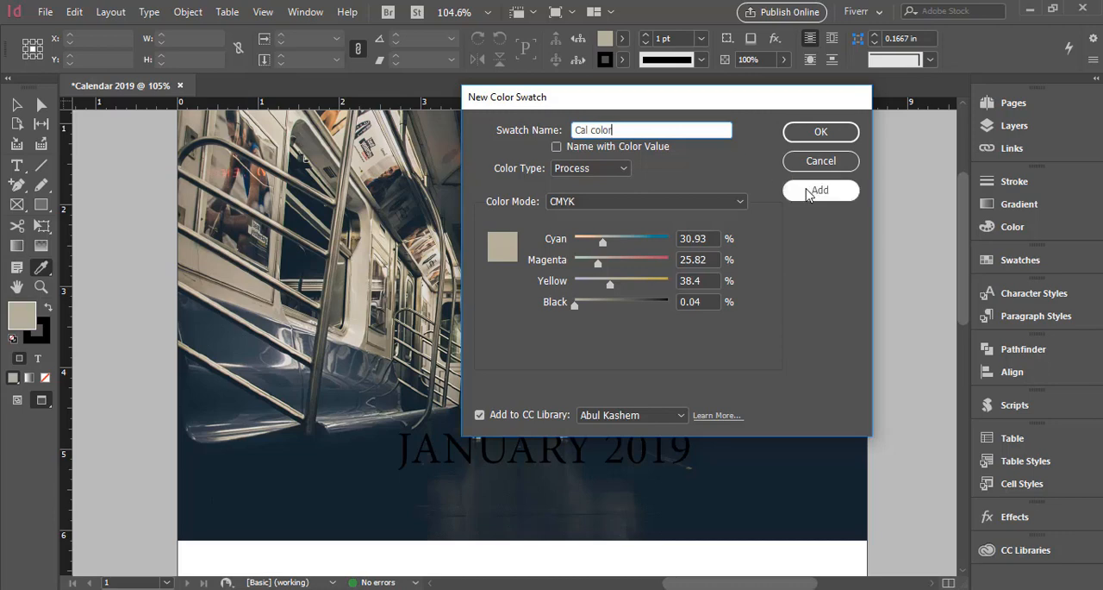
Confirm the Cal color swatch and collapse the CC Libraries that opened.
{"action": "left_click", "coordinate": [807, 131]}
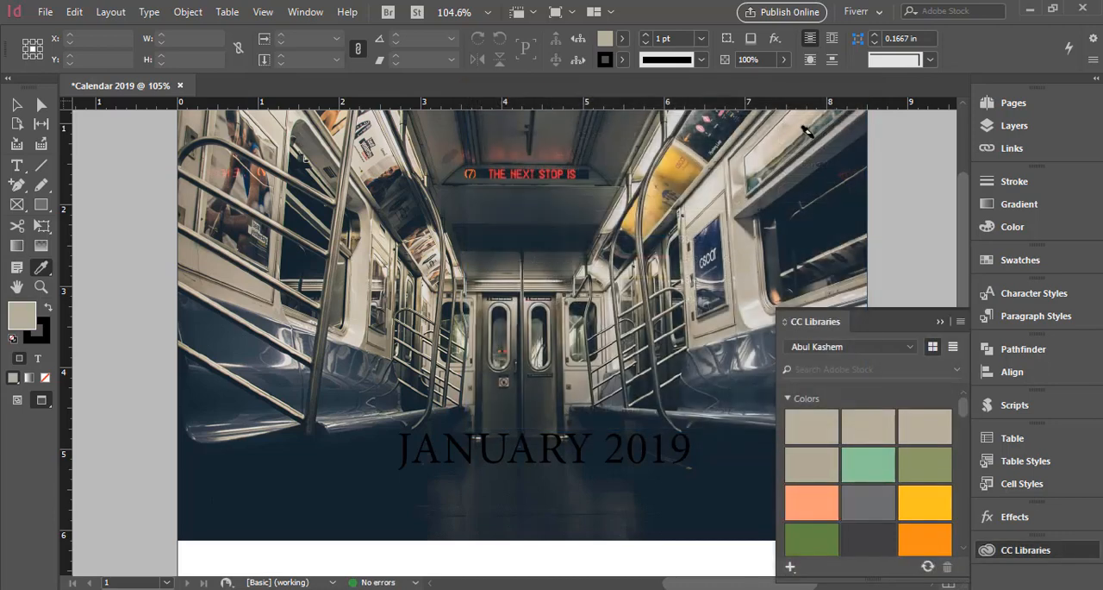
{"action": "left_click", "coordinate": [941, 322]}
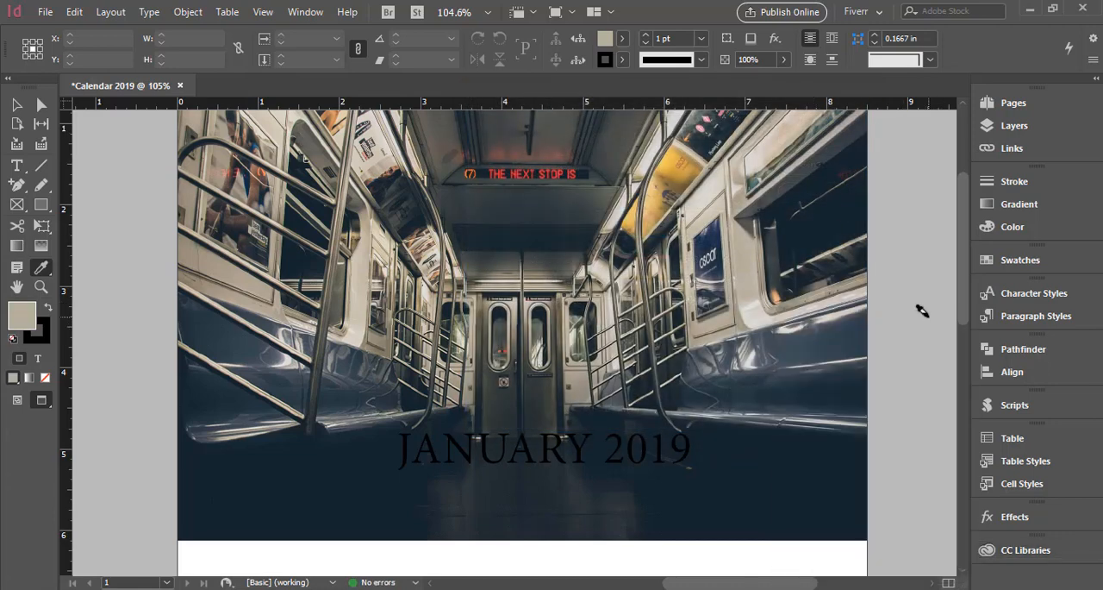
{"action": "left_click", "coordinate": [16, 106]}
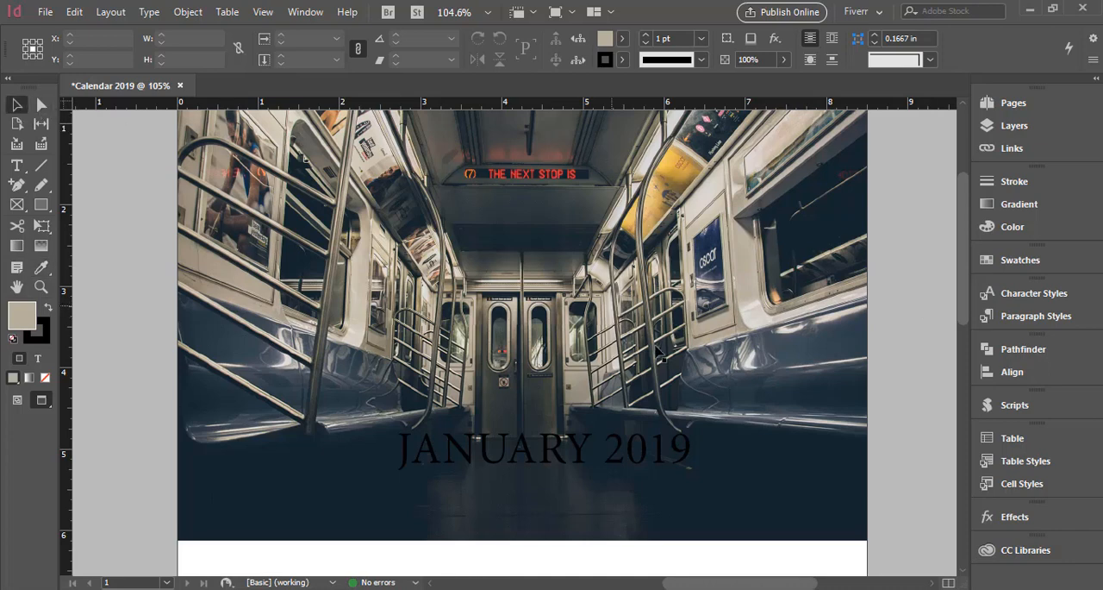
Fill the calendar table's weekday header row, Sun to Sat, with the Cal color swatch.
{"action": "scroll", "coordinate": [681, 376], "scroll_direction": "down", "scroll_amount": 3}
{"action": "scroll", "coordinate": [681, 376], "scroll_direction": "down", "scroll_amount": 2}
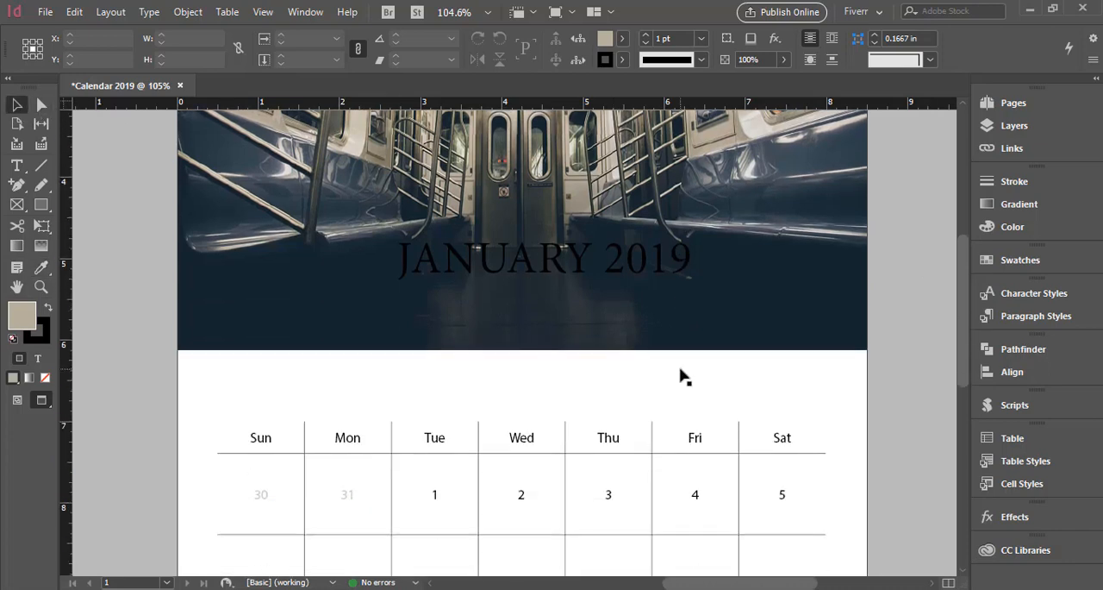
{"action": "left_click", "coordinate": [506, 442]}
{"action": "double_click", "coordinate": [506, 443]}
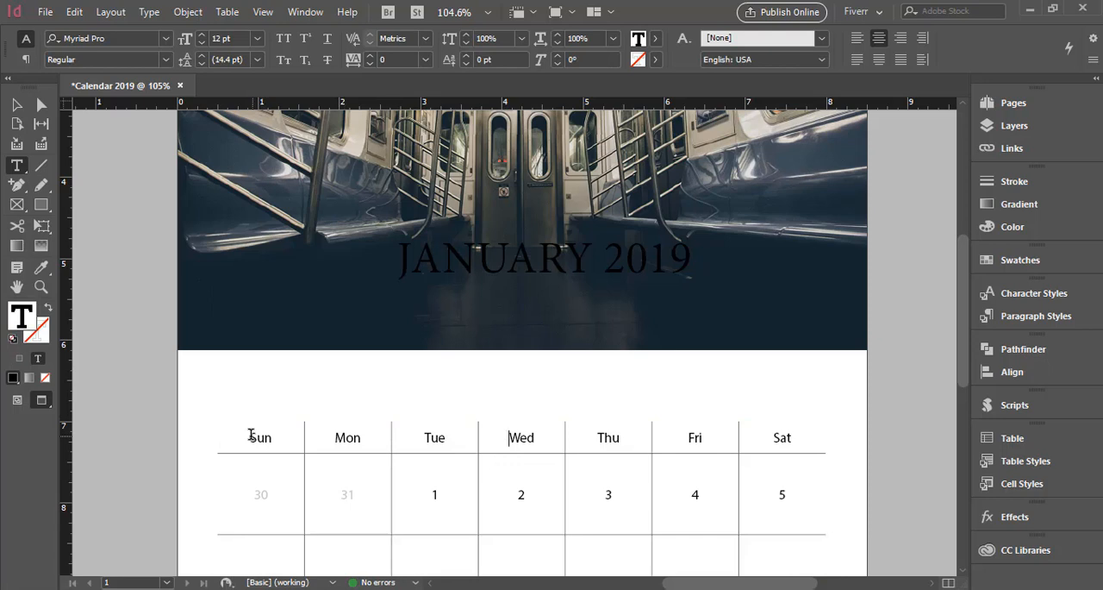
{"action": "left_click", "coordinate": [213, 437]}
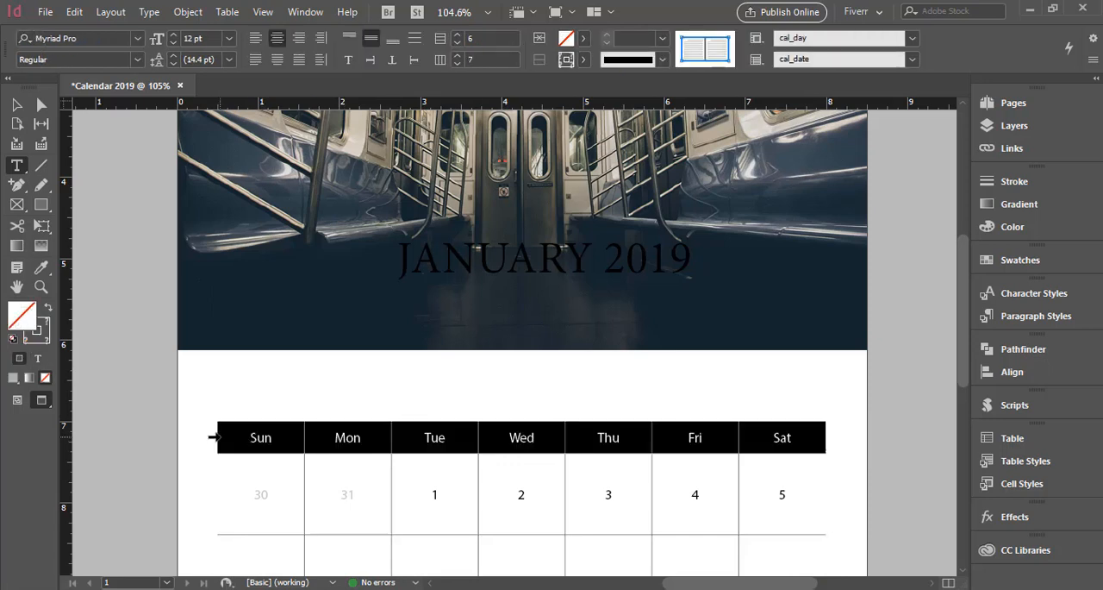
{"action": "left_click", "coordinate": [584, 39]}
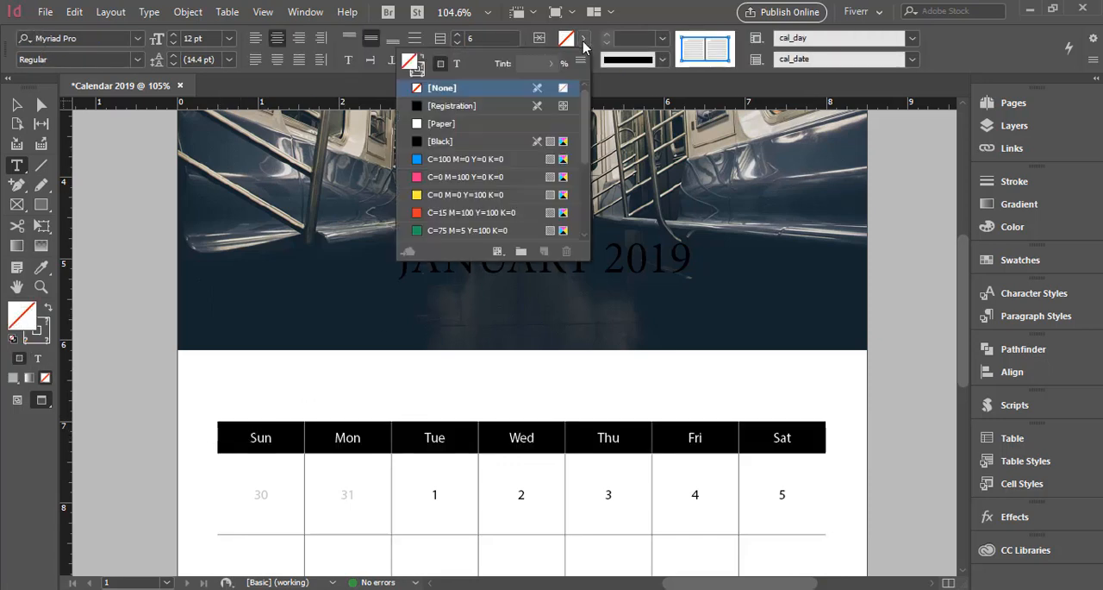
{"action": "scroll", "coordinate": [498, 179], "scroll_direction": "down", "scroll_amount": 3}
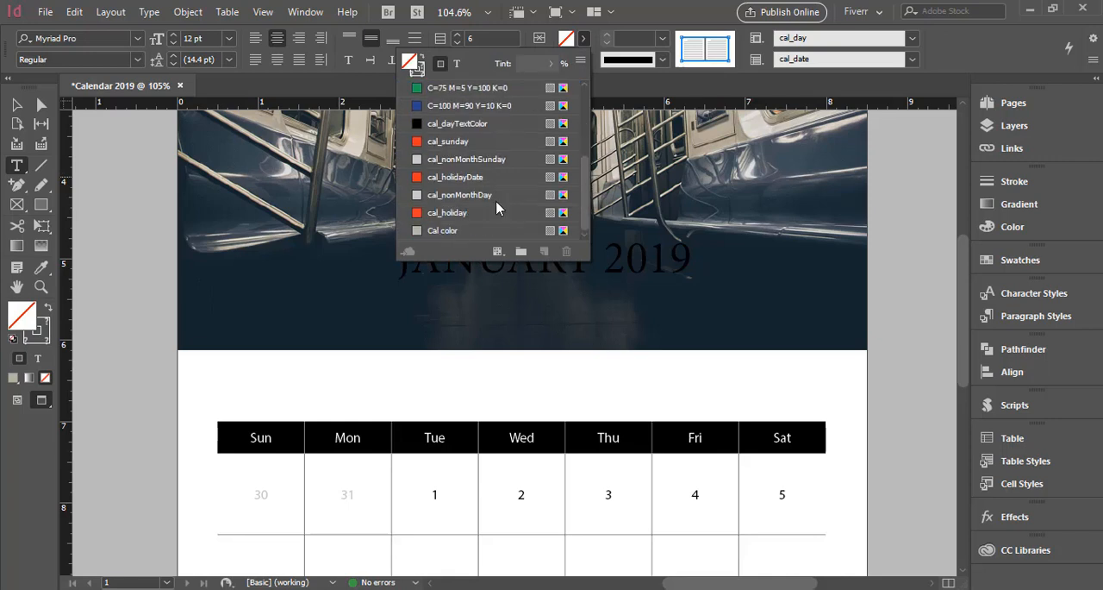
{"action": "left_click", "coordinate": [481, 231]}
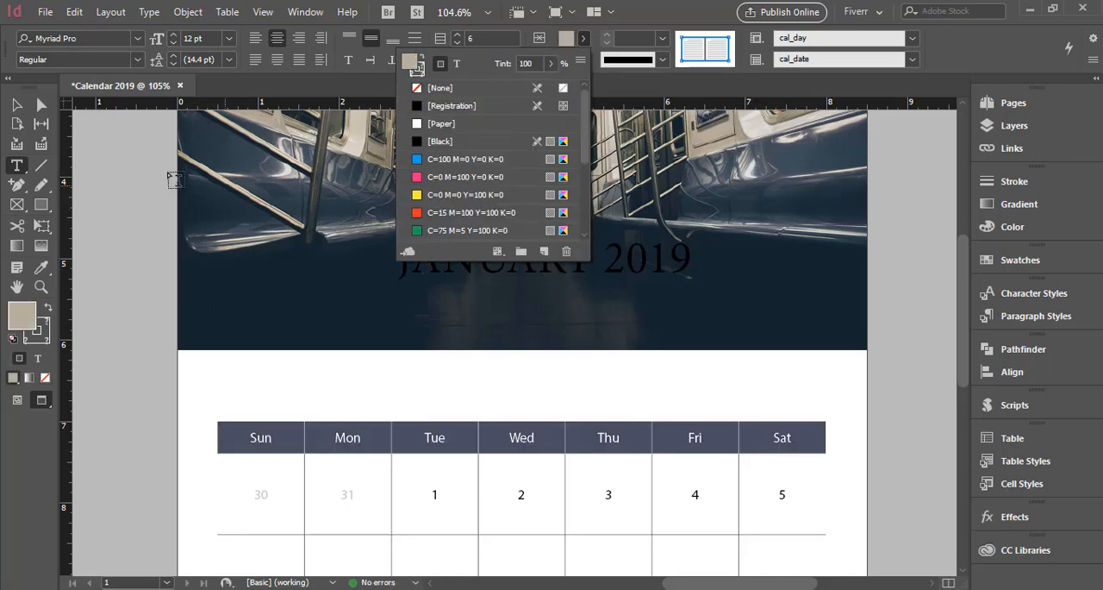
{"action": "left_click", "coordinate": [24, 110]}
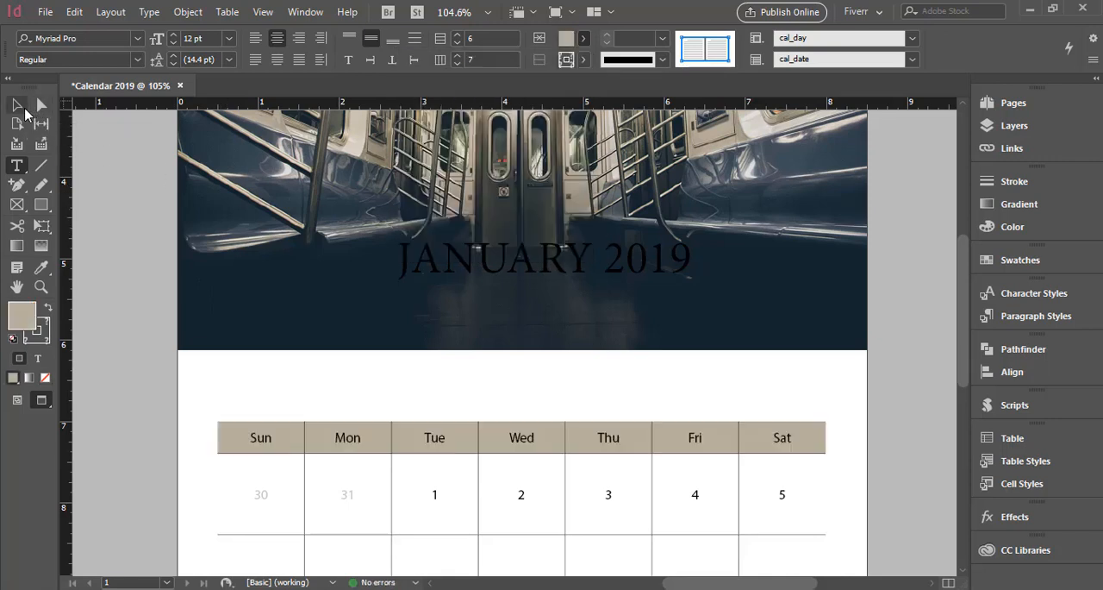
{"action": "left_click", "coordinate": [883, 424]}
Edit the cal_day paragraph style of the weekday header row so its character color is [Paper].
{"action": "scroll", "coordinate": [889, 417], "scroll_direction": "down", "scroll_amount": 2}
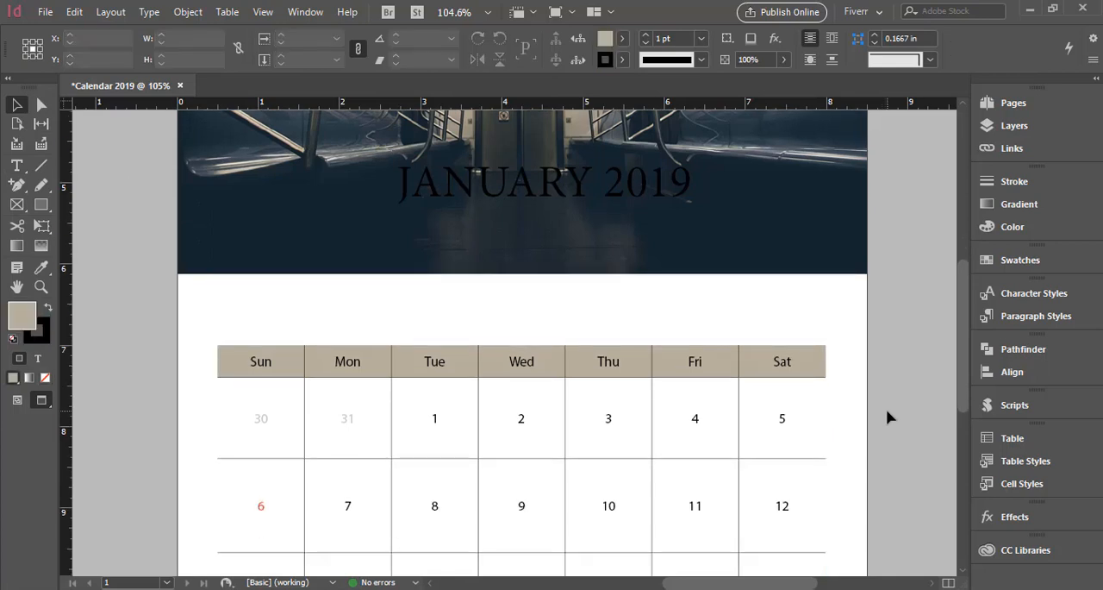
{"action": "double_click", "coordinate": [359, 378]}
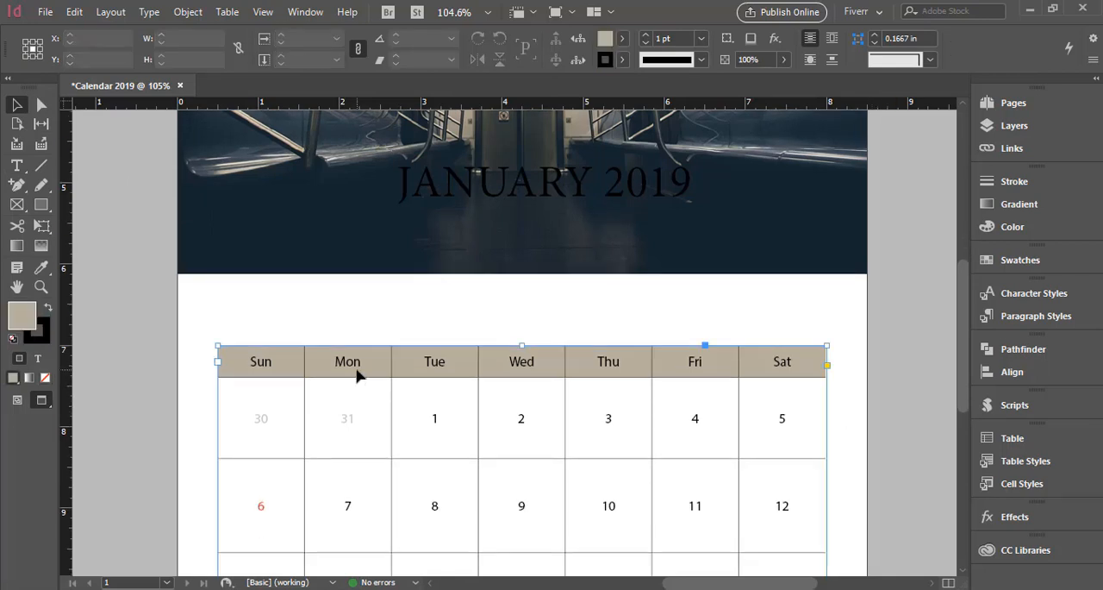
{"action": "left_click", "coordinate": [210, 366]}
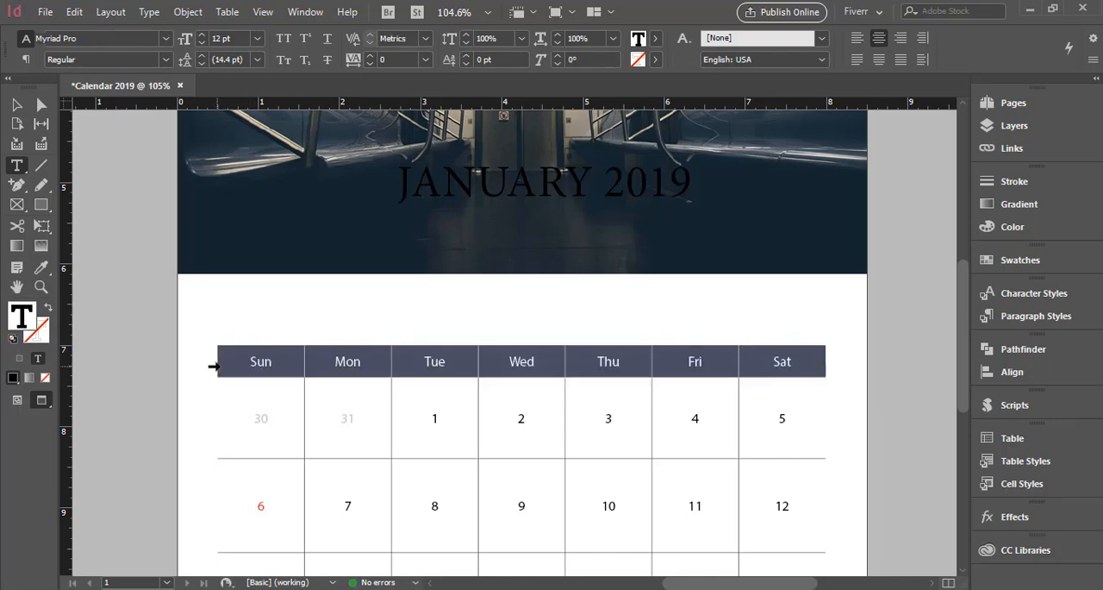
{"action": "left_click", "coordinate": [1021, 319]}
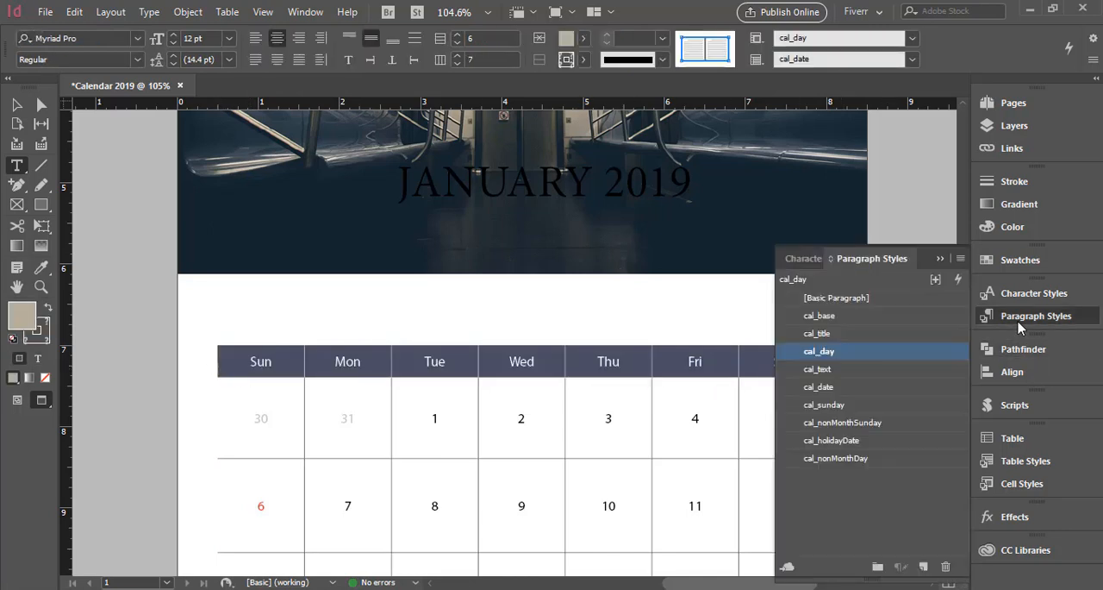
{"action": "right_click", "coordinate": [841, 357]}
{"action": "left_click", "coordinate": [849, 363]}
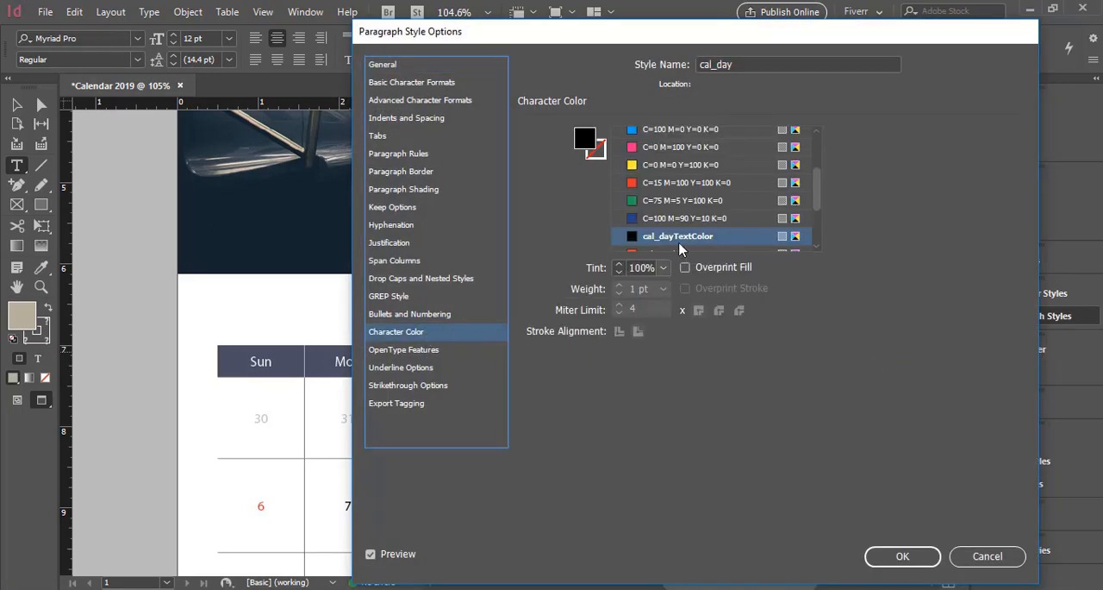
{"action": "scroll", "coordinate": [706, 212], "scroll_direction": "up", "scroll_amount": 2}
{"action": "left_click", "coordinate": [683, 177]}
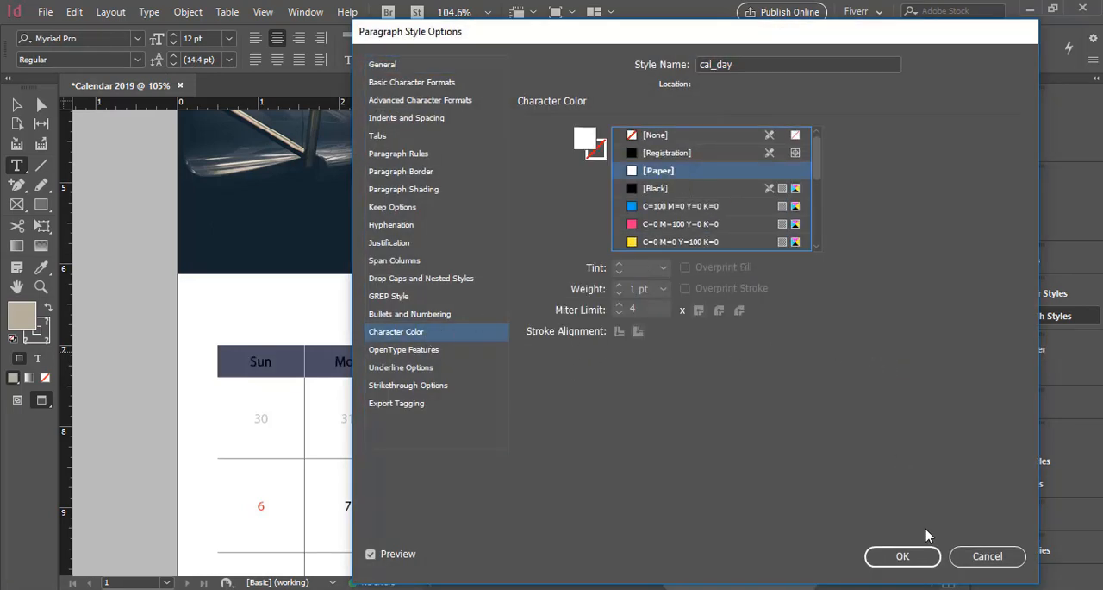
{"action": "left_click", "coordinate": [917, 556]}
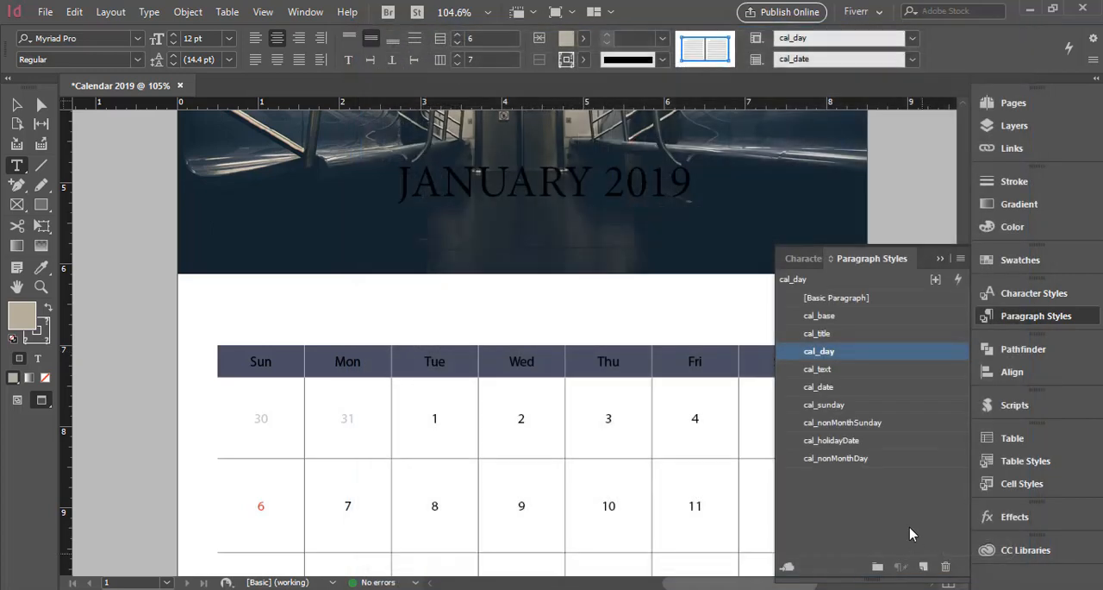
{"action": "left_click", "coordinate": [940, 258]}
{"action": "left_click", "coordinate": [18, 105]}
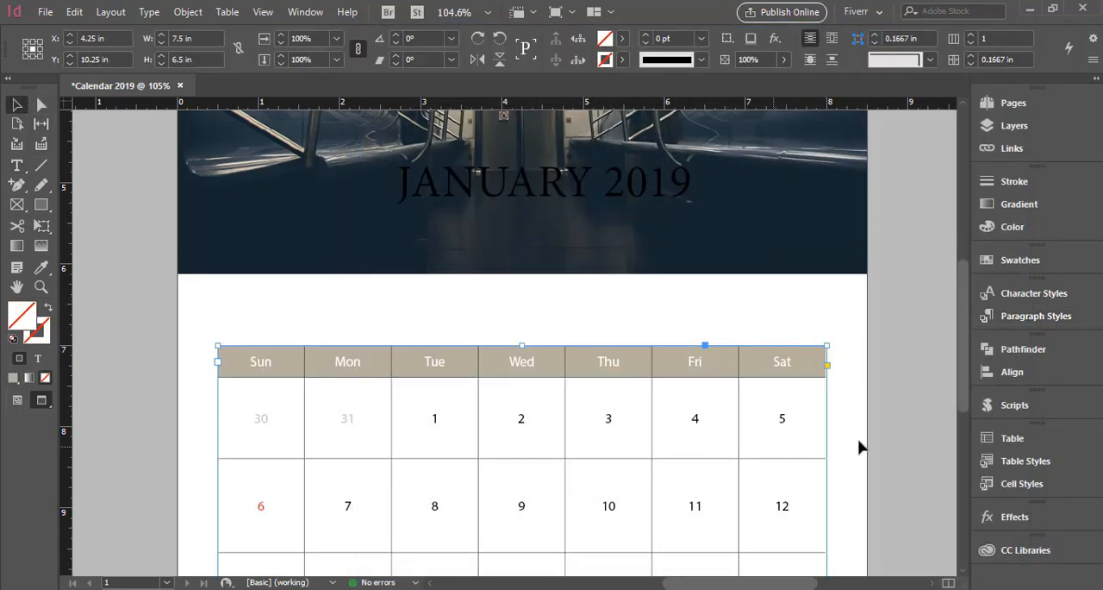
{"action": "left_click", "coordinate": [897, 426]}
Draw a beige rectangle about 3.24 in wide and 1.21 in high over the photo's lower edge, ending at the table's right edge.
{"action": "scroll", "coordinate": [896, 429], "scroll_direction": "up", "scroll_amount": 1}
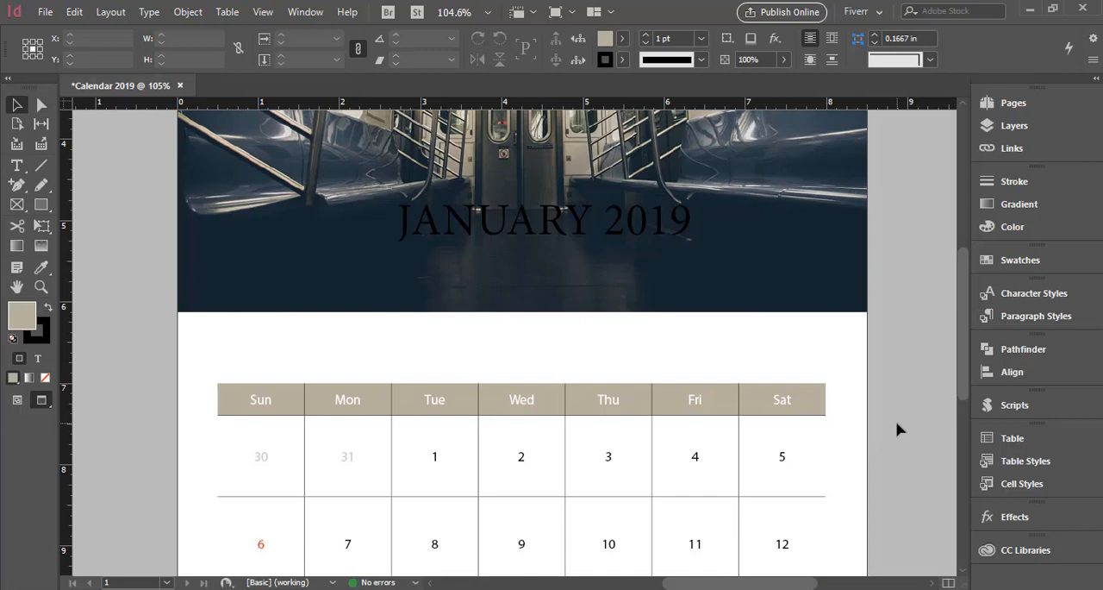
{"action": "left_click", "coordinate": [41, 204]}
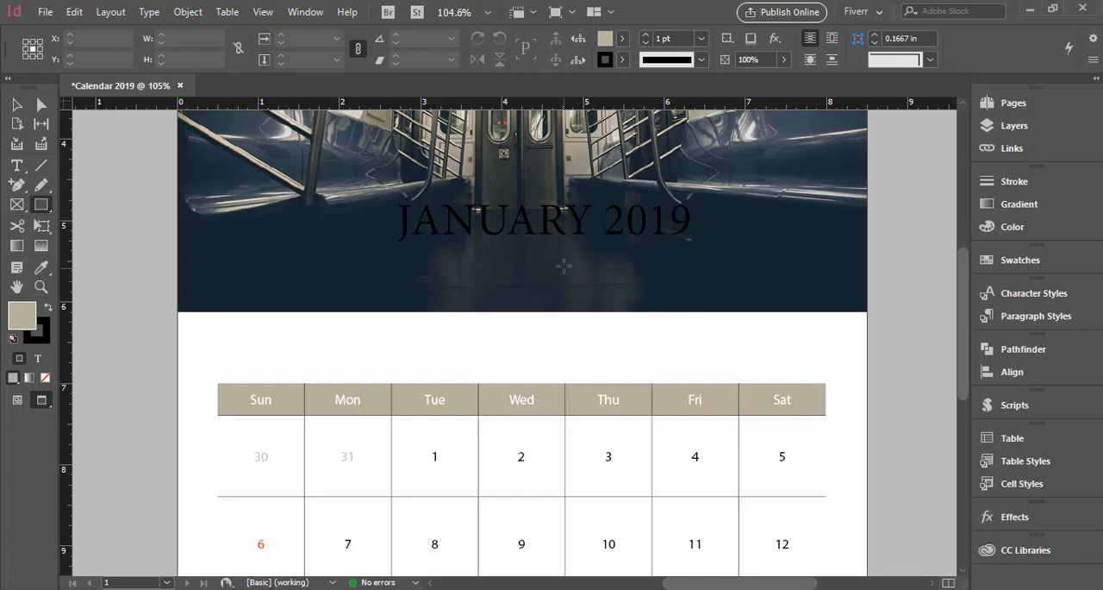
{"action": "left_click_drag", "start_coordinate": [563, 264], "coordinate": [826, 363]}
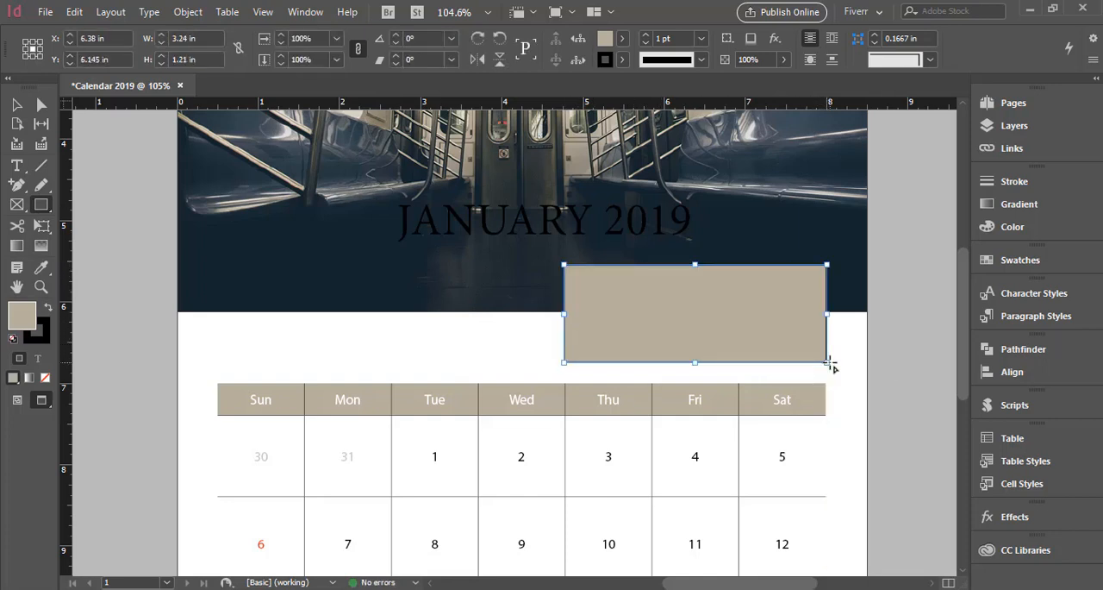
{"action": "scroll", "coordinate": [832, 366], "scroll_direction": "up", "scroll_amount": 1}
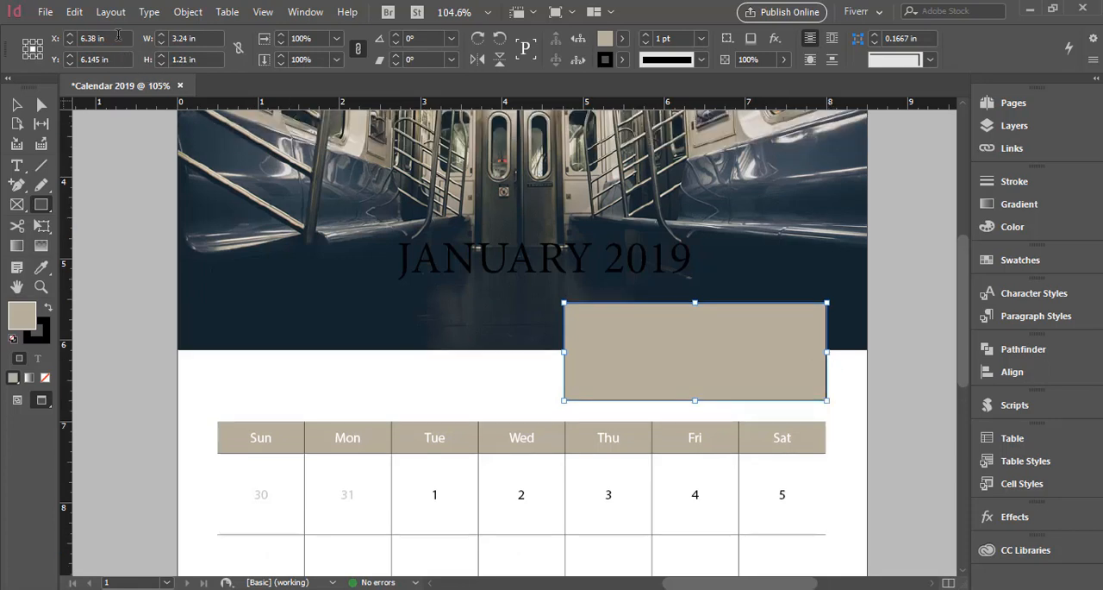
Give the beige rectangle Bevel corners of 0.1667 in at its top-left and bottom-right only.
{"action": "left_click", "coordinate": [188, 12]}
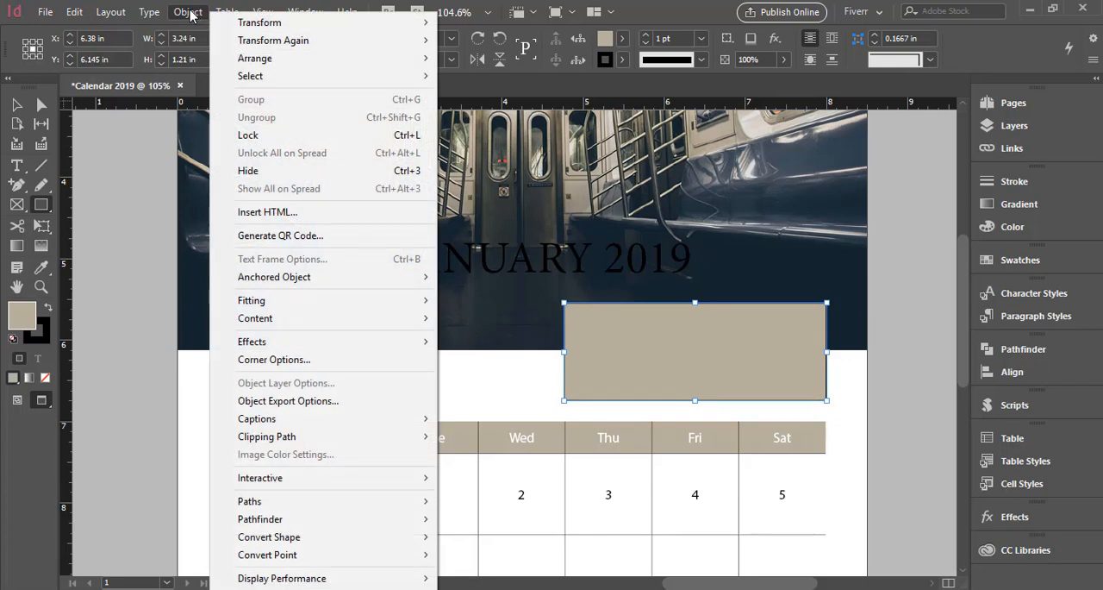
{"action": "left_click", "coordinate": [308, 359]}
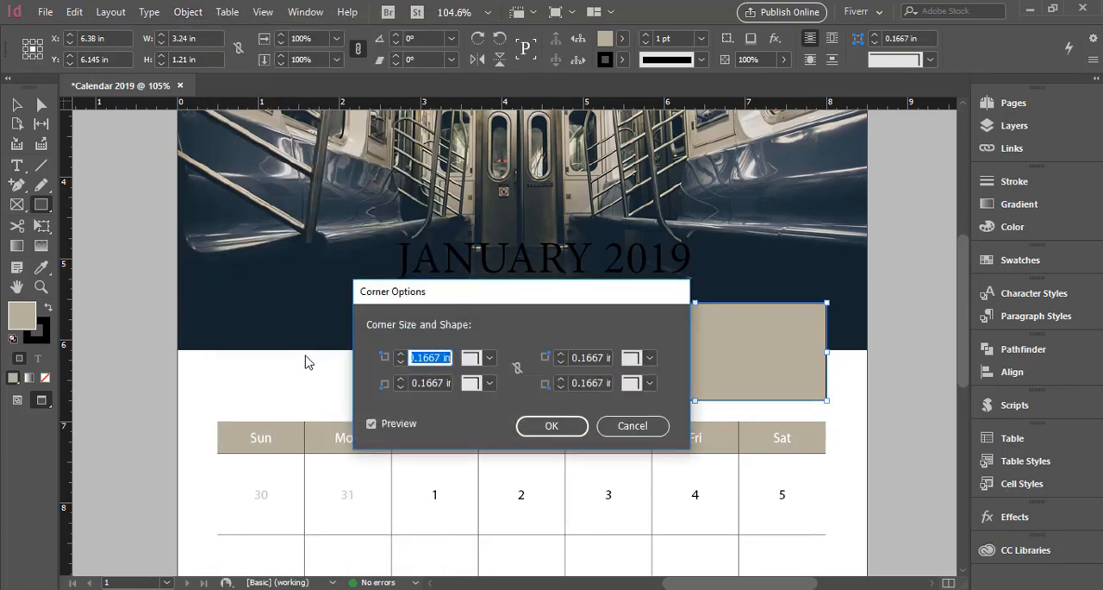
{"action": "left_click", "coordinate": [490, 357]}
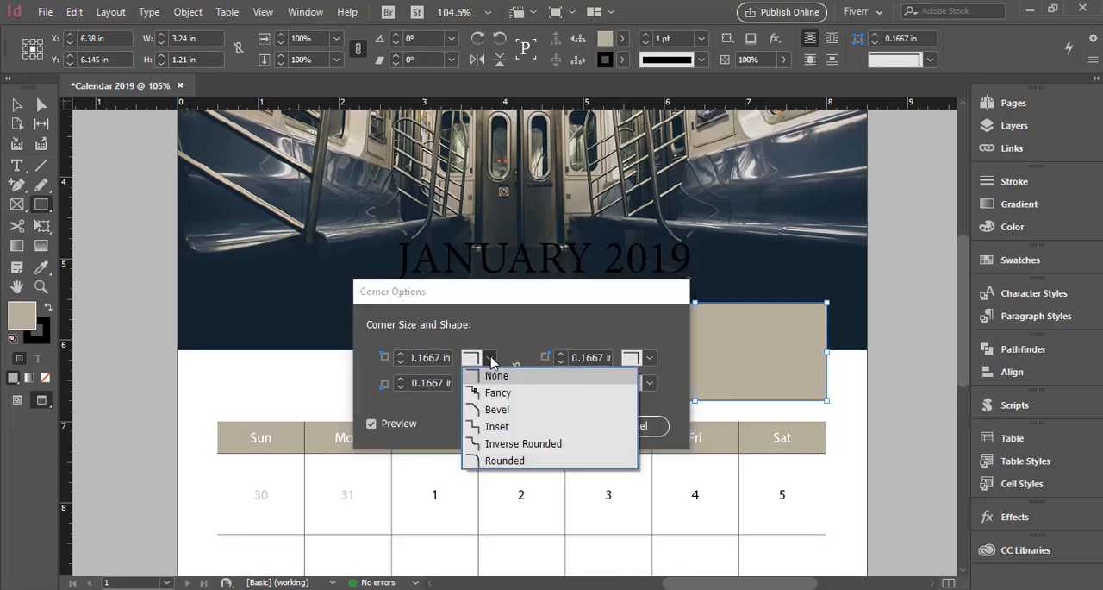
{"action": "left_click", "coordinate": [497, 410]}
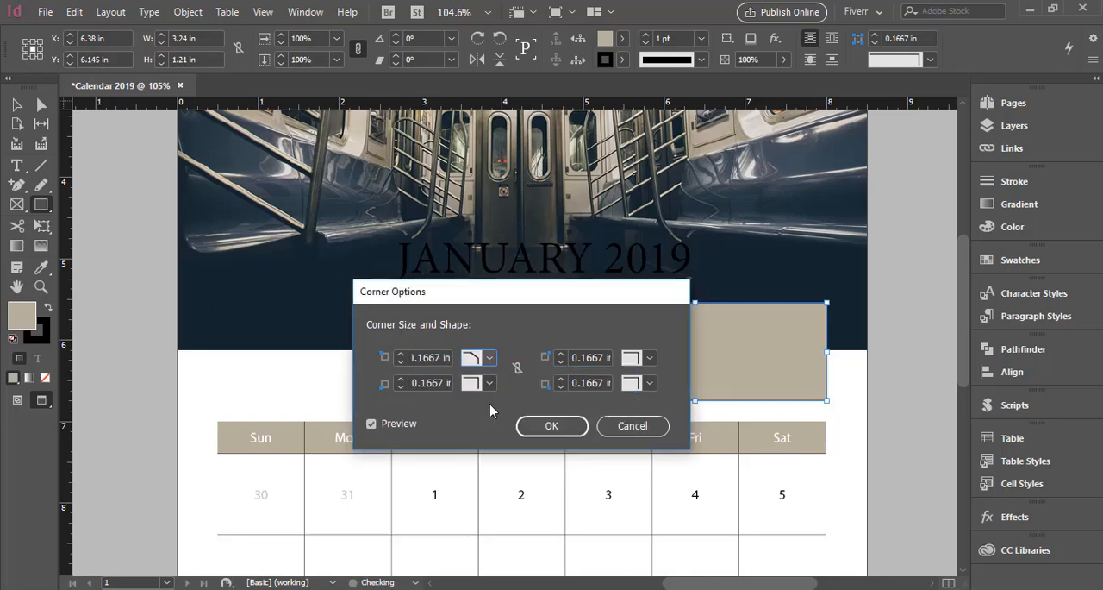
{"action": "left_click", "coordinate": [652, 383]}
{"action": "left_click", "coordinate": [653, 435]}
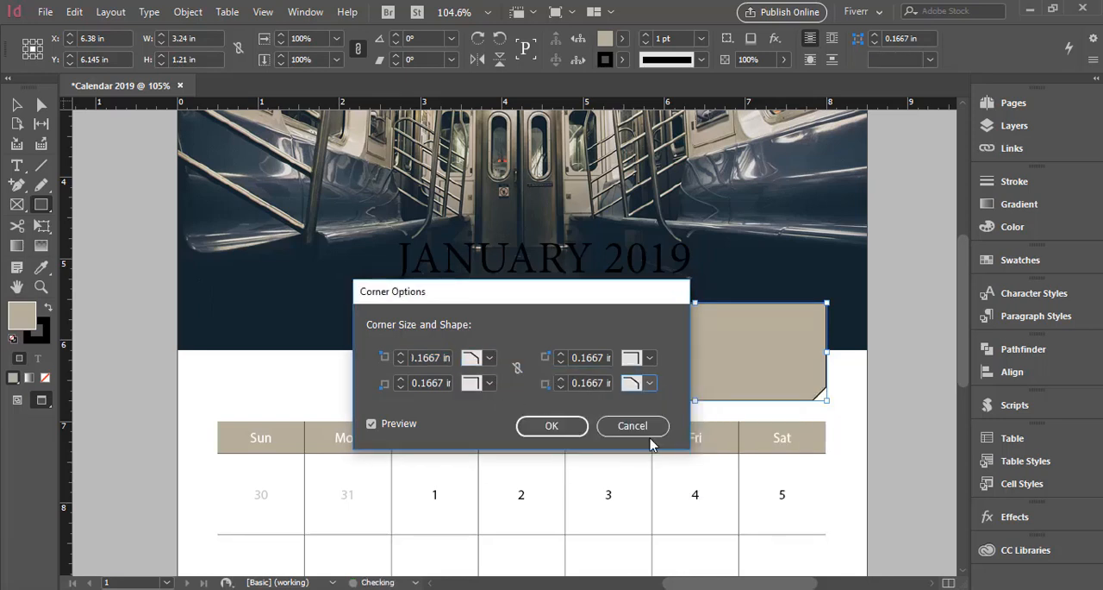
{"action": "left_click", "coordinate": [550, 426]}
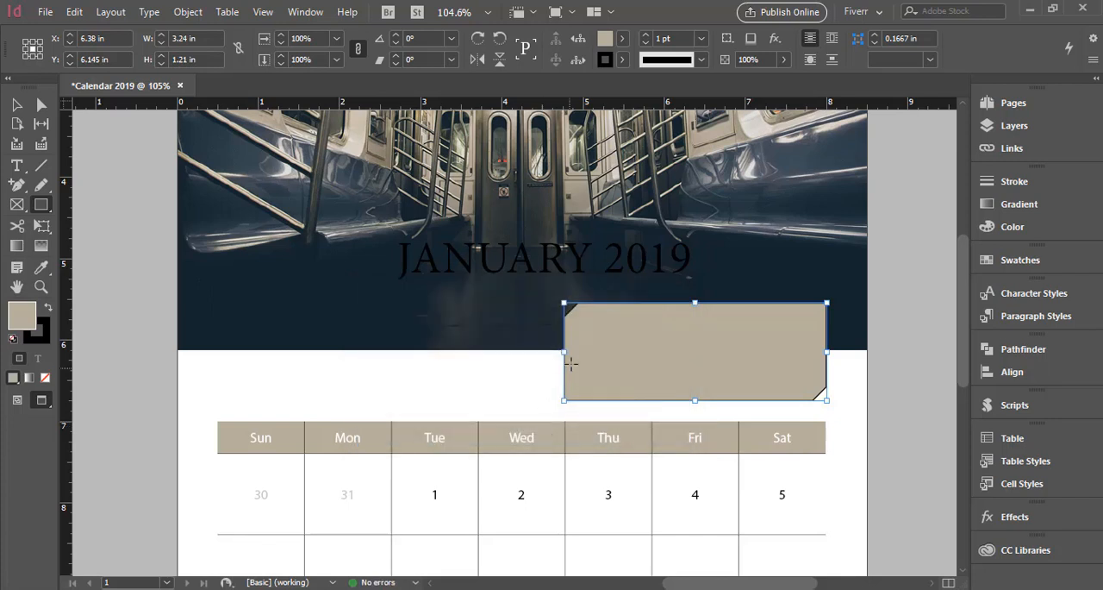
Set the beveled rectangle's stroke color to [Paper] and deselect it.
{"action": "left_click", "coordinate": [625, 60]}
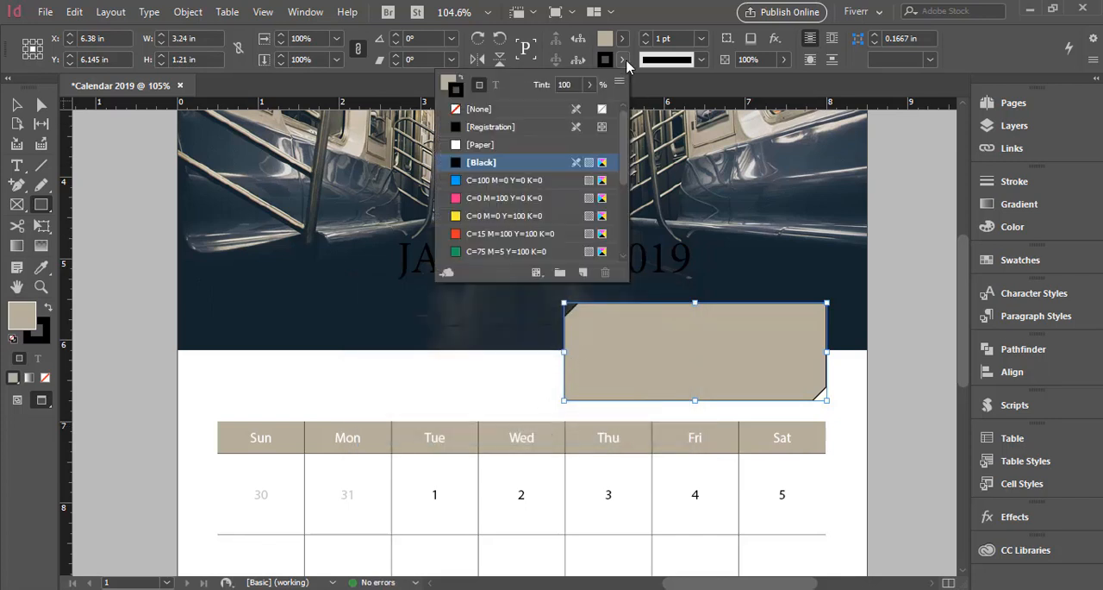
{"action": "left_click", "coordinate": [545, 144]}
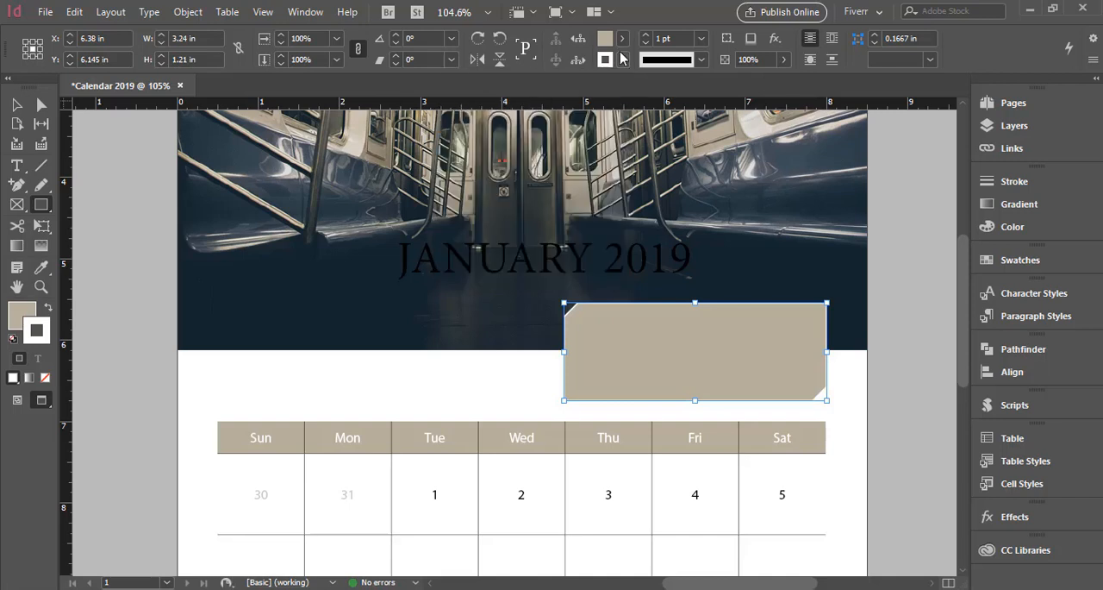
{"action": "left_click", "coordinate": [17, 105]}
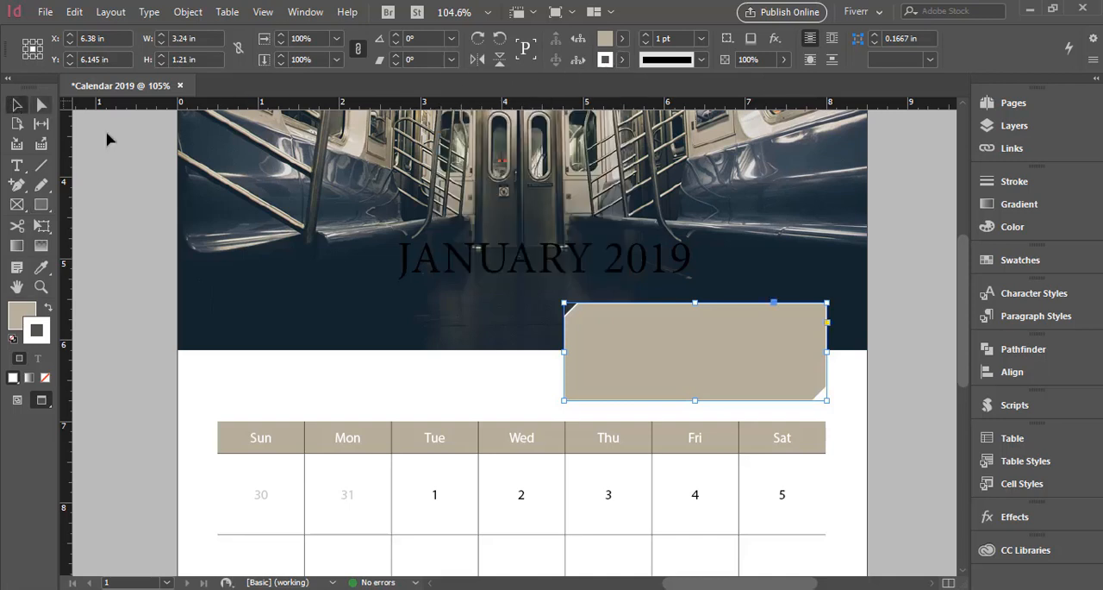
{"action": "left_click", "coordinate": [912, 440]}
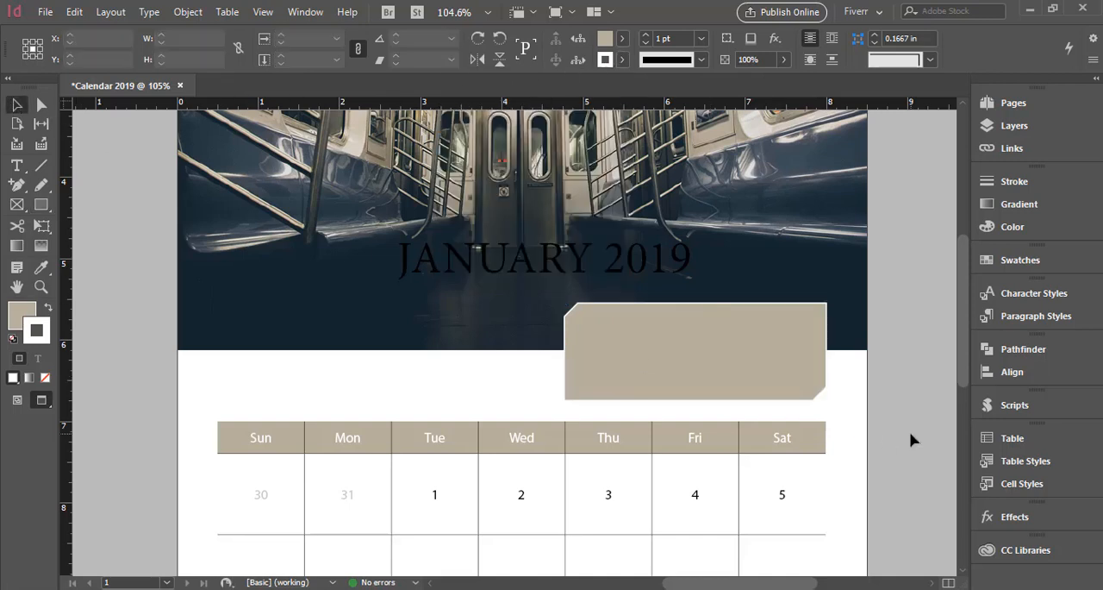
Extend the beveled rectangle upward to a height of about 1.375 in and nudge it down to about Y 6.118 in.
{"action": "left_click", "coordinate": [706, 360]}
{"action": "left_click_drag", "start_coordinate": [695, 303], "coordinate": [696, 289]}
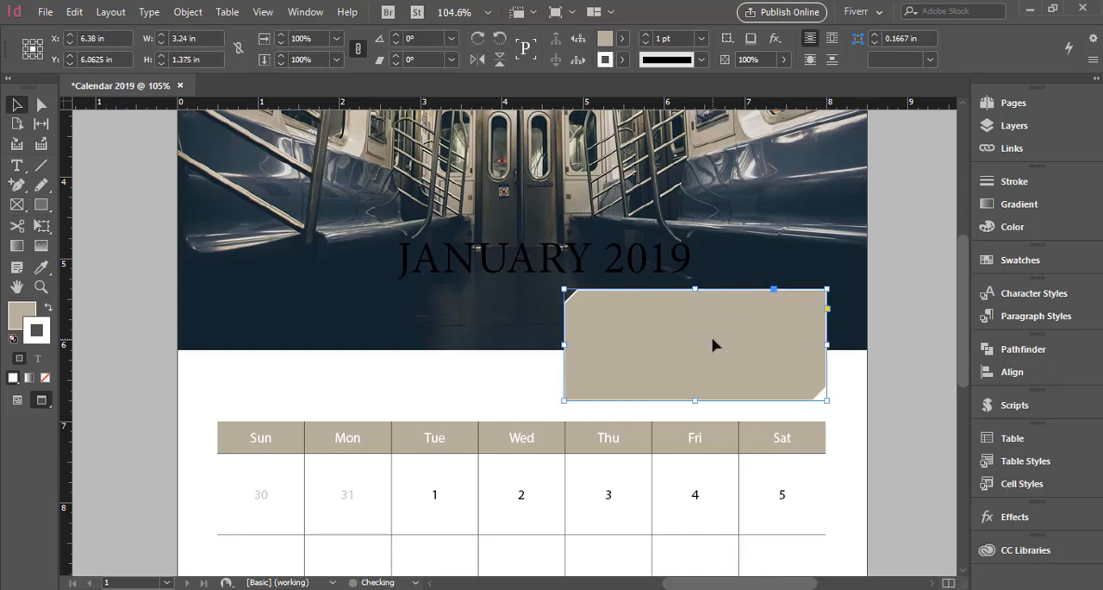
{"action": "key", "text": "Down"}
{"action": "key", "text": "Down"}
{"action": "key", "text": "Down"}
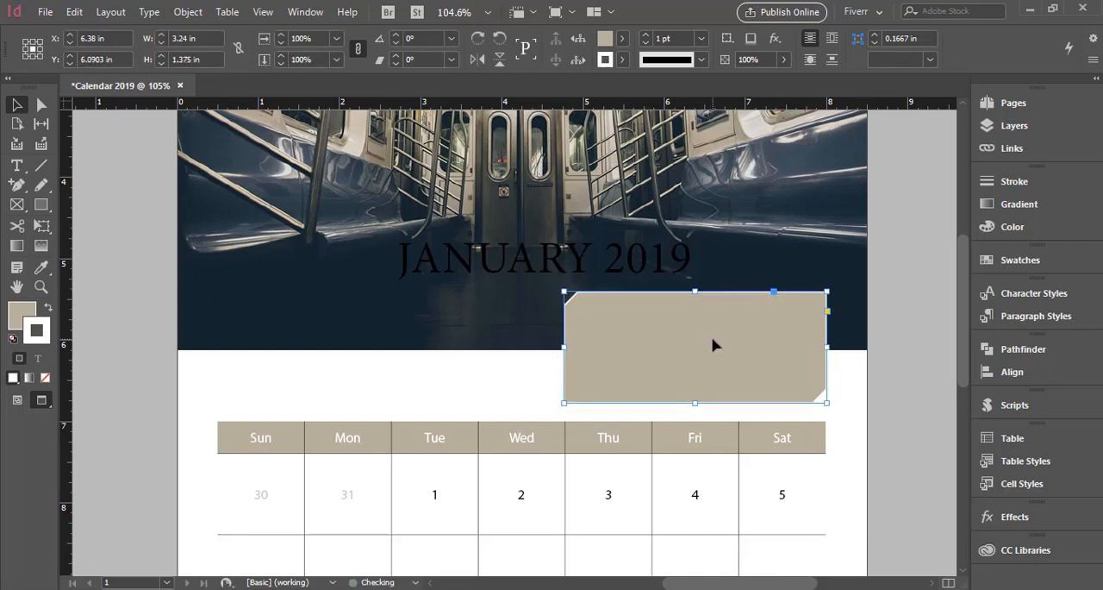
{"action": "key", "text": "Down"}
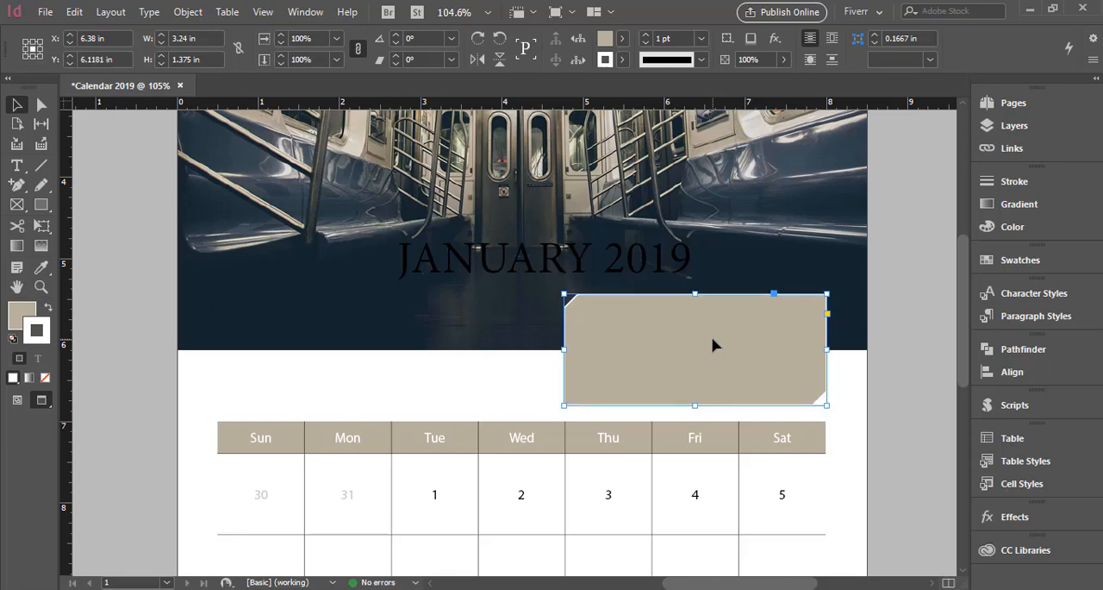
{"action": "left_click", "coordinate": [927, 394]}
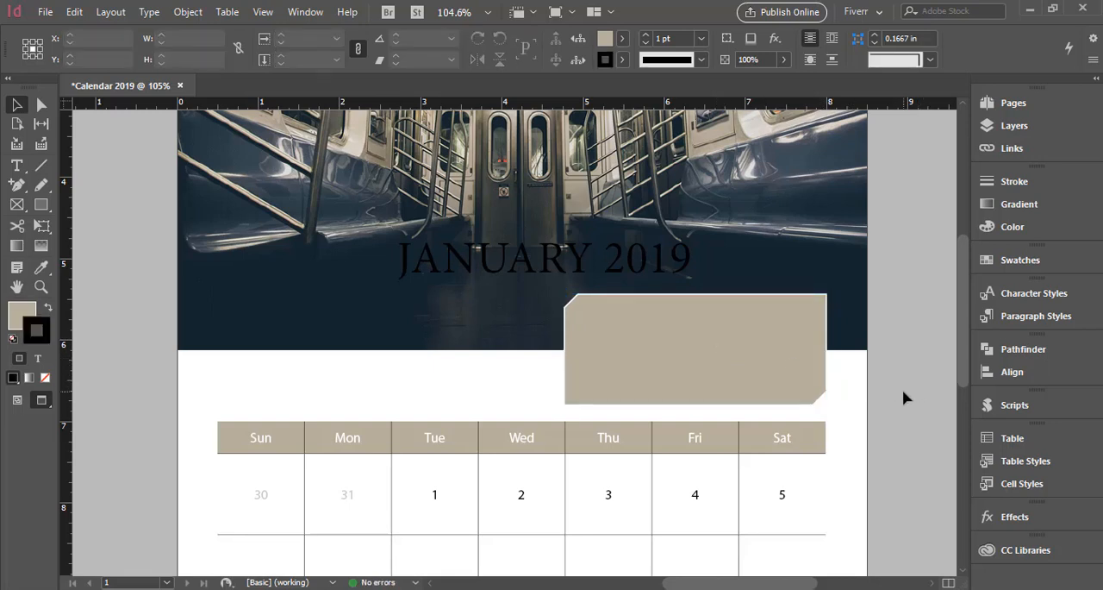
{"action": "left_click", "coordinate": [746, 357]}
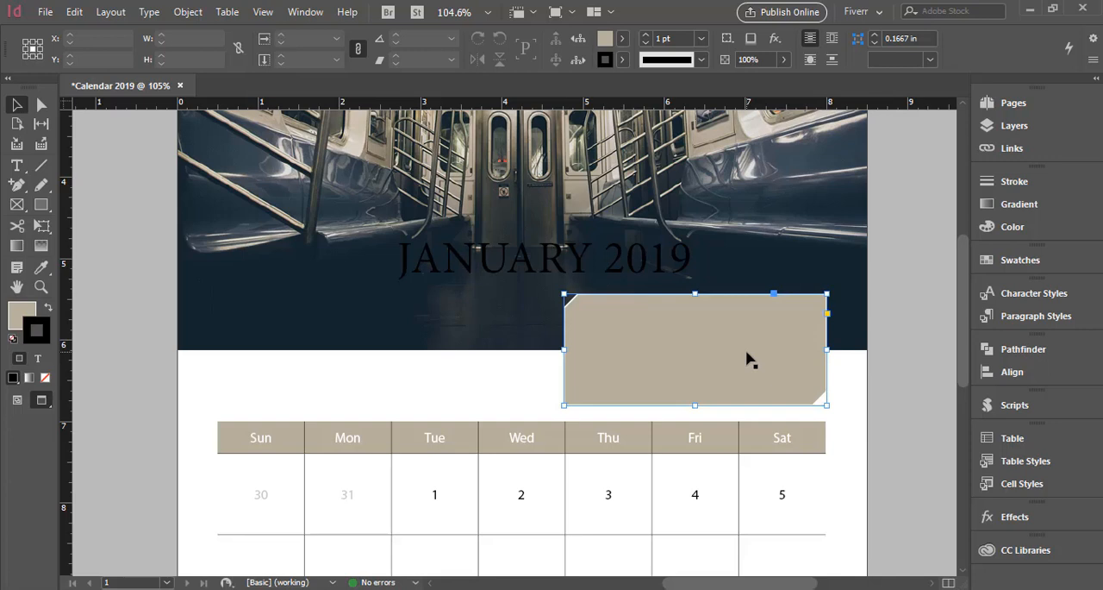
{"action": "left_click", "coordinate": [791, 447], "text": "shift"}
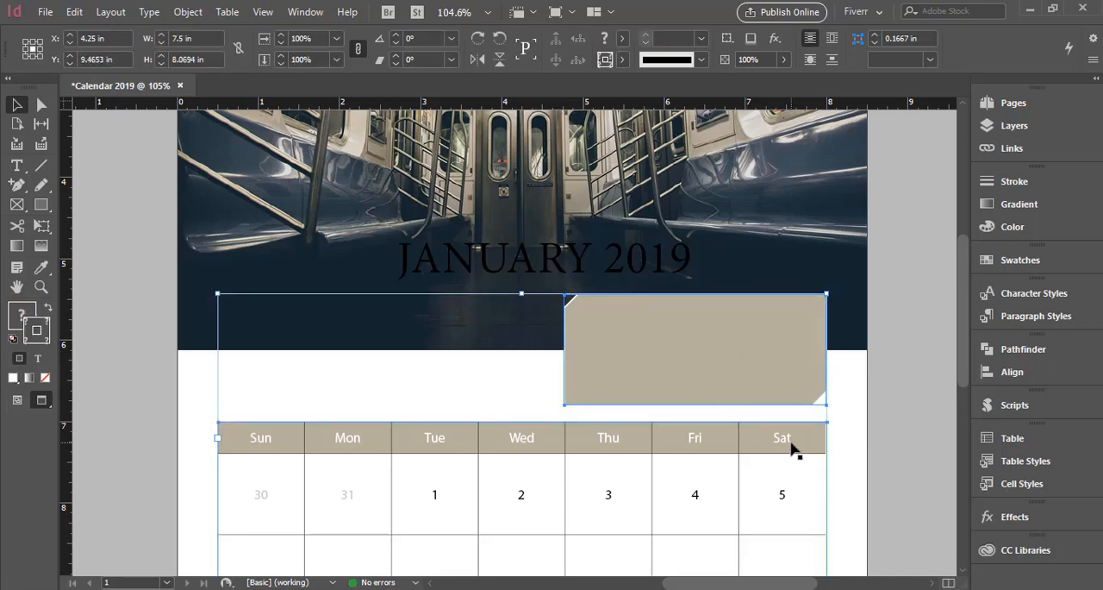
{"action": "left_click", "coordinate": [1012, 372]}
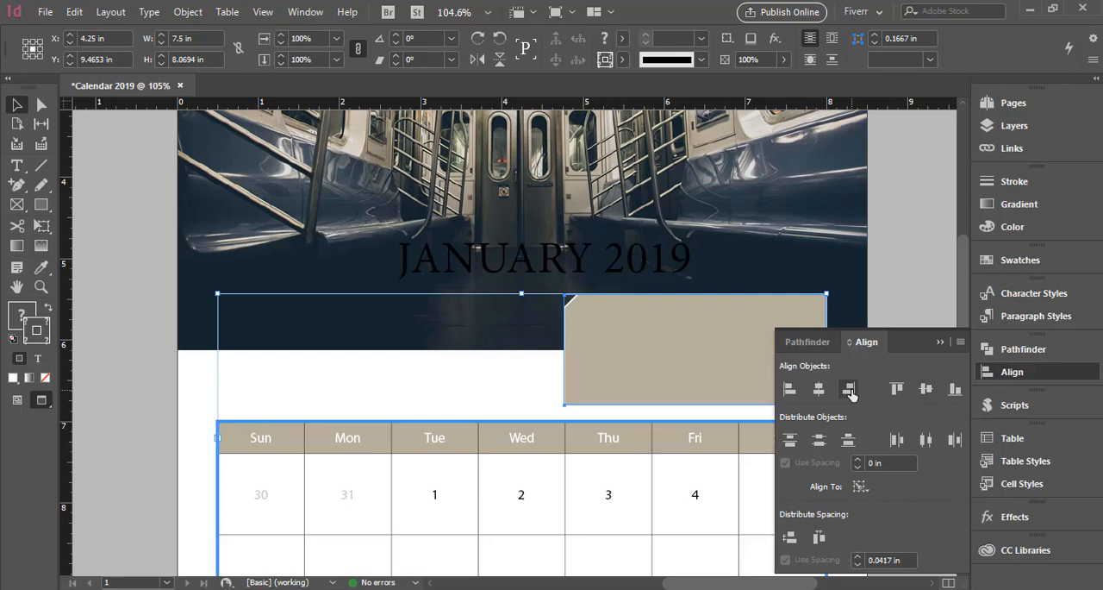
{"action": "left_click", "coordinate": [941, 342]}
{"action": "left_click", "coordinate": [919, 376]}
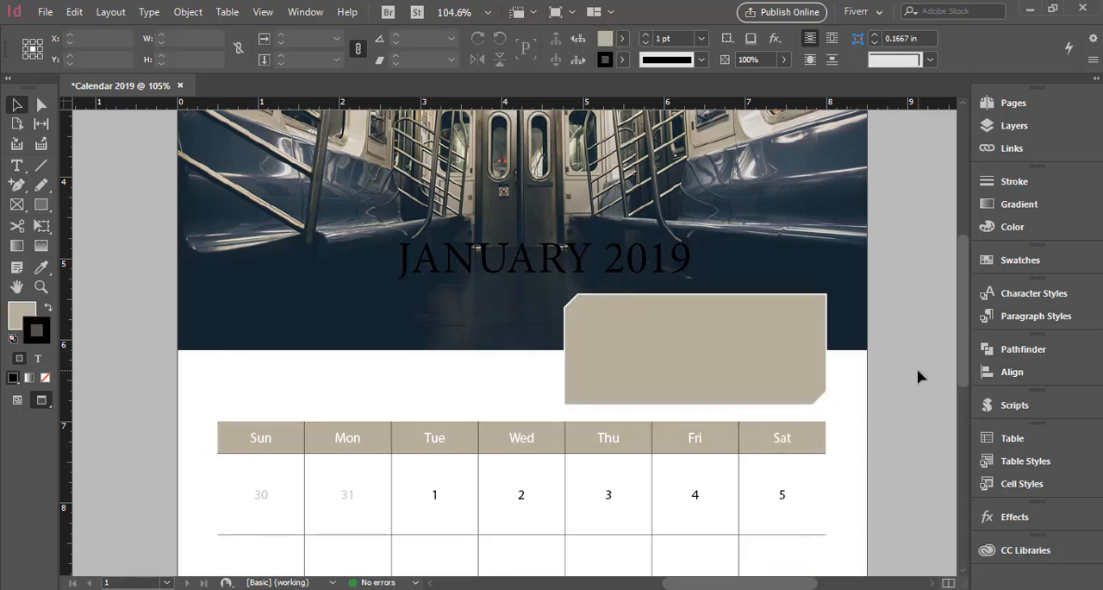
{"action": "scroll", "coordinate": [918, 376], "scroll_direction": "down", "scroll_amount": 2}
{"action": "scroll", "coordinate": [918, 376], "scroll_direction": "up", "scroll_amount": 2}
Cut the word JANUARY out of the JANUARY 2019 title over the photo.
{"action": "left_click", "coordinate": [550, 265]}
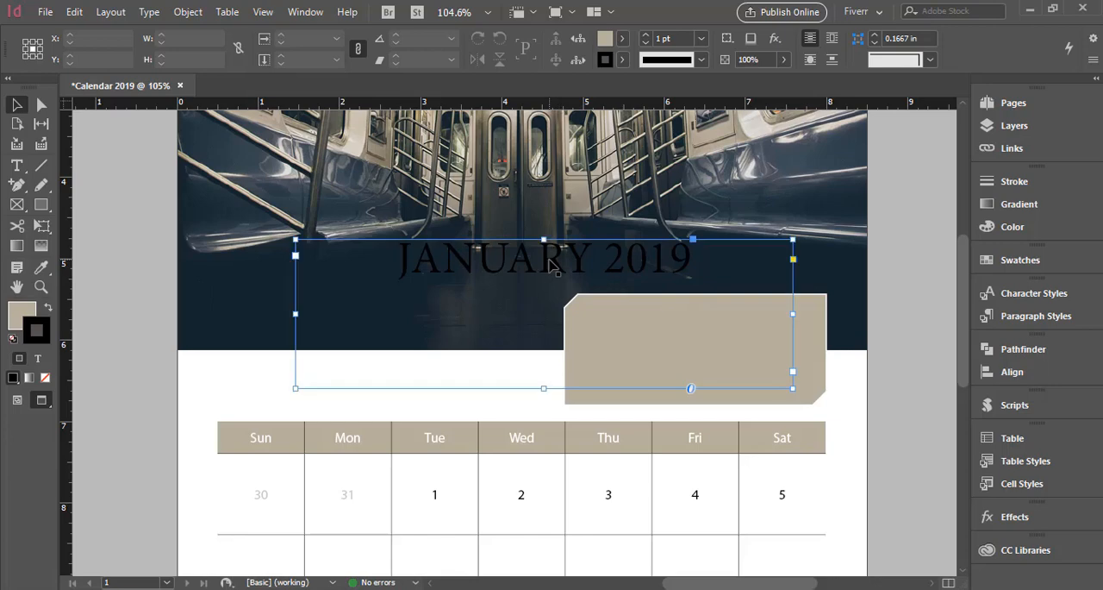
{"action": "double_click", "coordinate": [526, 271]}
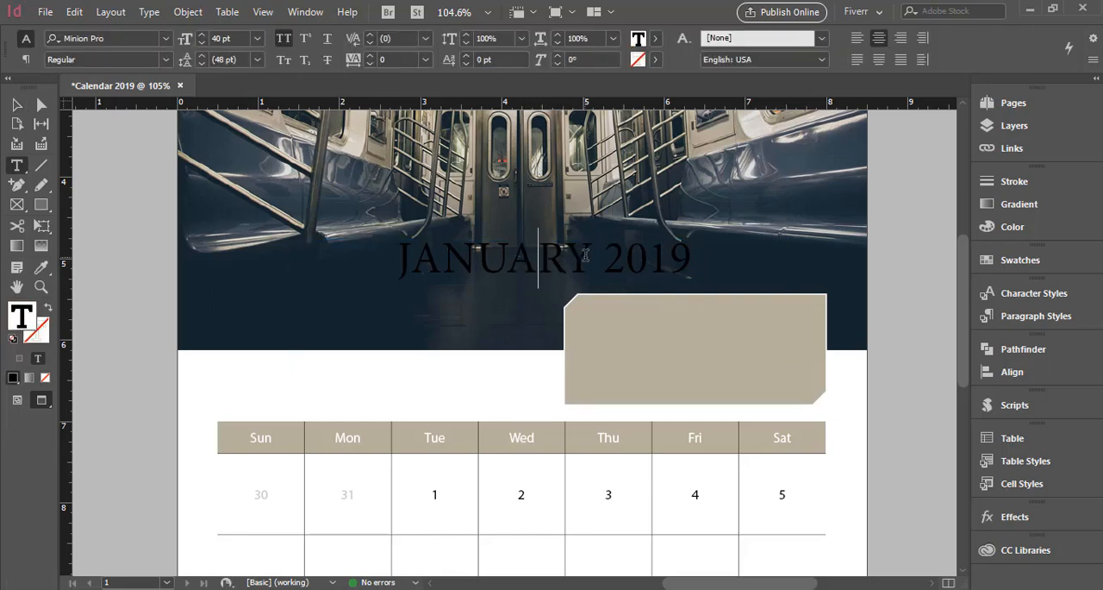
{"action": "left_click_drag", "start_coordinate": [593, 259], "coordinate": [397, 260]}
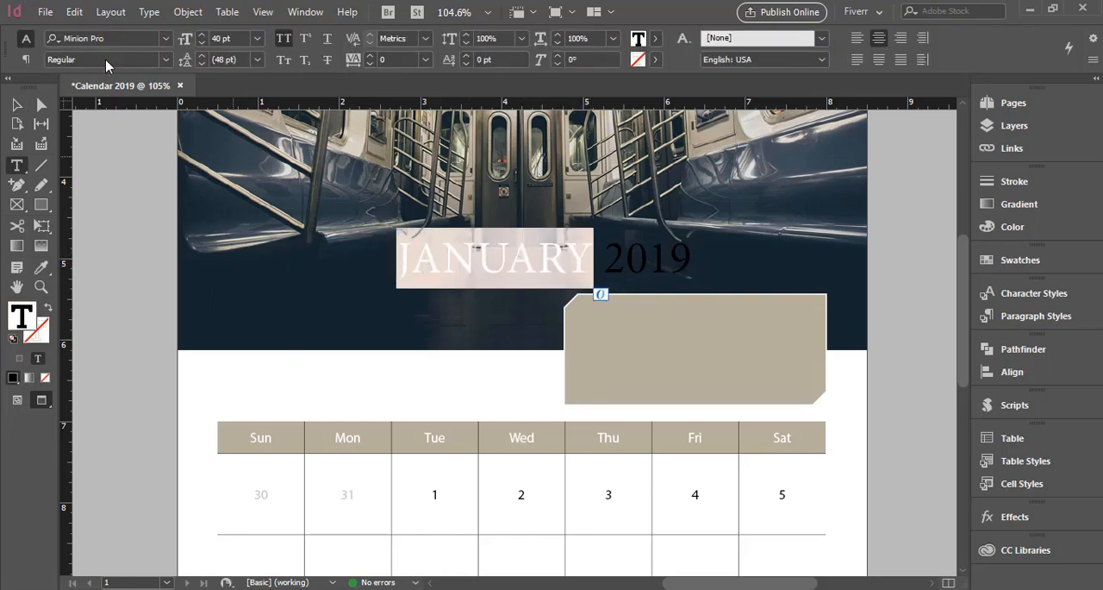
{"action": "left_click", "coordinate": [74, 12]}
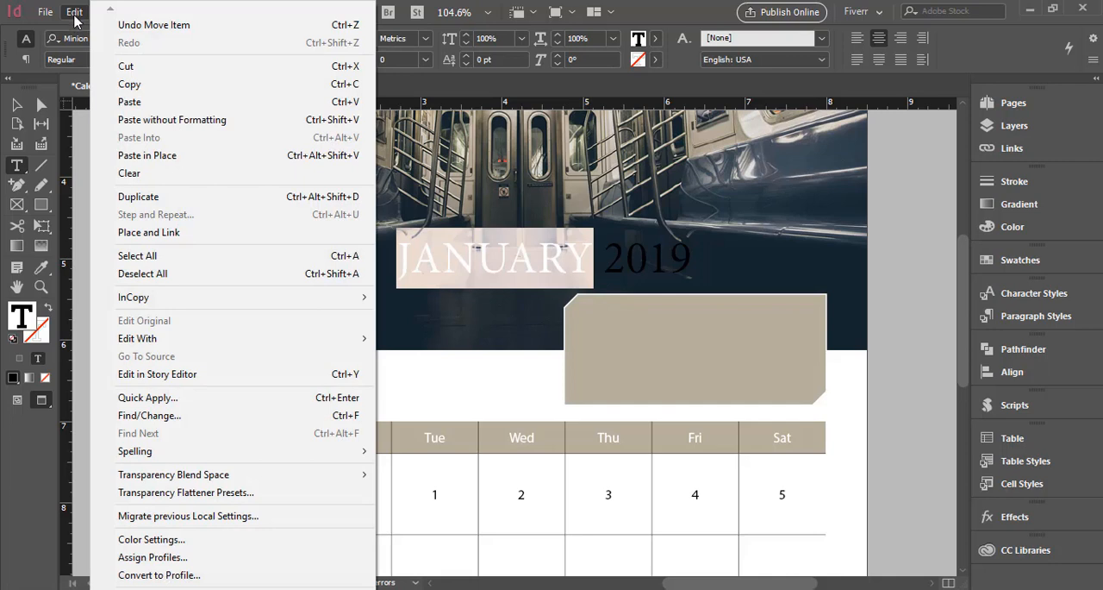
{"action": "left_click", "coordinate": [126, 66]}
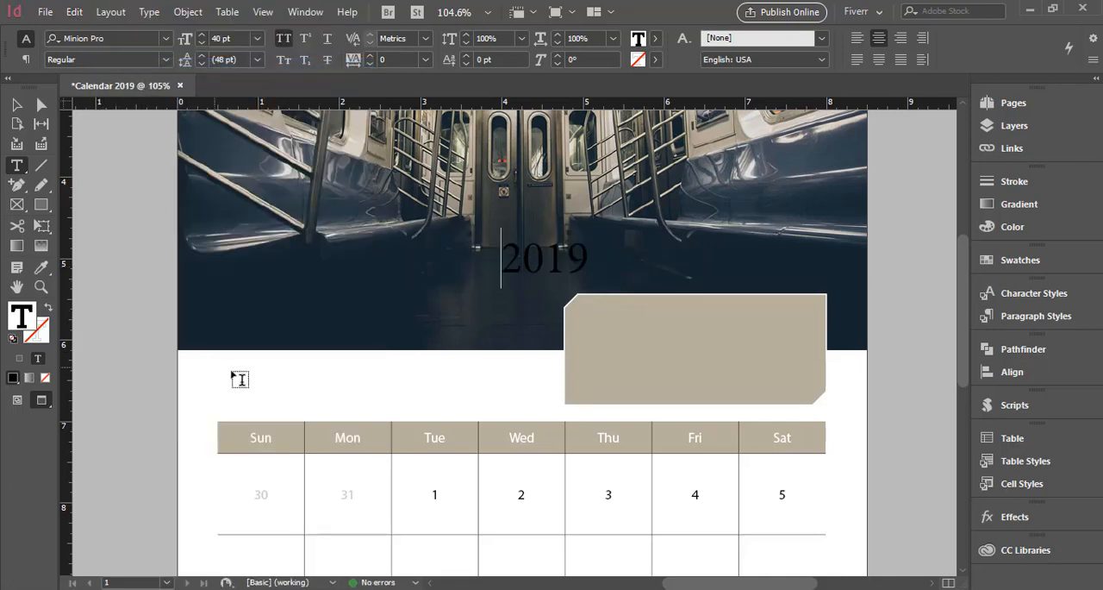
Paste JANUARY into a new text frame about 2.74 in wide and 0.91 in high, and move the frame onto the beveled beige box.
{"action": "left_click_drag", "start_coordinate": [253, 363], "coordinate": [476, 423]}
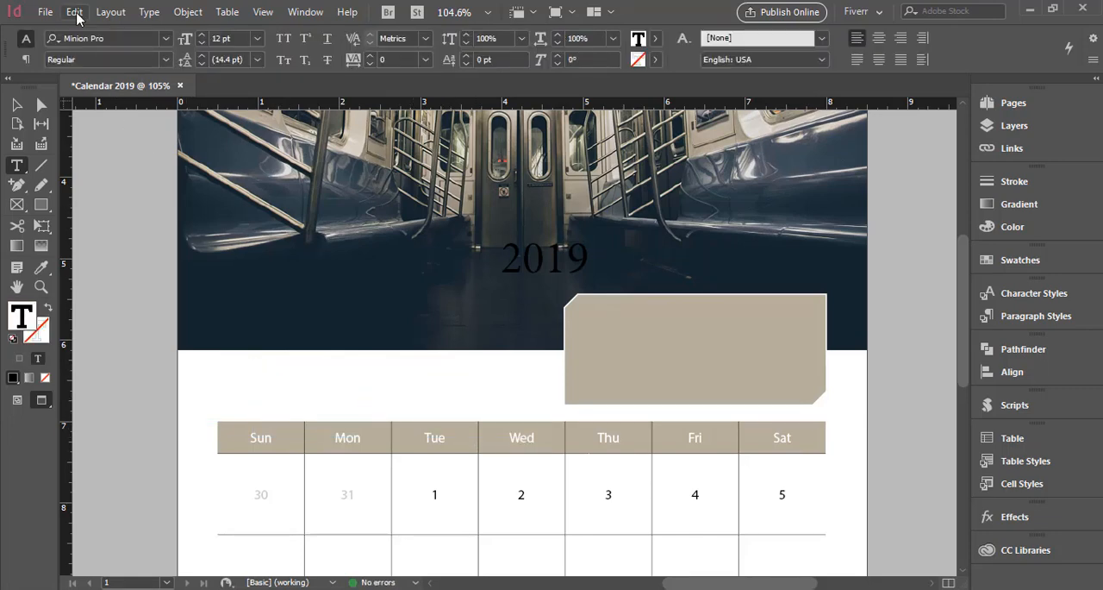
{"action": "left_click", "coordinate": [75, 12]}
{"action": "left_click", "coordinate": [152, 99]}
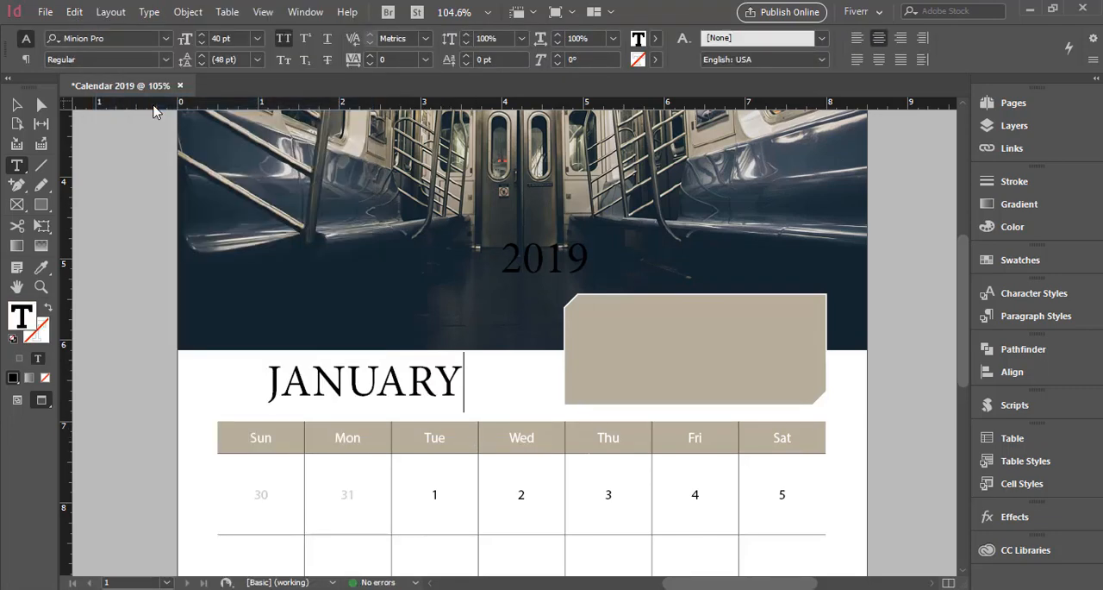
{"action": "left_click", "coordinate": [16, 104]}
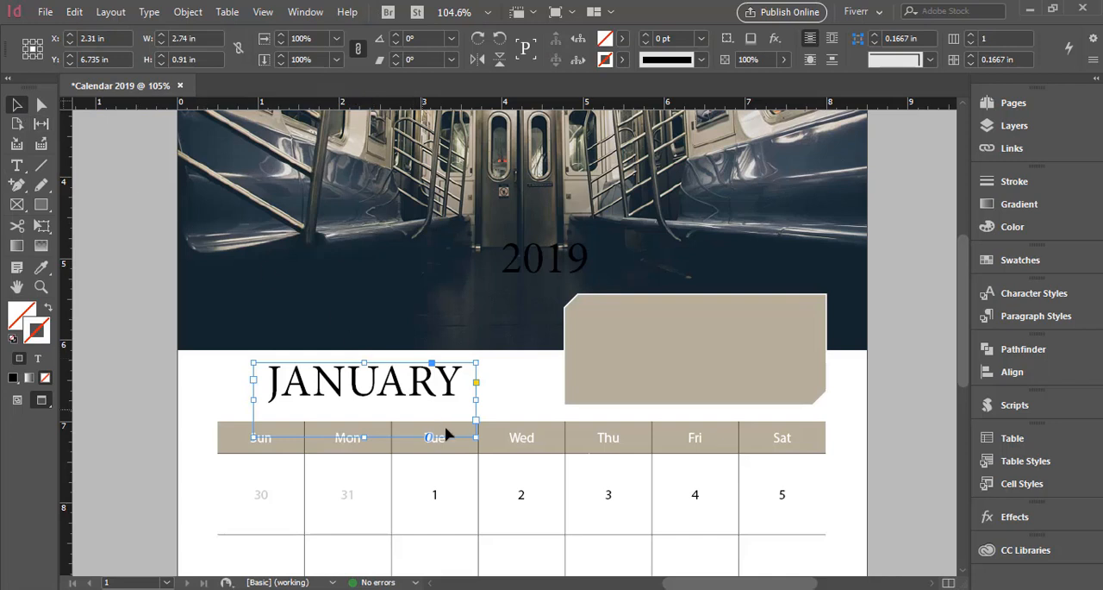
{"action": "left_click_drag", "start_coordinate": [407, 390], "coordinate": [741, 347]}
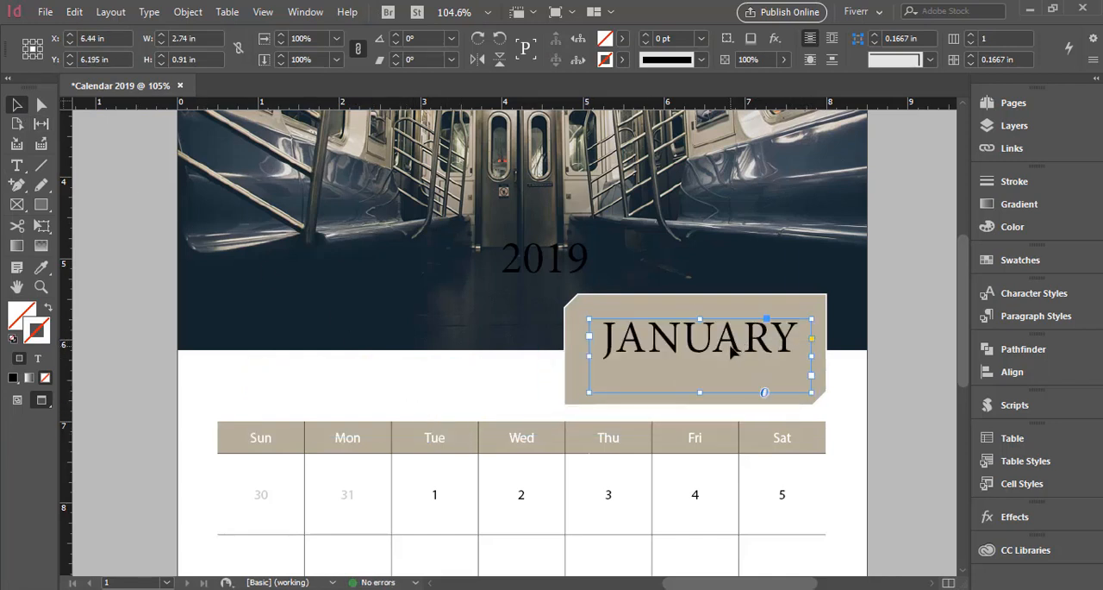
Turn on the underline for the word JANUARY through its Underline Options.
{"action": "double_click", "coordinate": [728, 345]}
{"action": "double_click", "coordinate": [699, 325]}
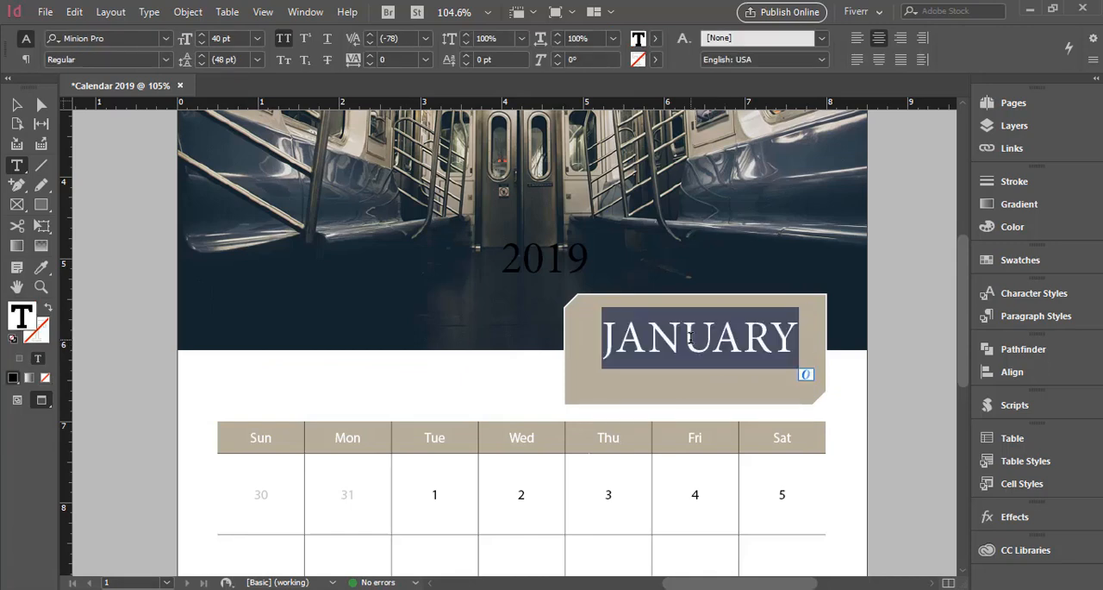
{"action": "left_click", "coordinate": [1093, 60]}
{"action": "left_click", "coordinate": [971, 100]}
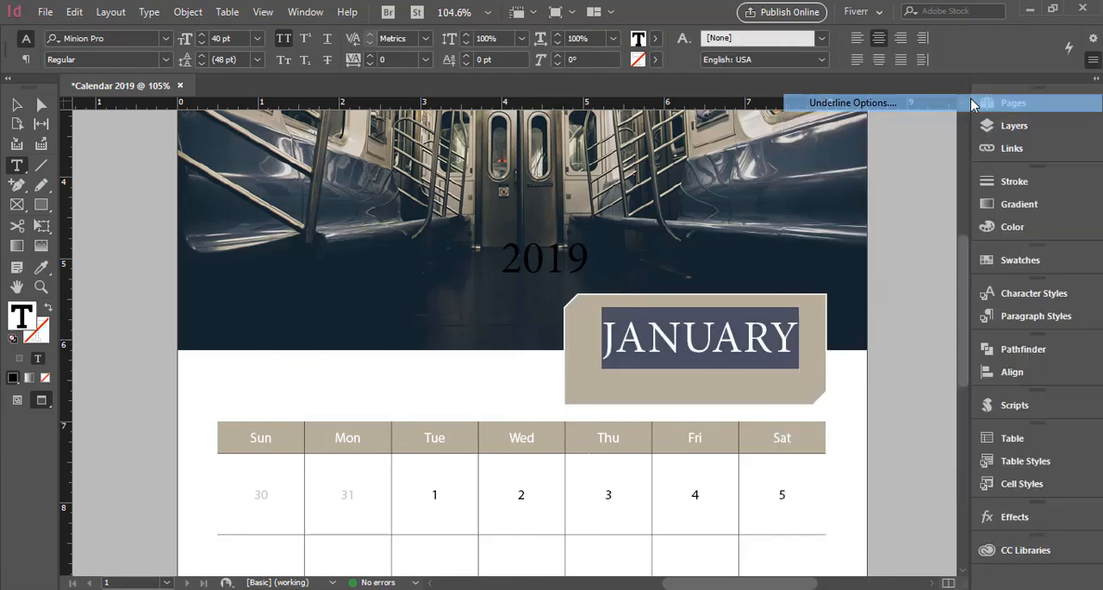
{"action": "left_click_drag", "start_coordinate": [717, 376], "coordinate": [365, 198]}
{"action": "left_click", "coordinate": [119, 245]}
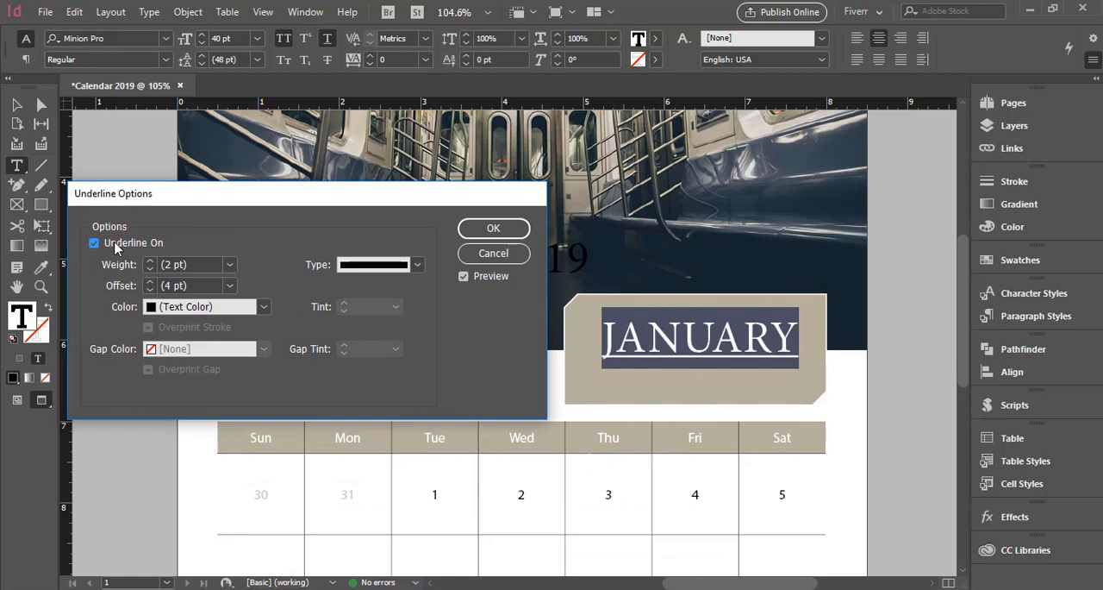
Set the JANUARY underline's weight to 0.5 pt and its offset to 10 pt.
{"action": "left_click", "coordinate": [229, 266]}
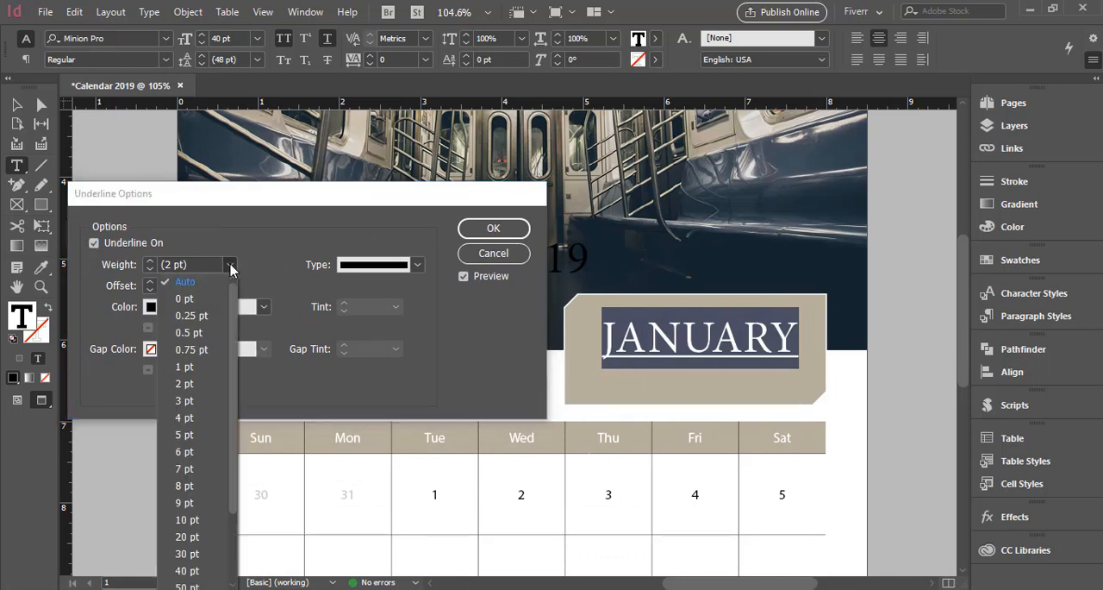
{"action": "left_click", "coordinate": [207, 331]}
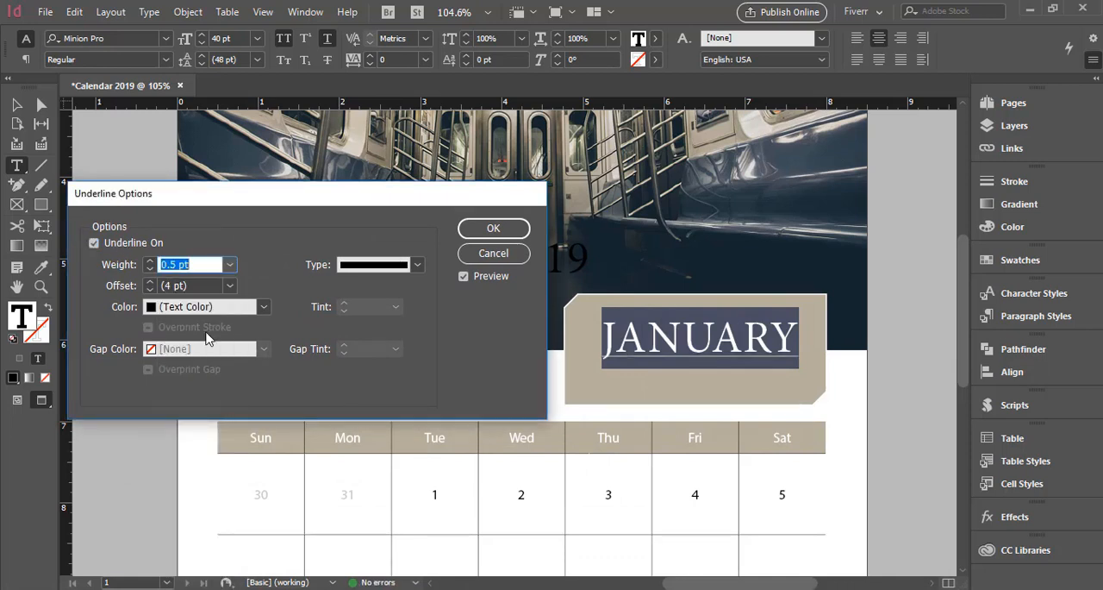
{"action": "left_click", "coordinate": [150, 283]}
{"action": "left_click", "coordinate": [150, 282]}
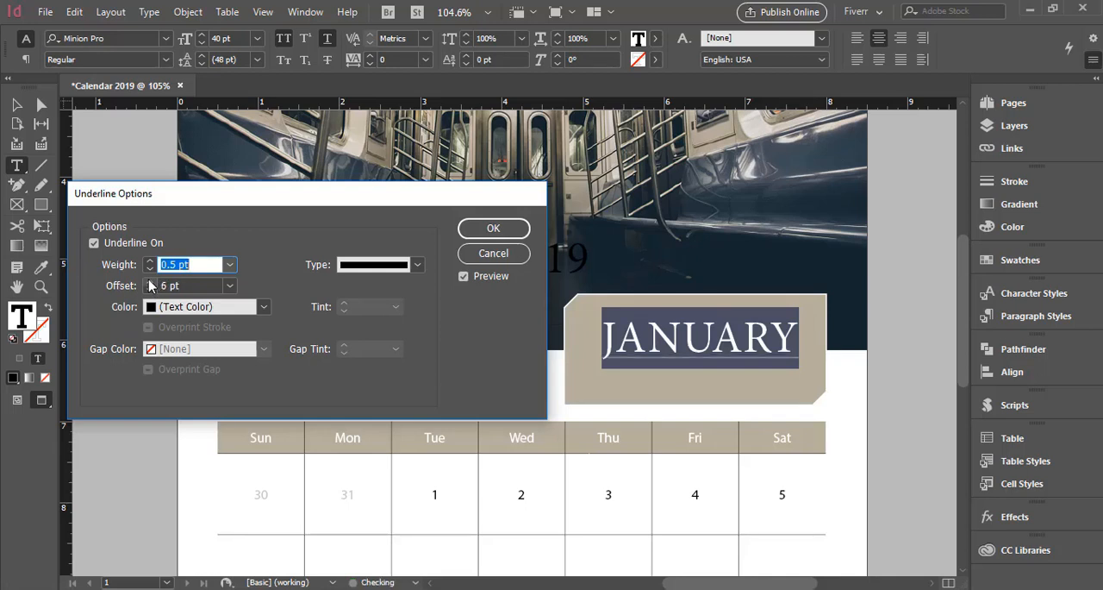
{"action": "left_click", "coordinate": [150, 283]}
{"action": "left_click", "coordinate": [150, 283]}
{"action": "left_click", "coordinate": [150, 283]}
{"action": "left_click", "coordinate": [150, 283]}
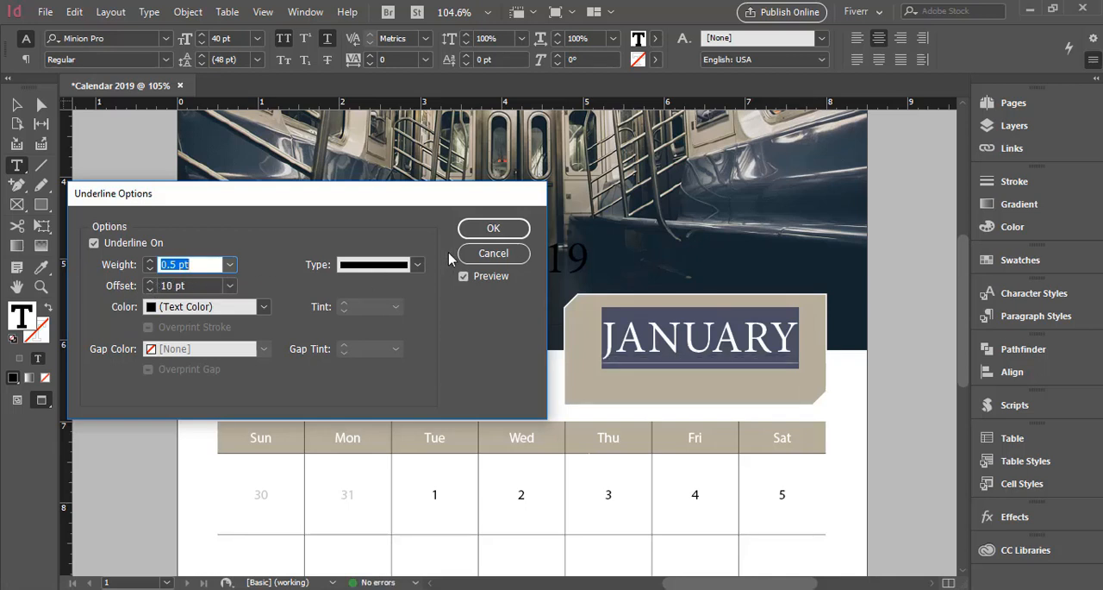
{"action": "left_click", "coordinate": [482, 229]}
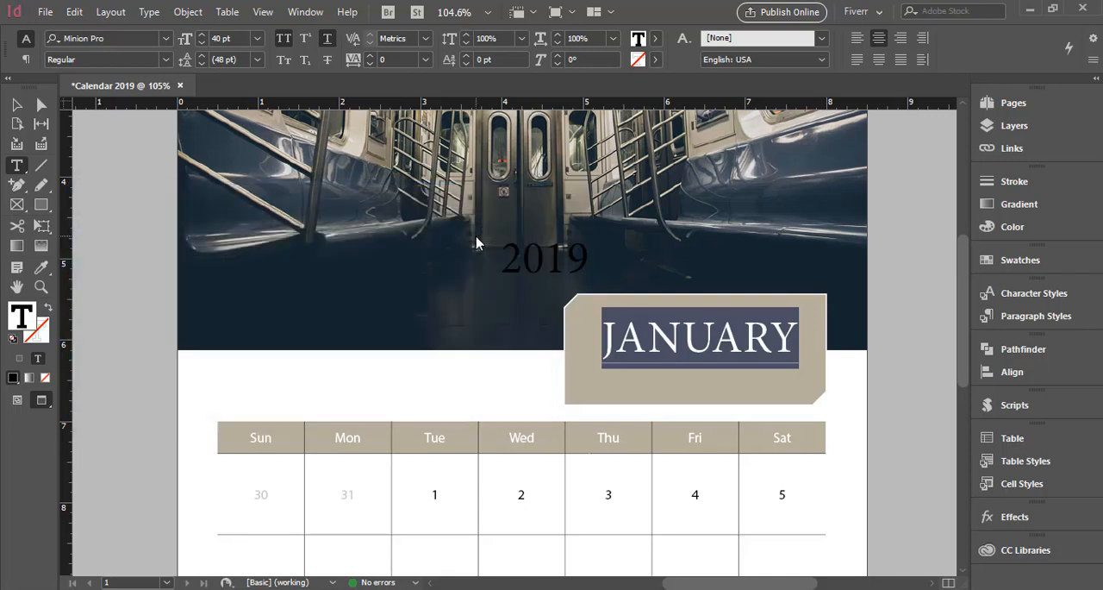
{"action": "left_click", "coordinate": [17, 106]}
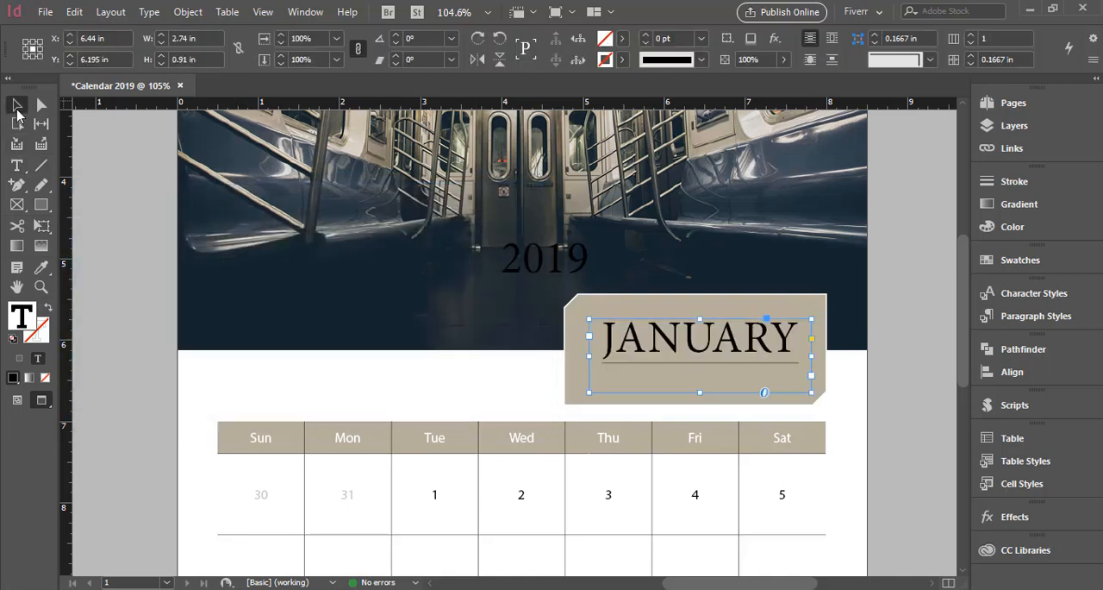
Change the text color of JANUARY to white.
{"action": "double_click", "coordinate": [724, 351]}
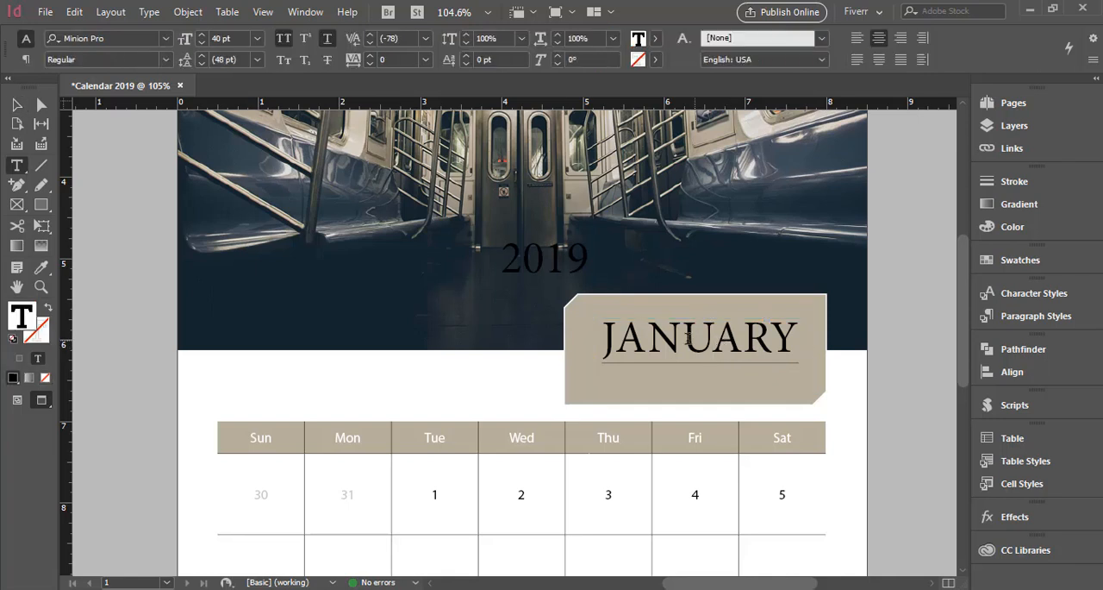
{"action": "double_click", "coordinate": [686, 338]}
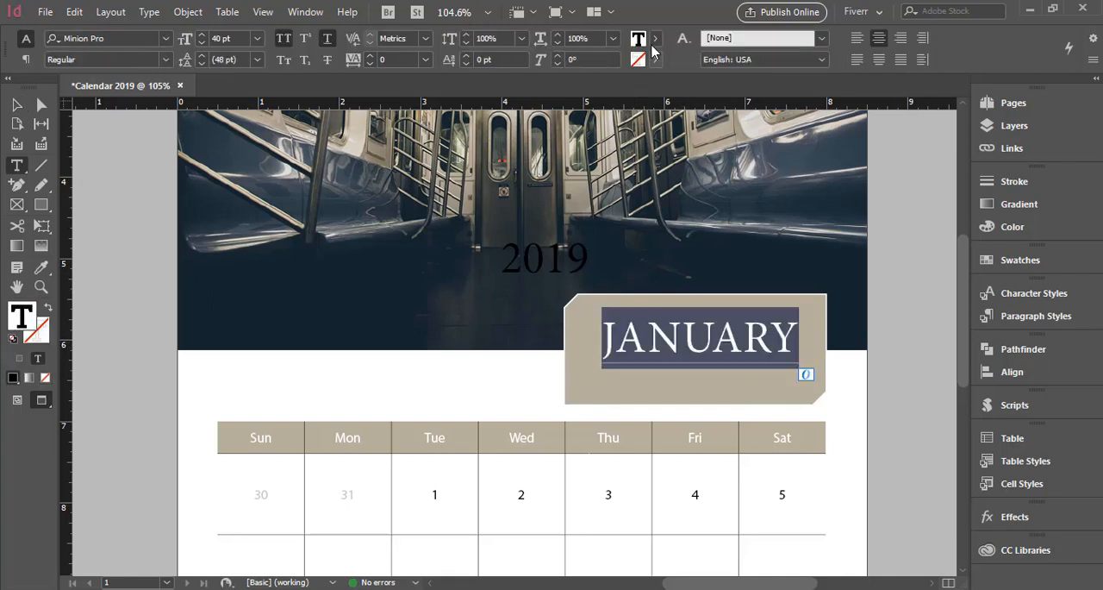
{"action": "left_click", "coordinate": [655, 38]}
{"action": "left_click", "coordinate": [561, 123]}
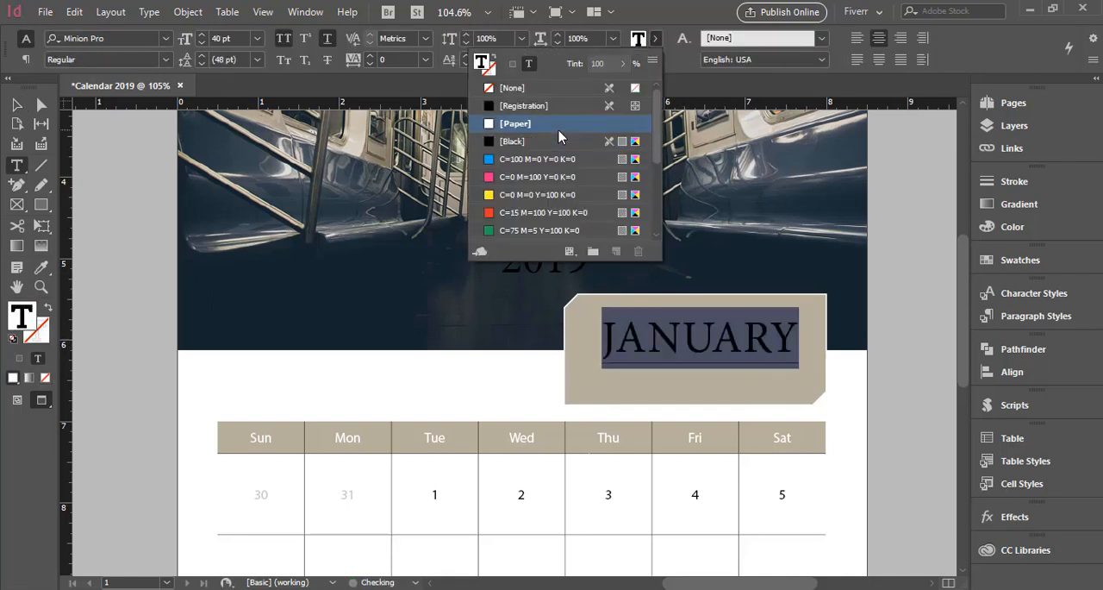
{"action": "left_click", "coordinate": [16, 104]}
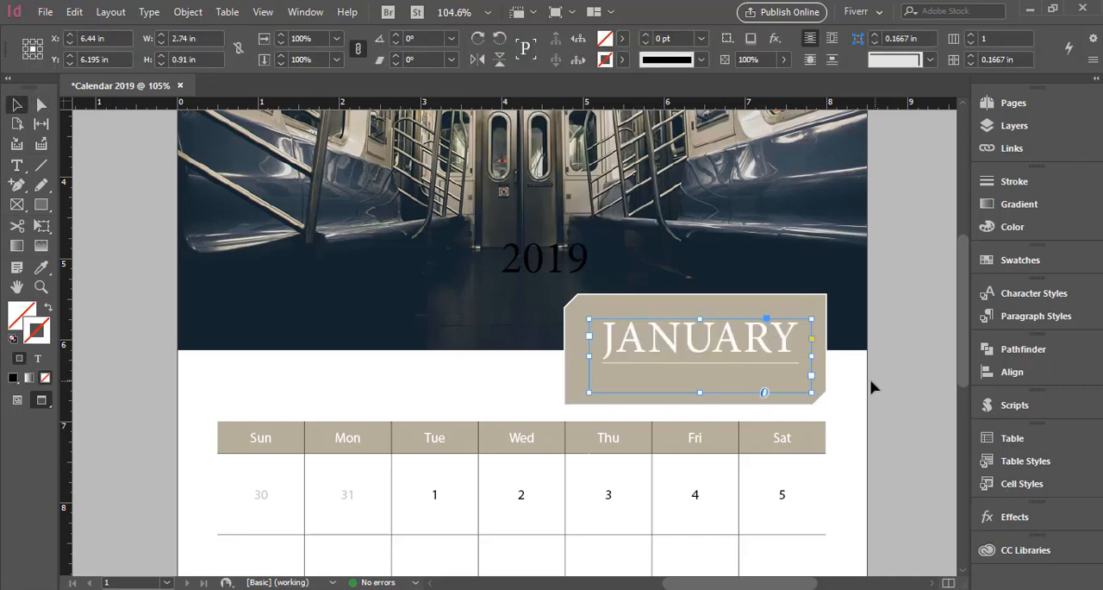
Fit the JANUARY frame to its text and center it horizontally on the beveled beige box.
{"action": "double_click", "coordinate": [811, 393]}
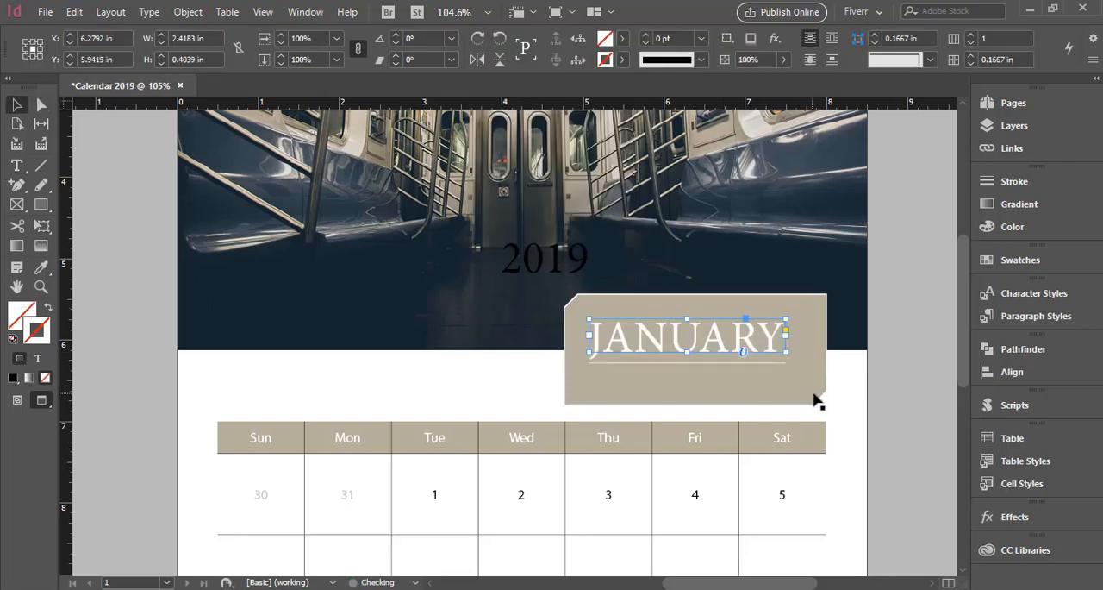
{"action": "left_click", "coordinate": [802, 342], "text": "shift"}
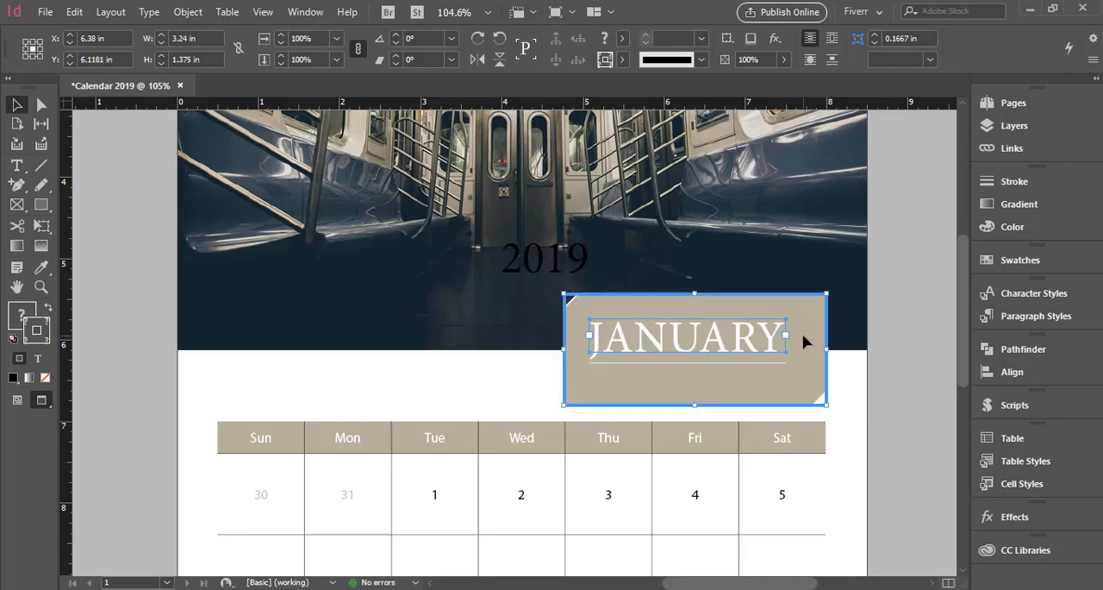
{"action": "left_click", "coordinate": [1004, 375]}
{"action": "left_click", "coordinate": [820, 389]}
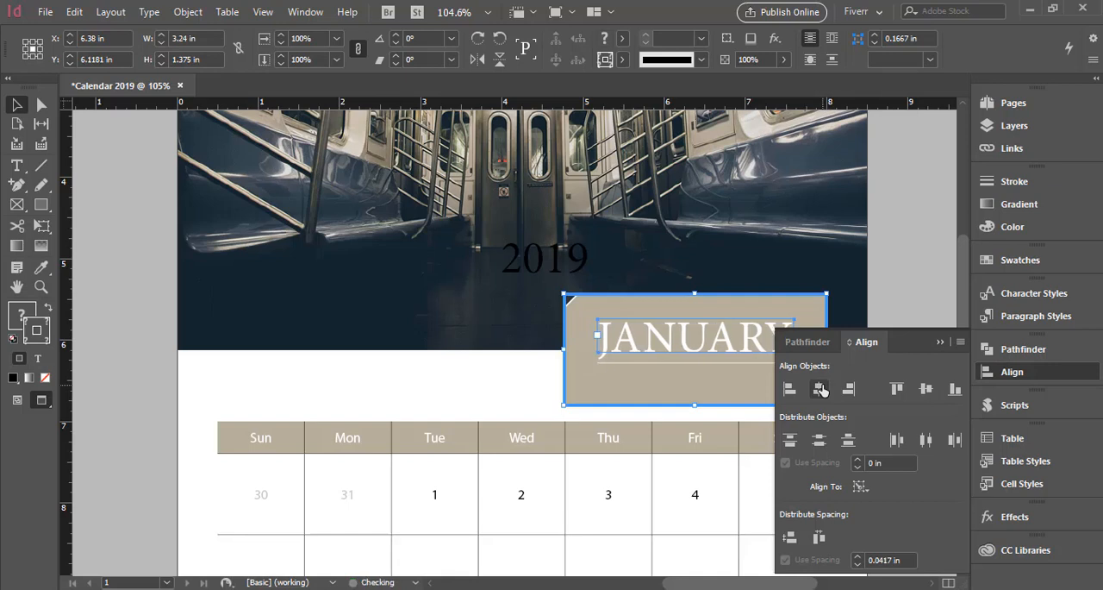
{"action": "left_click", "coordinate": [940, 343]}
{"action": "left_click", "coordinate": [933, 349]}
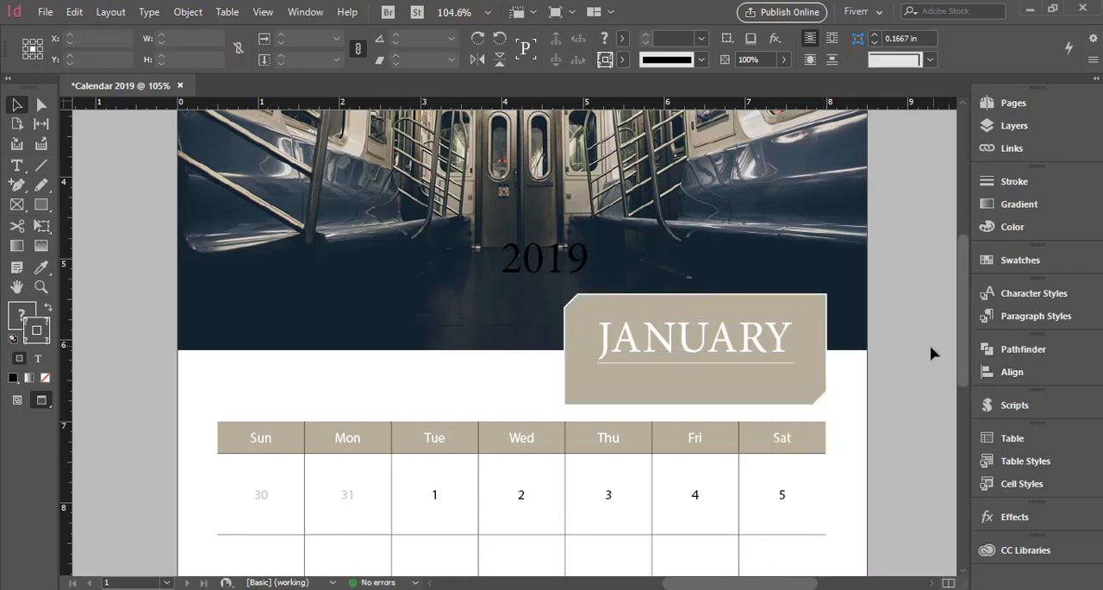
Nudge the JANUARY frame up within the box to about Y 5.817 in and deselect it.
{"action": "left_click", "coordinate": [765, 355]}
{"action": "key", "text": "Up"}
{"action": "key", "text": "Up"}
{"action": "key", "text": "Up"}
{"action": "key", "text": "Up"}
{"action": "key", "text": "Up"}
{"action": "key", "text": "Up"}
{"action": "key", "text": "Up"}
{"action": "key", "text": "Up"}
{"action": "key", "text": "Up"}
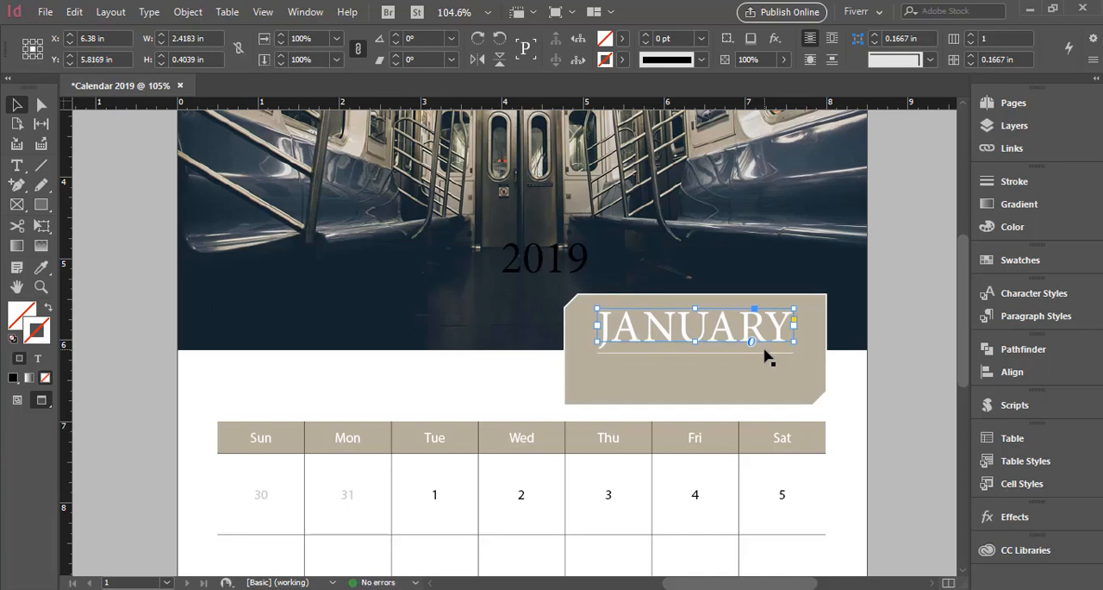
{"action": "left_click", "coordinate": [919, 374]}
Fit the 2019 frame to its text and move it onto the beige box below the JANUARY underline.
{"action": "left_click", "coordinate": [522, 269]}
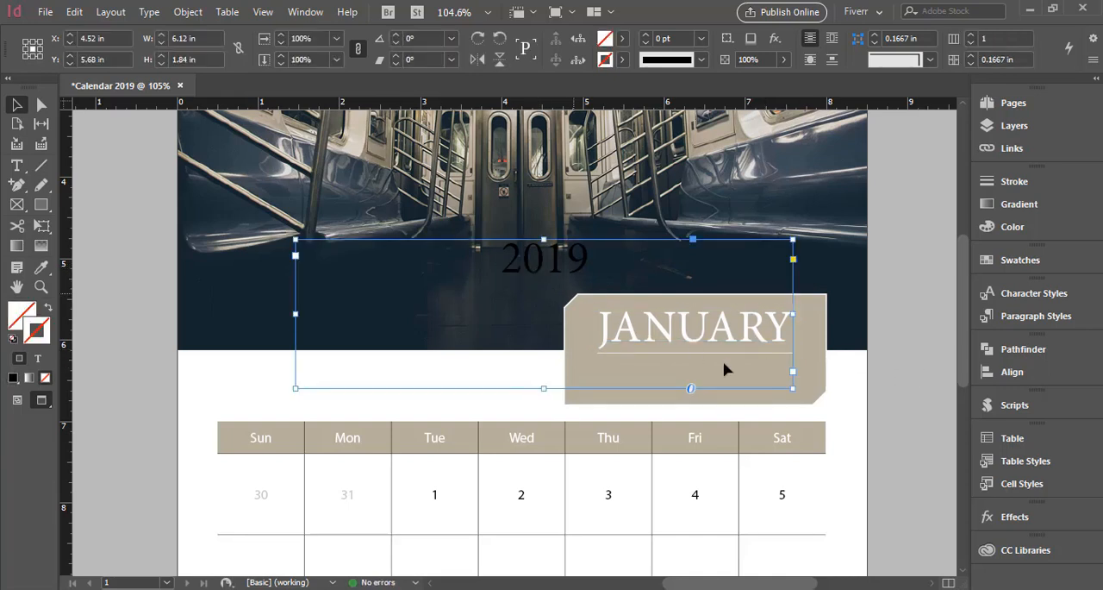
{"action": "double_click", "coordinate": [793, 390]}
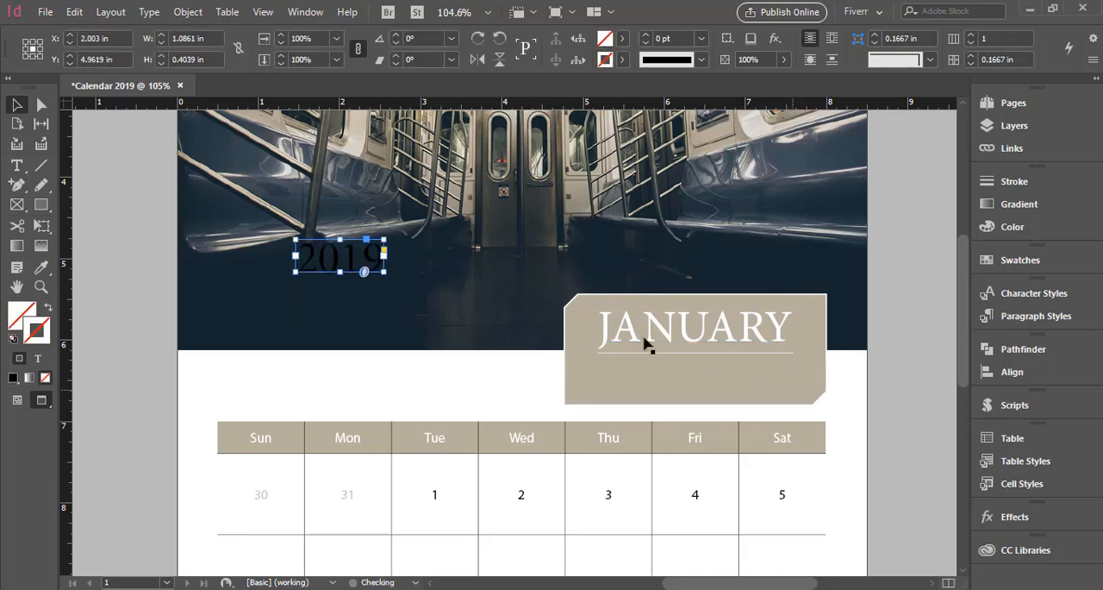
{"action": "left_click_drag", "start_coordinate": [334, 261], "coordinate": [726, 386]}
Bring the 2019 frame to the front so it sits above the beige box.
{"action": "right_click", "coordinate": [740, 398]}
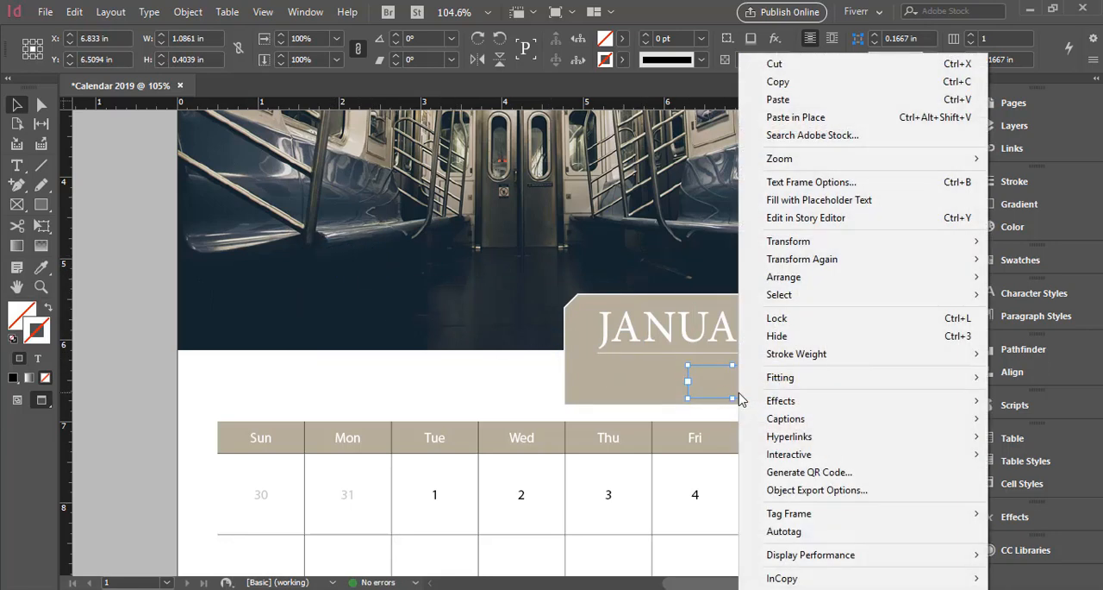
{"action": "mouse_move", "coordinate": [801, 281]}
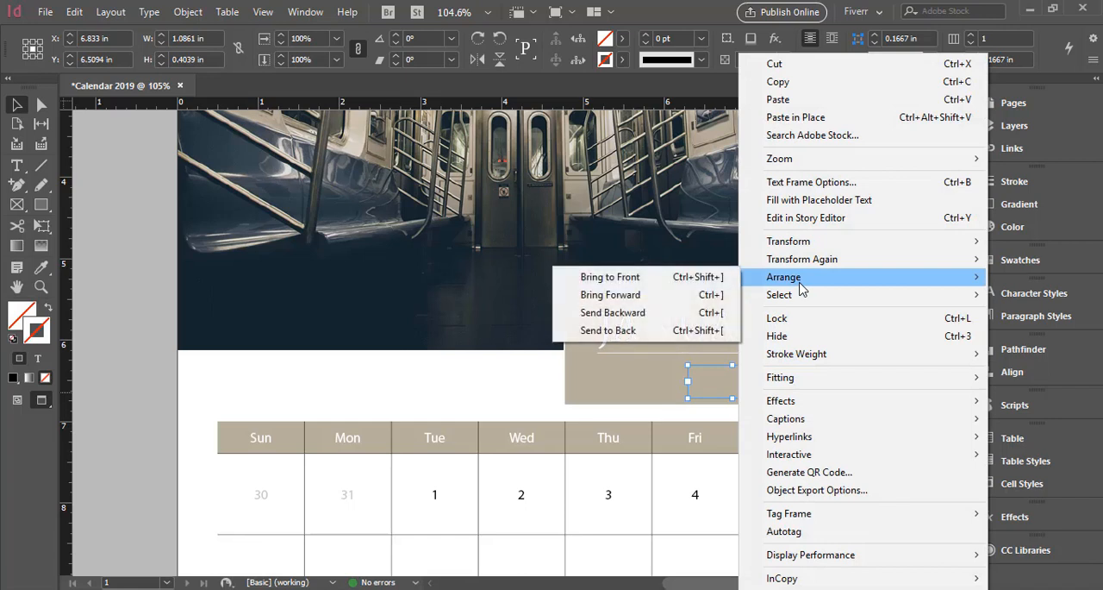
{"action": "left_click", "coordinate": [677, 279]}
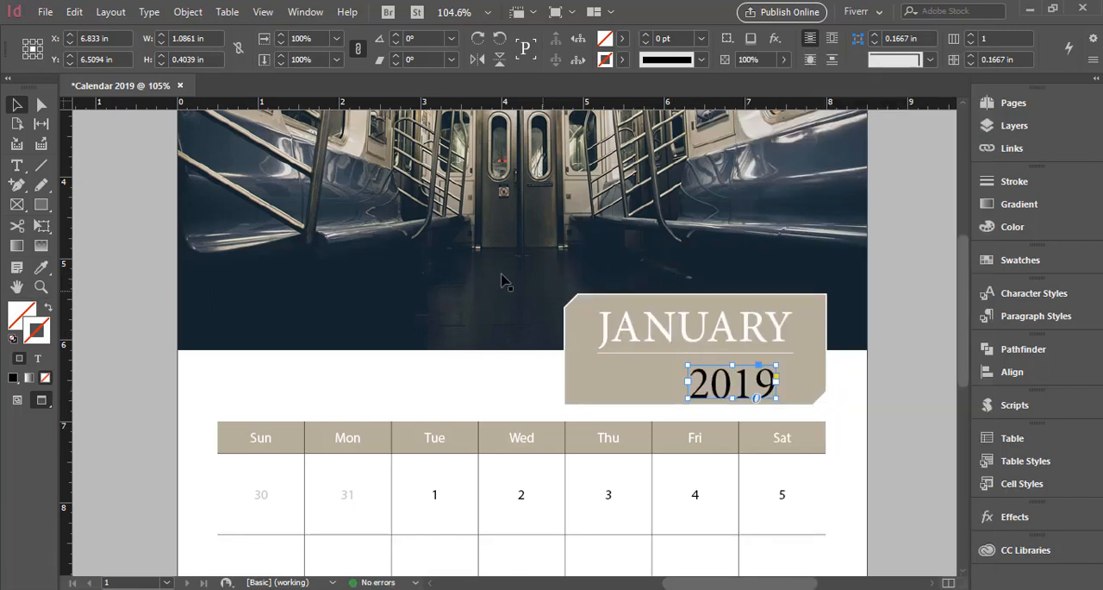
Change the text color of 2019 to white using the [Paper] swatch.
{"action": "left_click", "coordinate": [620, 39]}
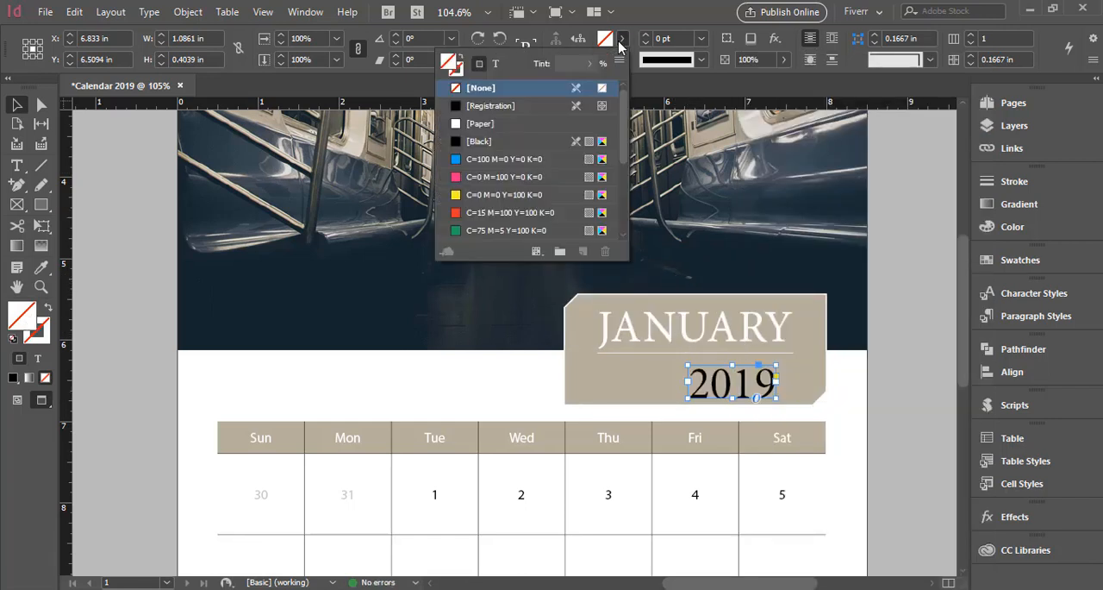
{"action": "left_click", "coordinate": [496, 66]}
{"action": "left_click", "coordinate": [487, 123]}
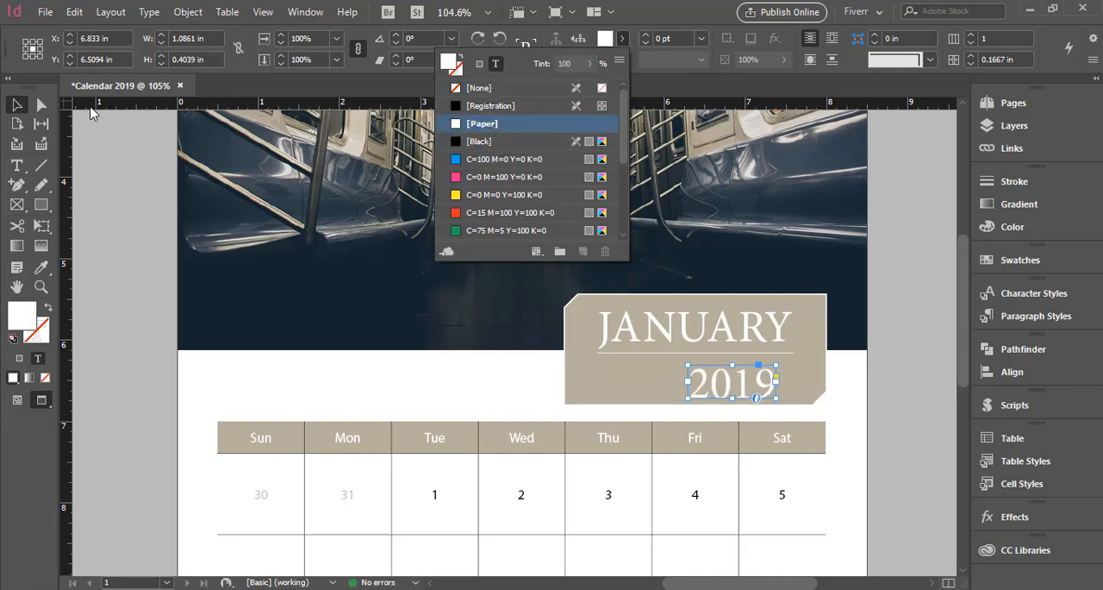
{"action": "left_click", "coordinate": [19, 108]}
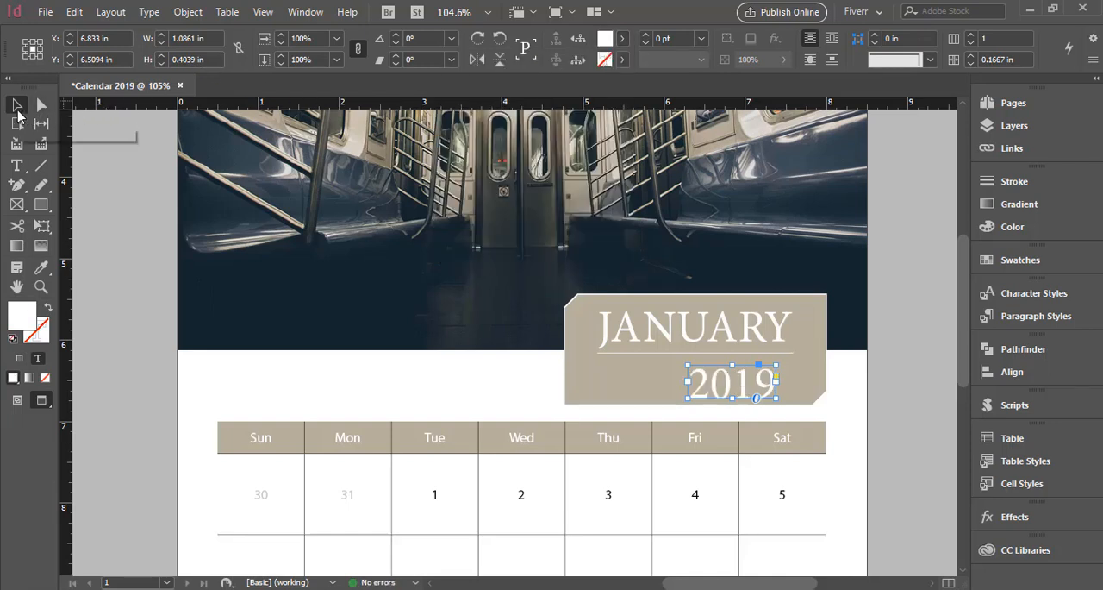
Set the font size of the 2019 text to 30 pt.
{"action": "left_click", "coordinate": [17, 166]}
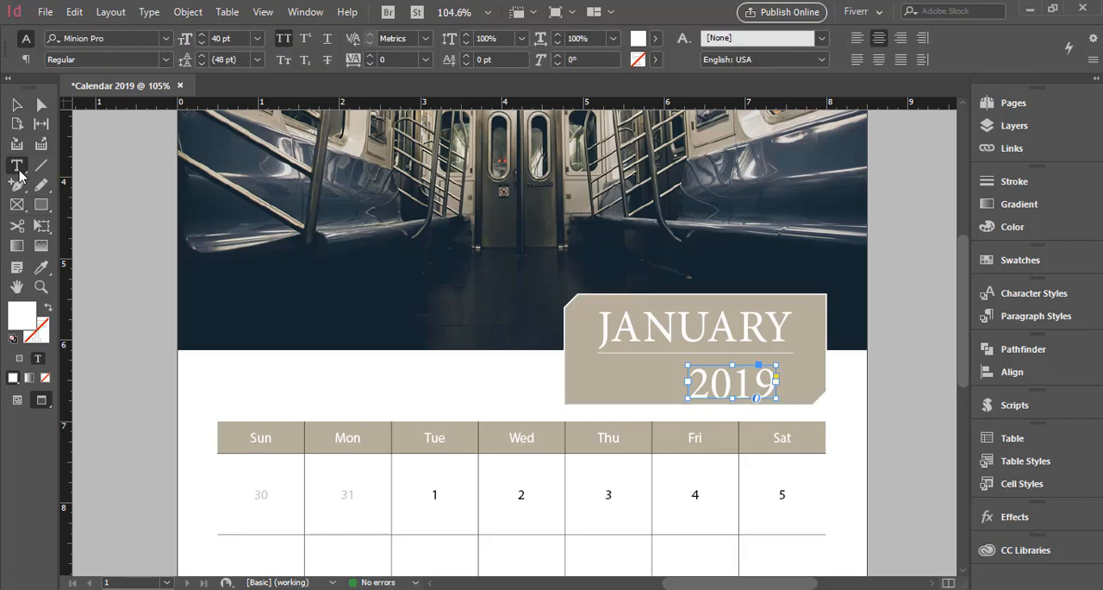
{"action": "left_click", "coordinate": [257, 38]}
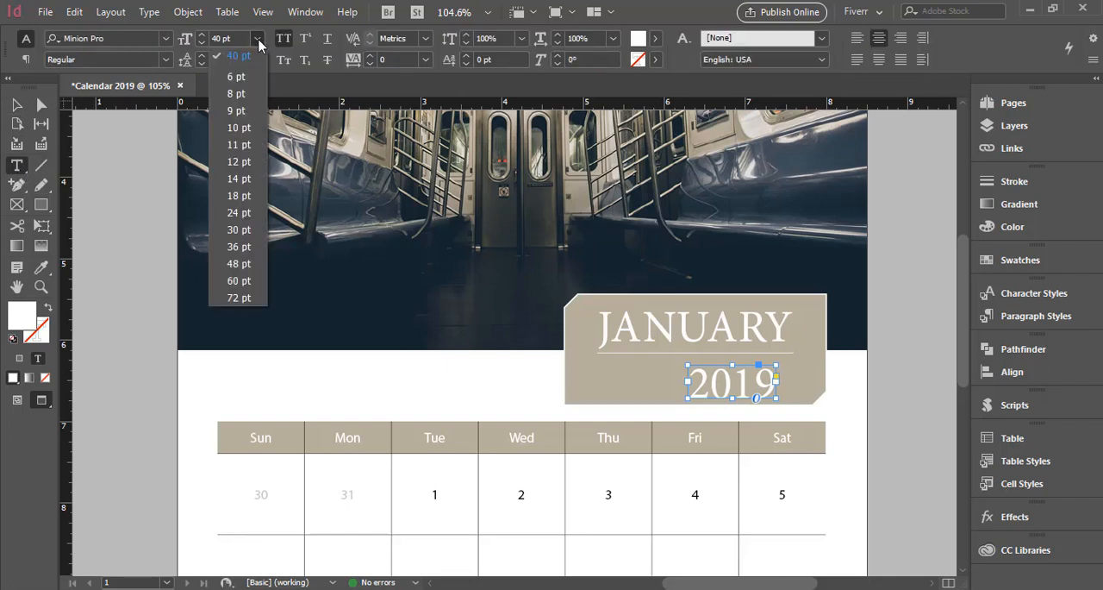
{"action": "left_click", "coordinate": [241, 229]}
{"action": "left_click", "coordinate": [17, 104]}
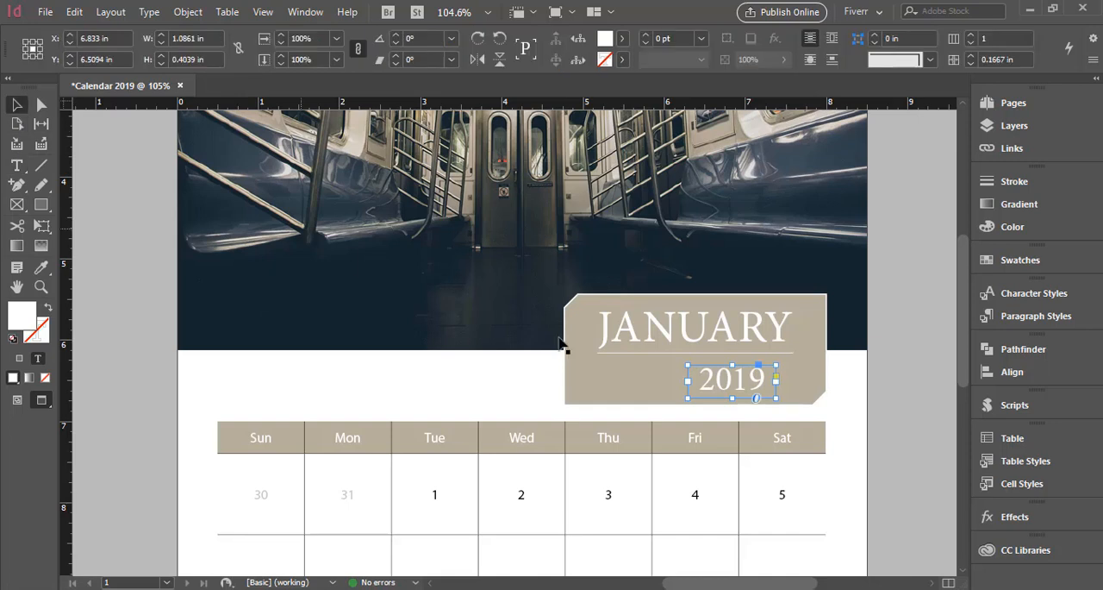
Align the right edge of the 2019 frame to the JANUARY frame as key object, and deselect both.
{"action": "left_click", "coordinate": [774, 341], "text": "shift"}
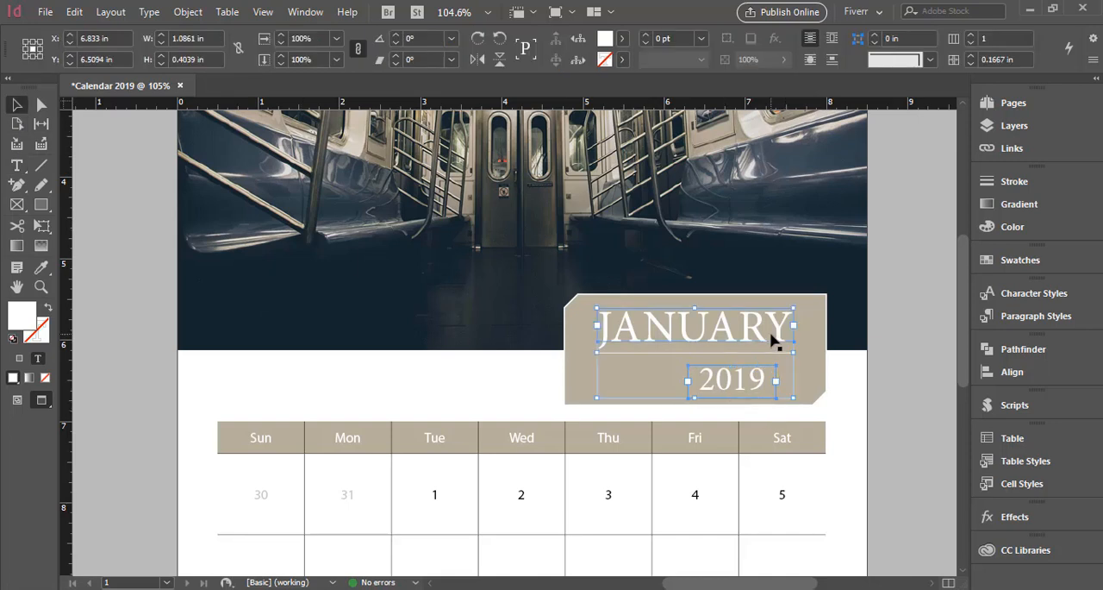
{"action": "left_click", "coordinate": [1064, 379]}
{"action": "left_click", "coordinate": [849, 392]}
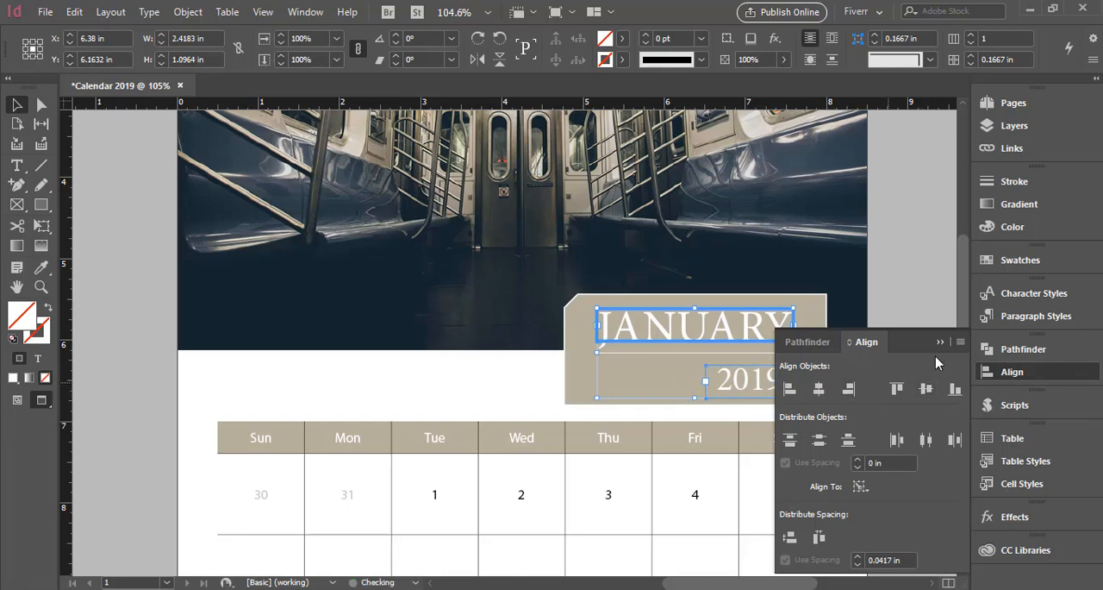
{"action": "left_click", "coordinate": [941, 343]}
{"action": "left_click", "coordinate": [850, 394]}
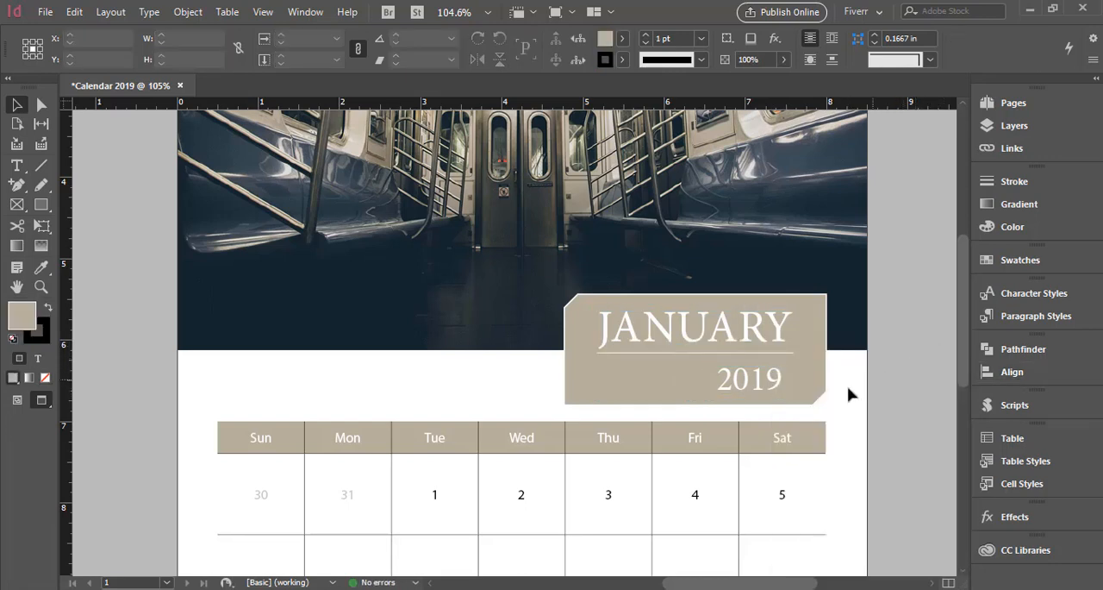
Nudge the 2019 frame up to about Y 6.426 in, closer to the JANUARY underline, and deselect it.
{"action": "left_click", "coordinate": [778, 392]}
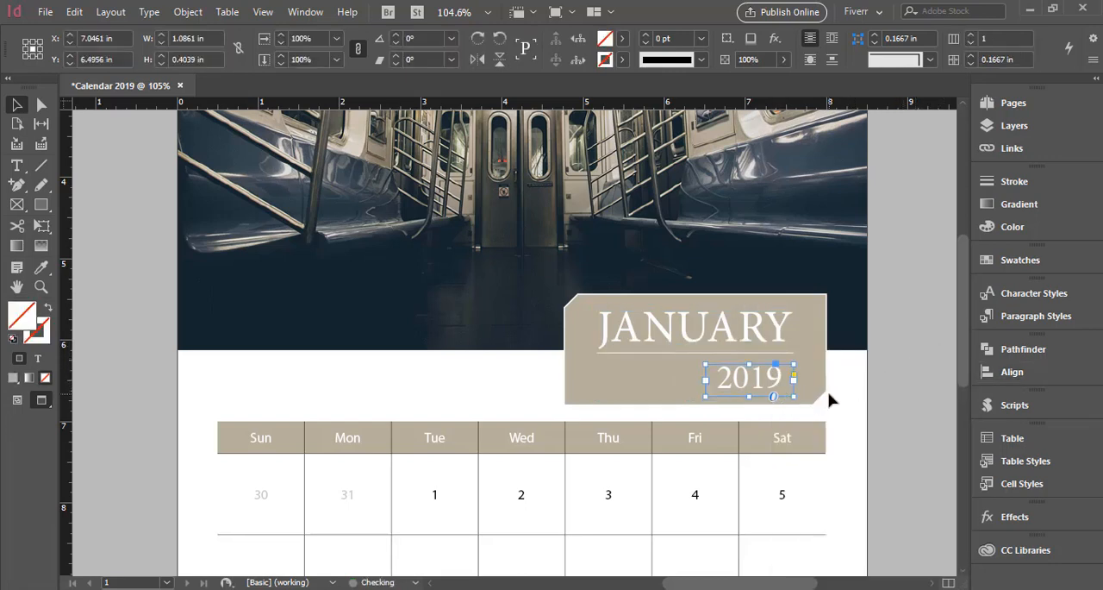
{"action": "key", "text": "Up"}
{"action": "key", "text": "Up"}
{"action": "key", "text": "Up"}
{"action": "key", "text": "Up"}
{"action": "key", "text": "Up"}
{"action": "key", "text": "Up"}
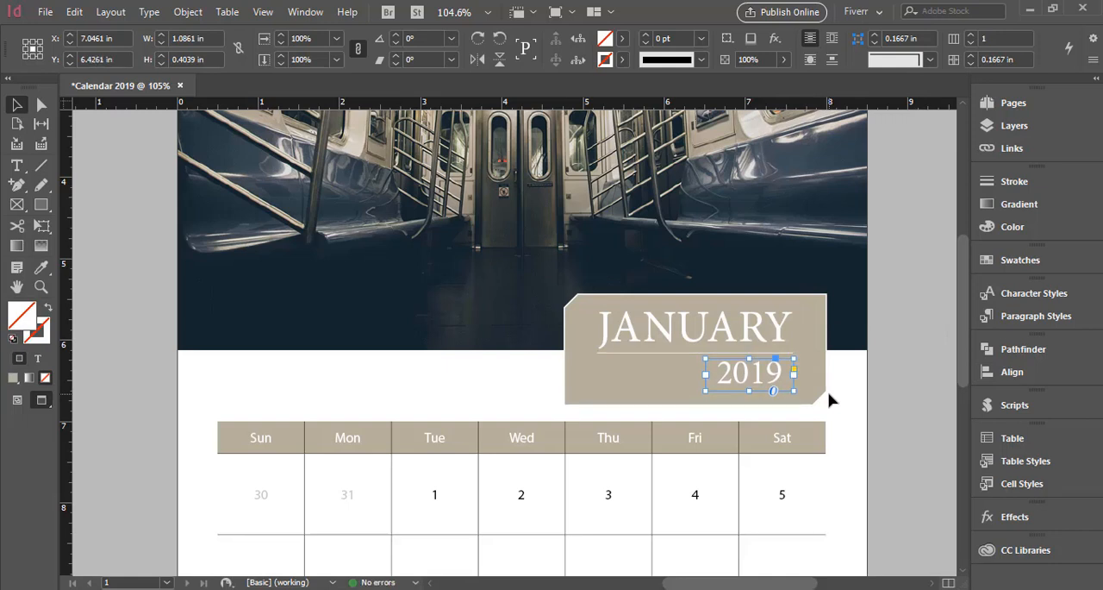
{"action": "left_click", "coordinate": [902, 399]}
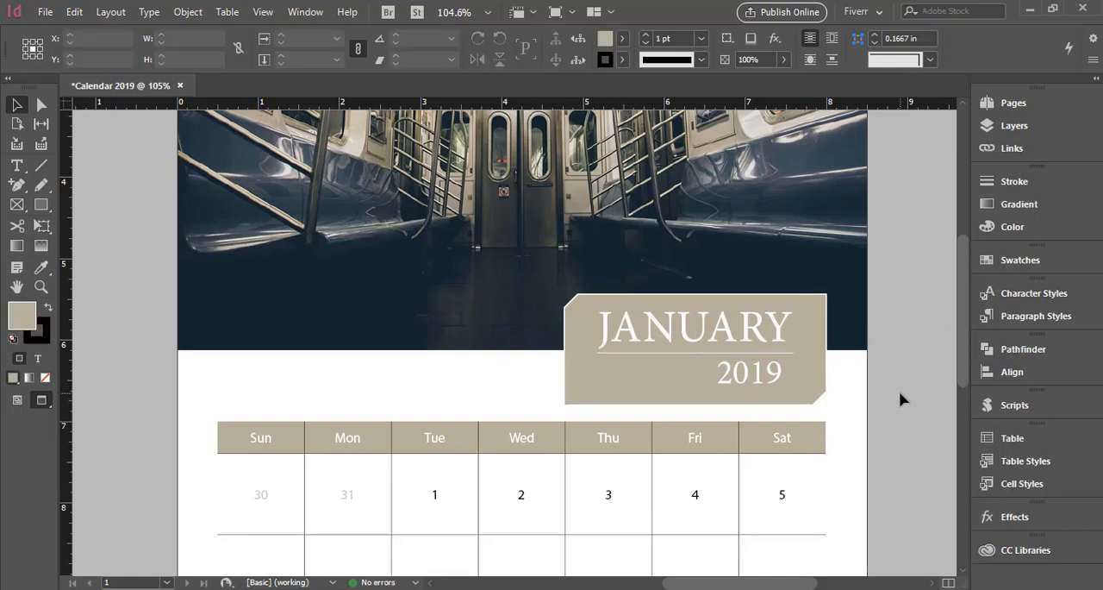
Create a text frame about 2.49 by 0.53 in between the photo and the calendar grid, containing "Image Caption Here".
{"action": "left_click", "coordinate": [17, 166]}
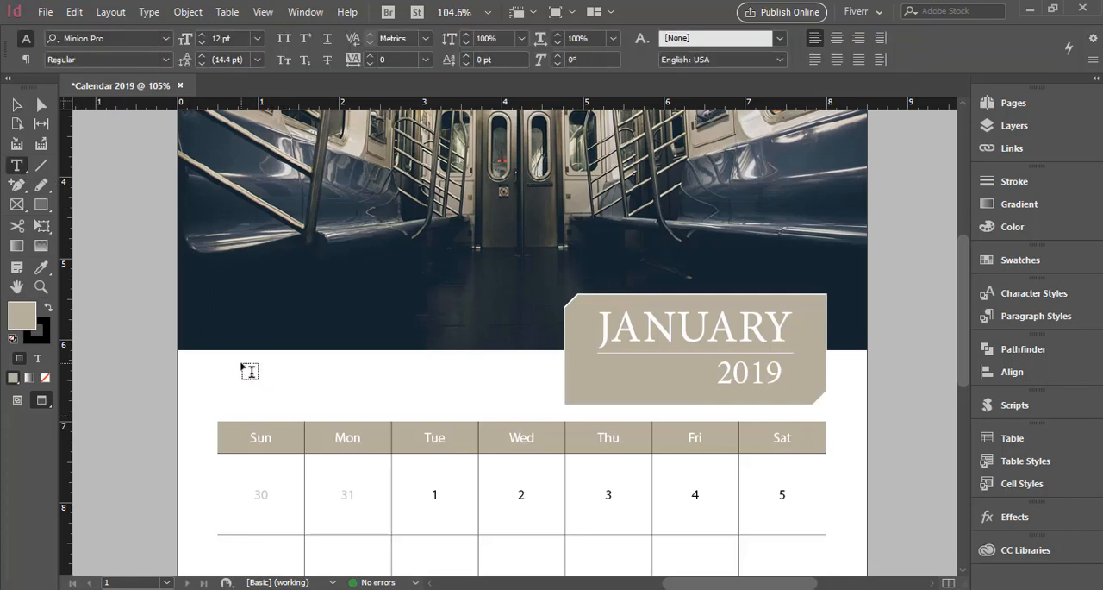
{"action": "left_click_drag", "start_coordinate": [241, 363], "coordinate": [445, 408]}
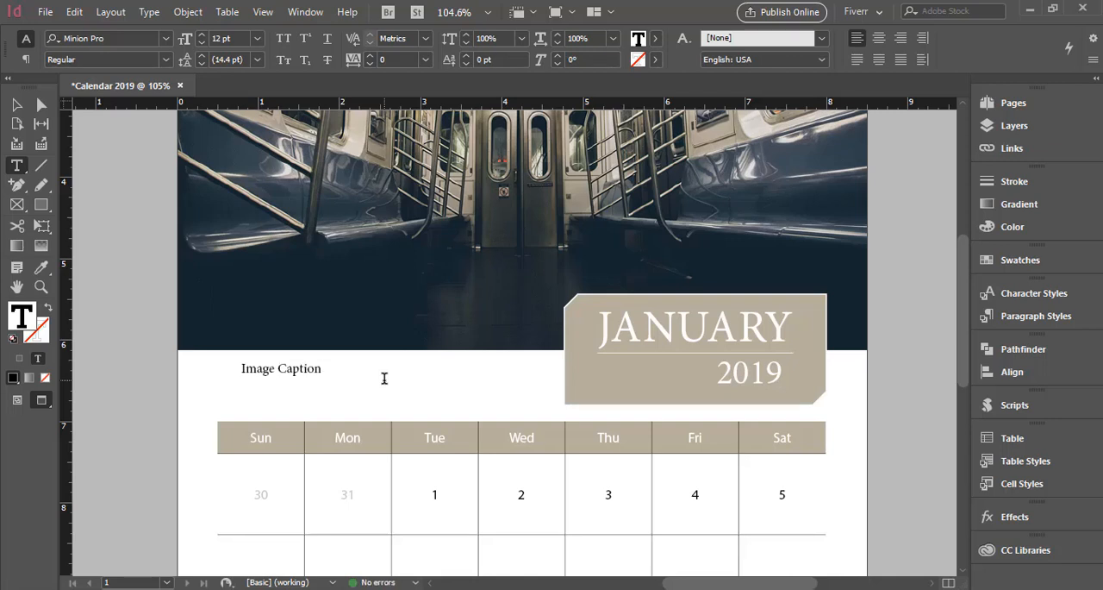
{"action": "type", "text": "Image Caption Here"}
Set the font of the whole image caption to Myriad Pro Bold.
{"action": "key", "text": "ctrl+a"}
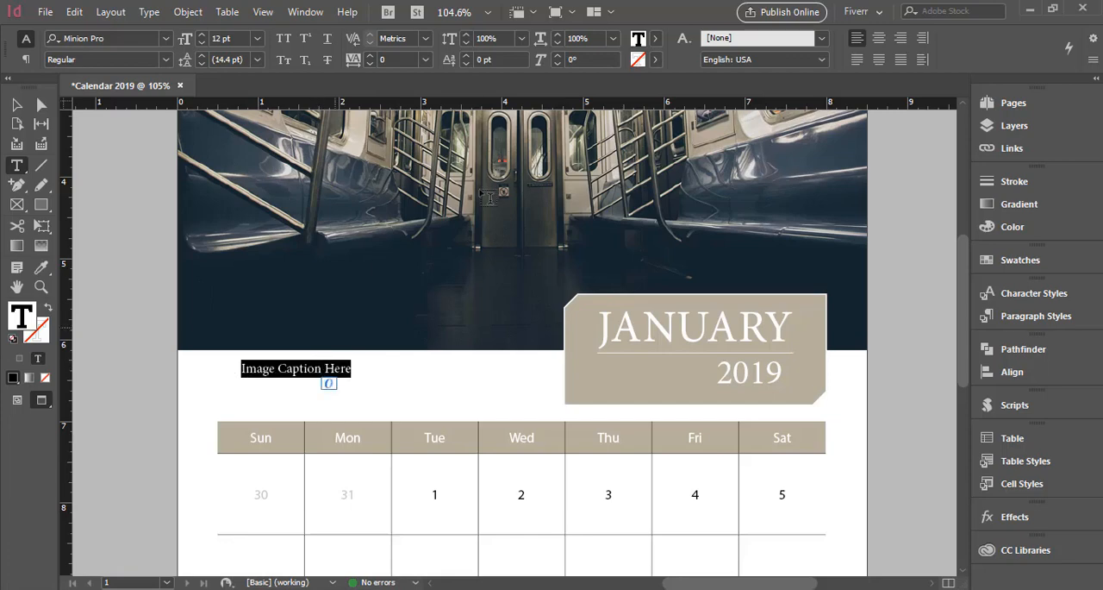
{"action": "left_click", "coordinate": [112, 40]}
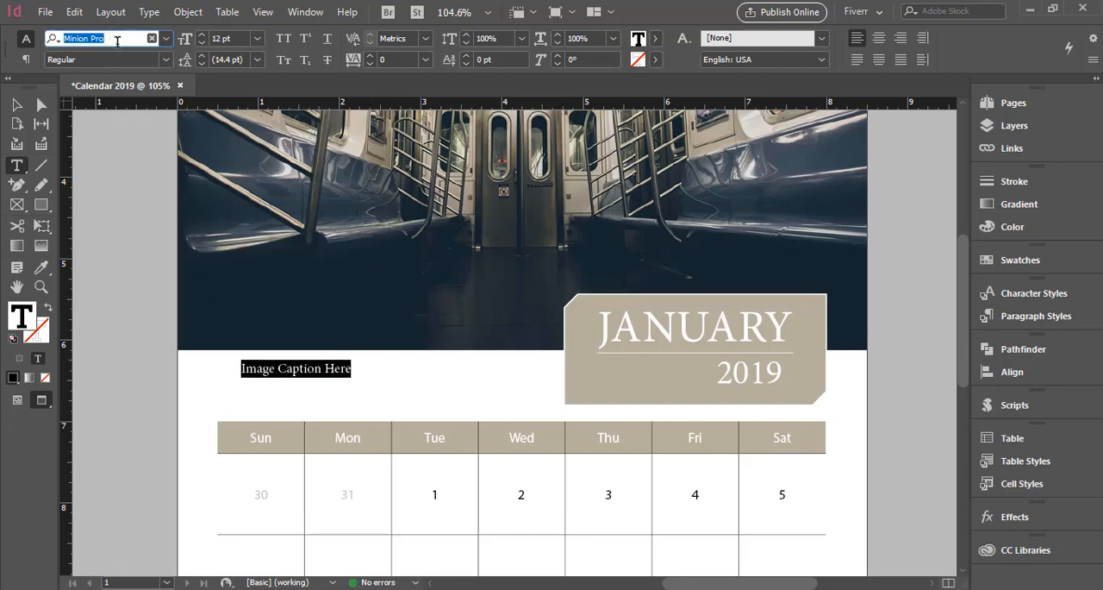
{"action": "type", "text": "my"}
{"action": "type", "text": "r"}
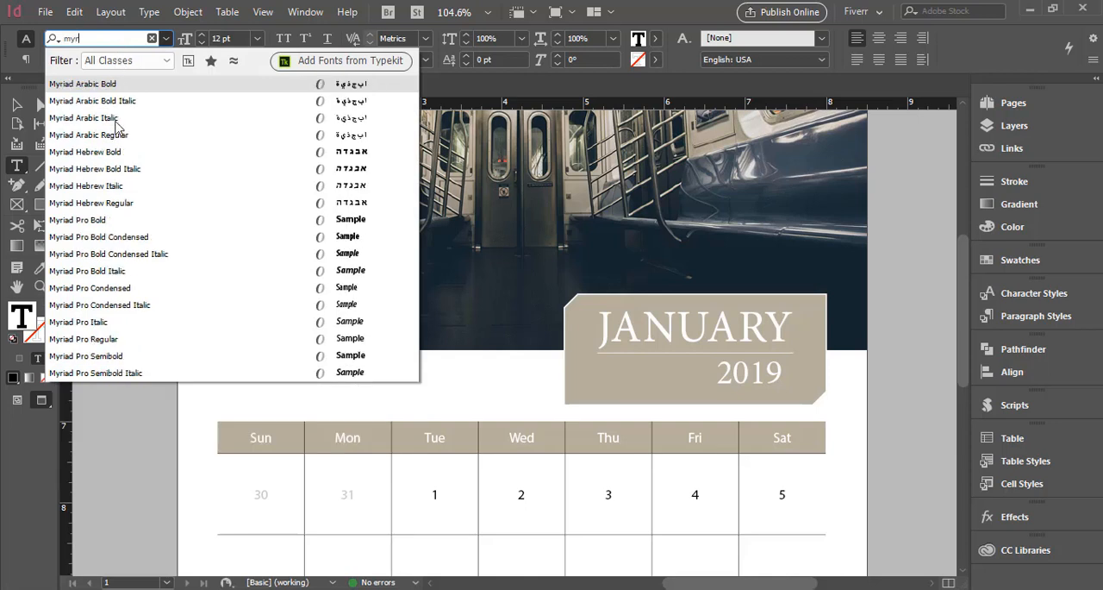
{"action": "left_click", "coordinate": [122, 223]}
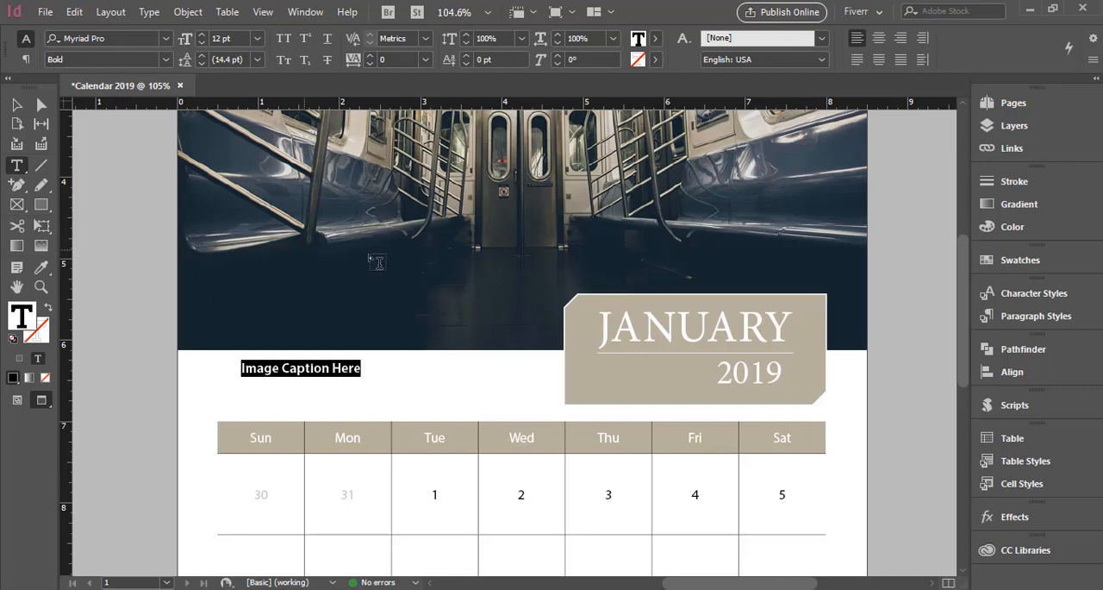
Create a paragraph style named Caption from the selected caption text and apply it to that text.
{"action": "left_click", "coordinate": [994, 318]}
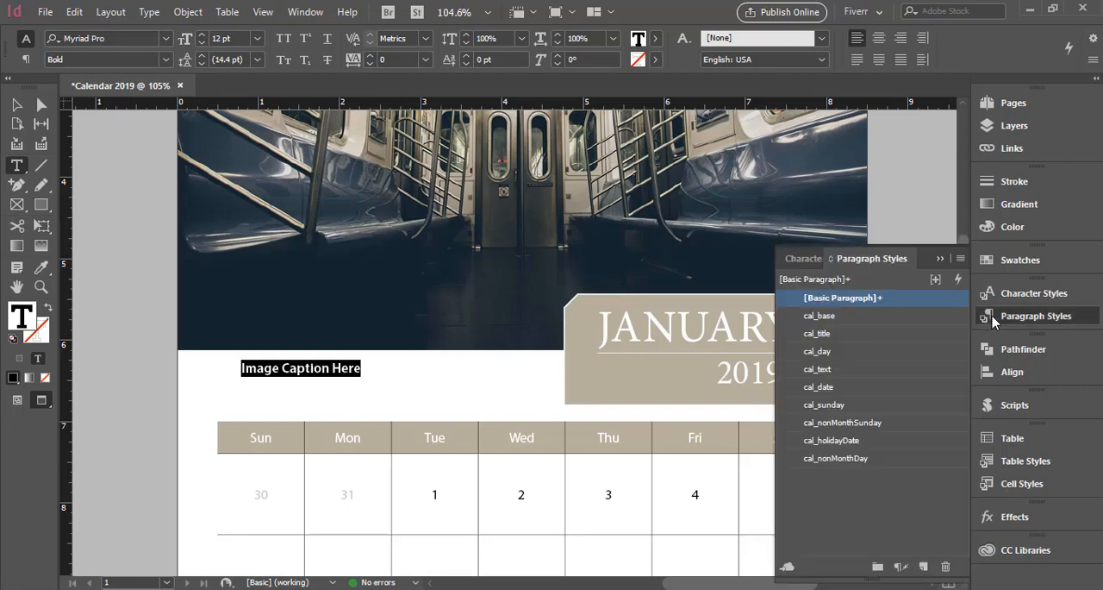
{"action": "left_click", "coordinate": [960, 258]}
{"action": "left_click", "coordinate": [717, 195]}
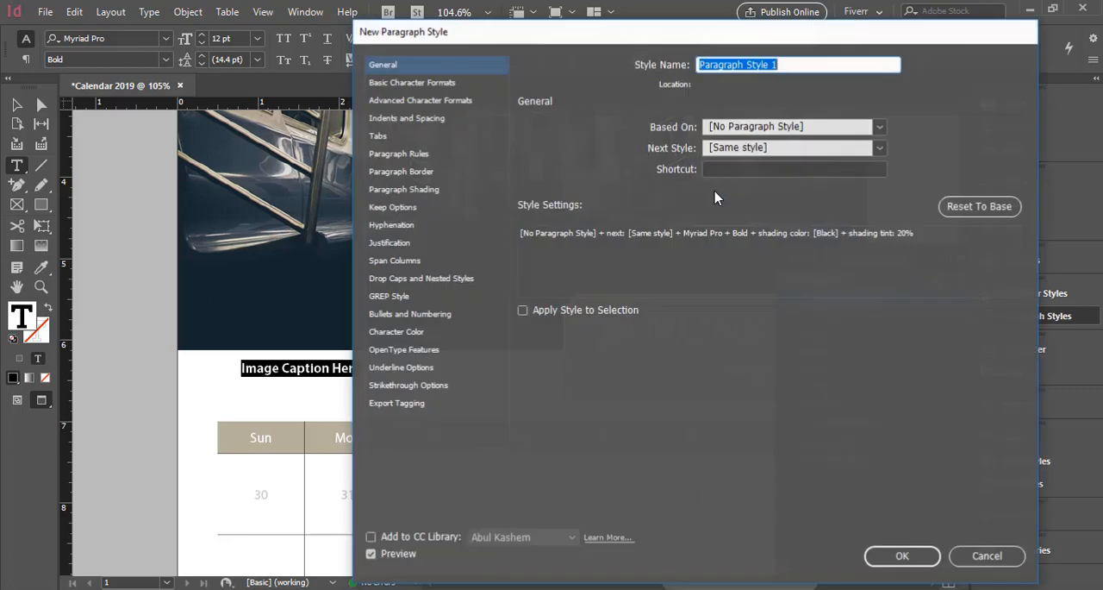
{"action": "type", "text": "C"}
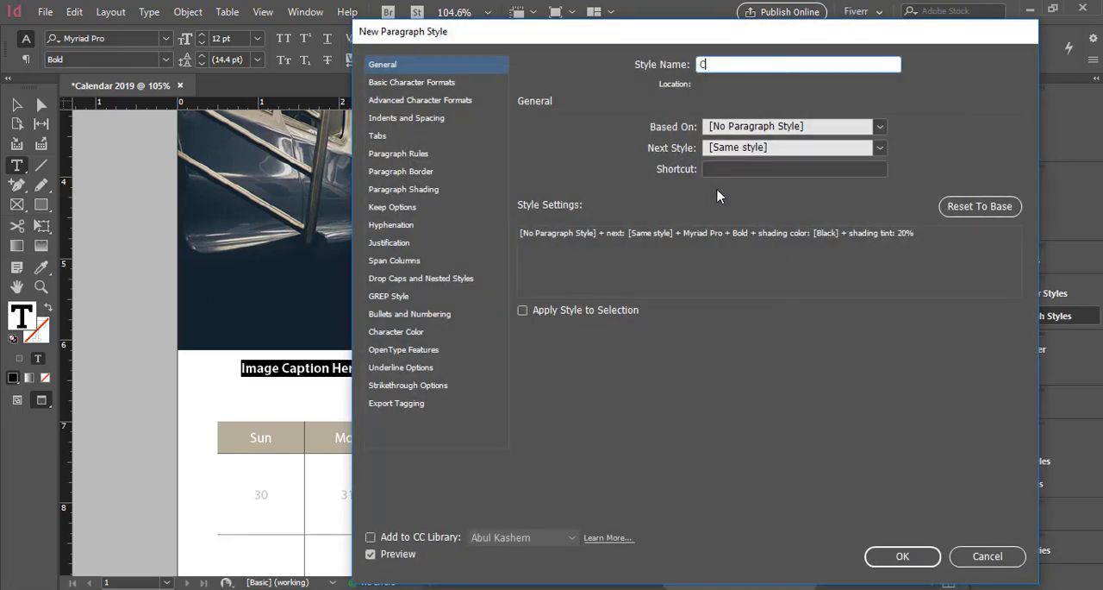
{"action": "type", "text": "aption"}
{"action": "left_click", "coordinate": [900, 555]}
{"action": "left_click", "coordinate": [839, 315]}
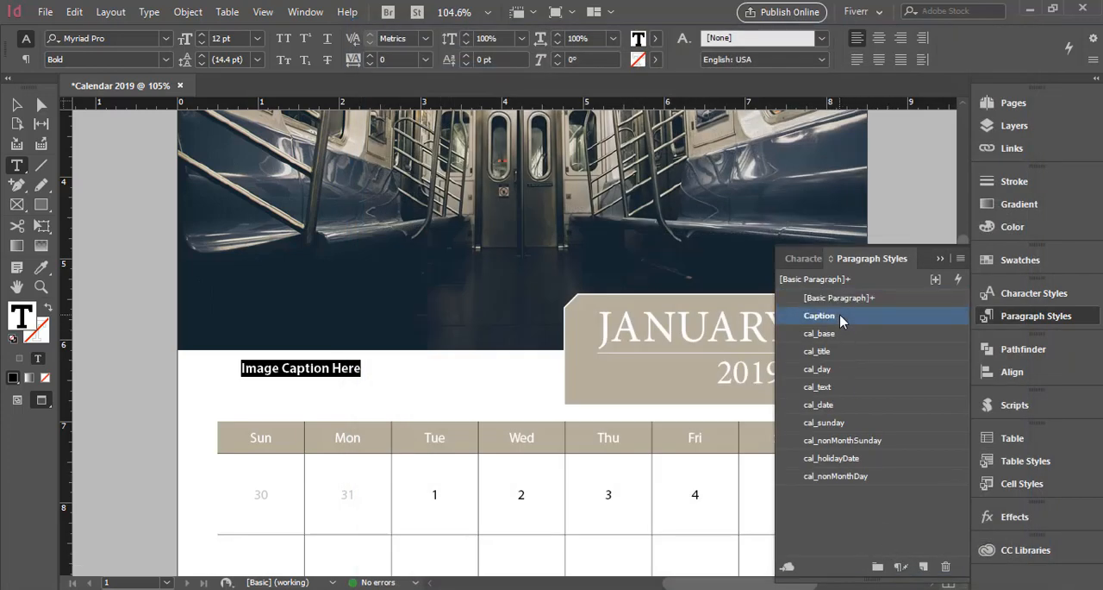
{"action": "left_click", "coordinate": [941, 258]}
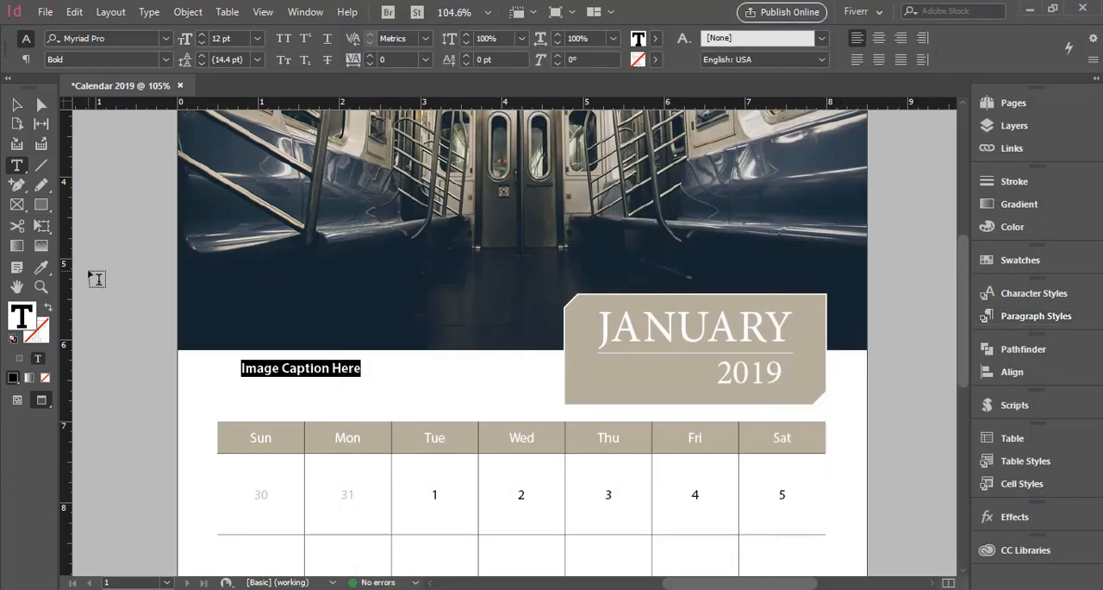
Move the caption frame so its left edge lines up with the calendar grid, and deselect it.
{"action": "left_click", "coordinate": [16, 104]}
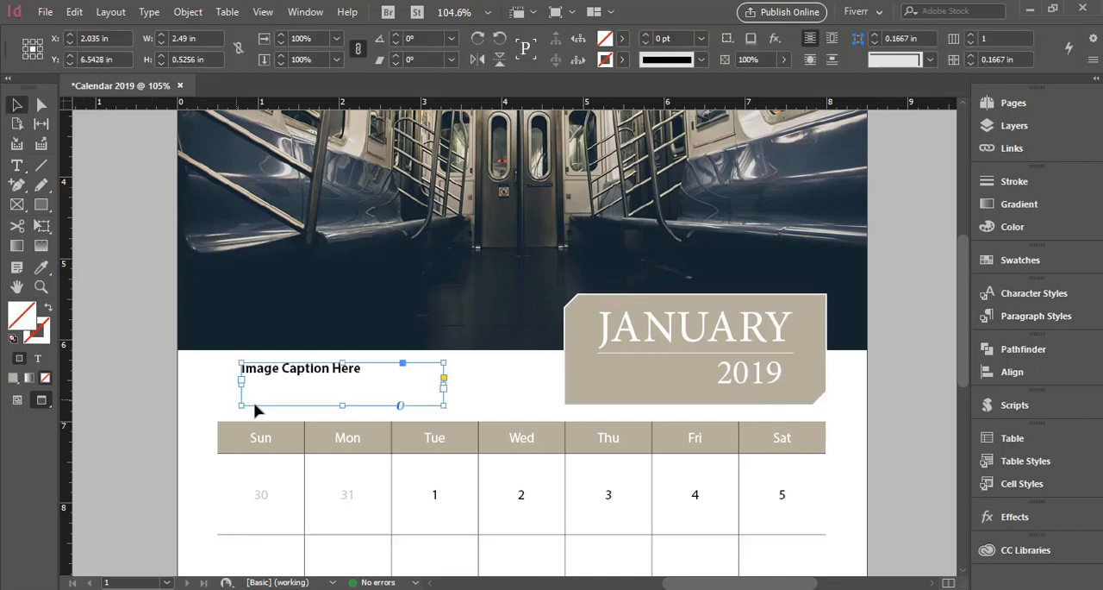
{"action": "left_click_drag", "start_coordinate": [273, 379], "coordinate": [246, 376]}
{"action": "left_click", "coordinate": [117, 393]}
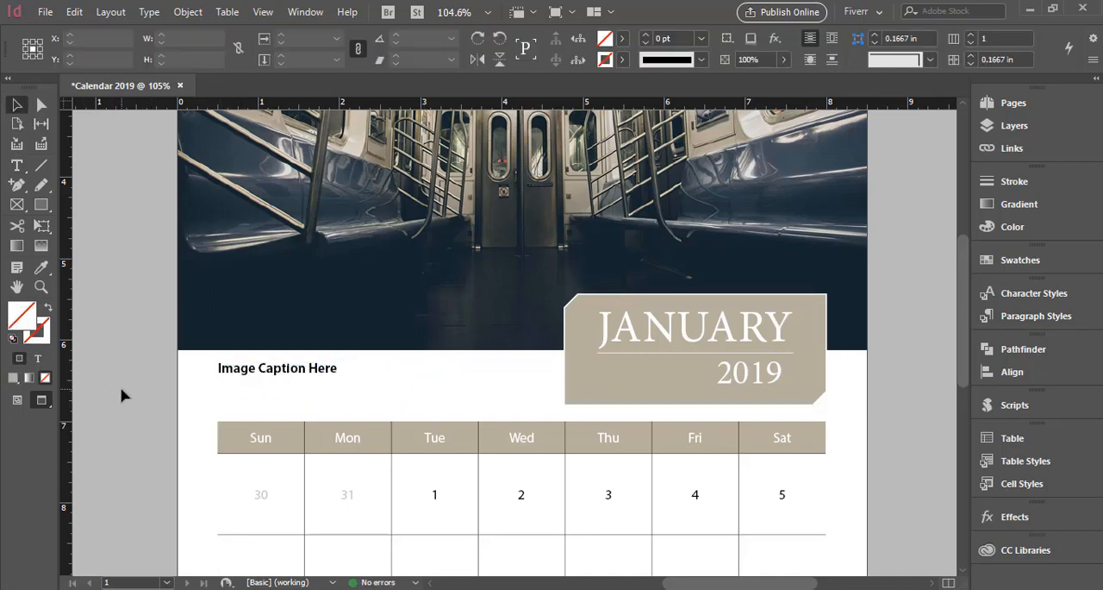
Edit the Caption paragraph style so its black character color has an 80% tint, and deselect the caption text.
{"action": "scroll", "coordinate": [459, 443], "scroll_direction": "down", "scroll_amount": 3}
{"action": "scroll", "coordinate": [459, 442], "scroll_direction": "up", "scroll_amount": 2}
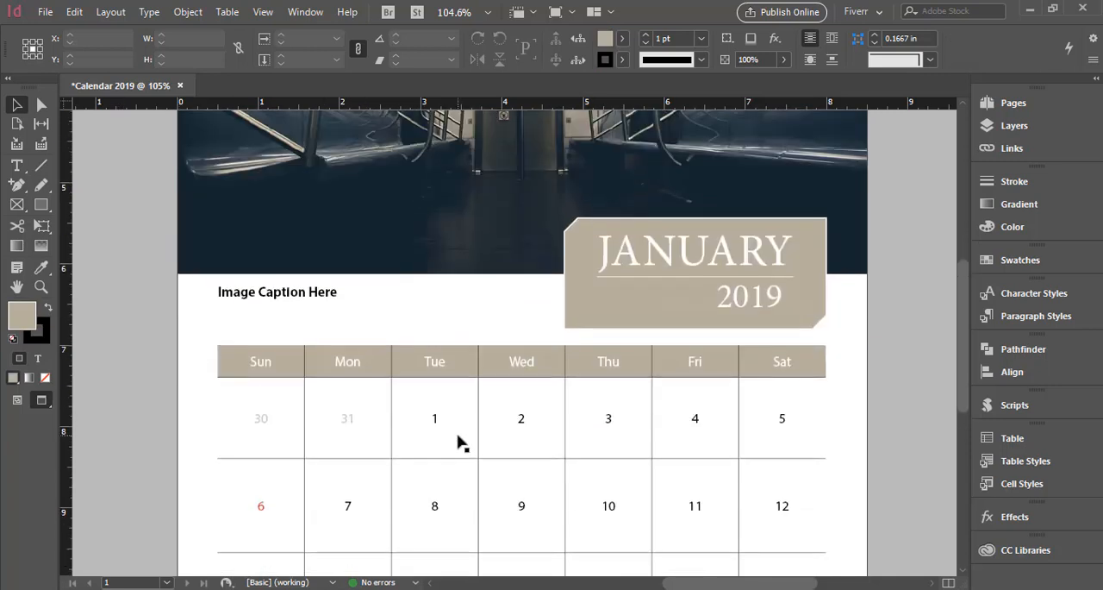
{"action": "double_click", "coordinate": [289, 293]}
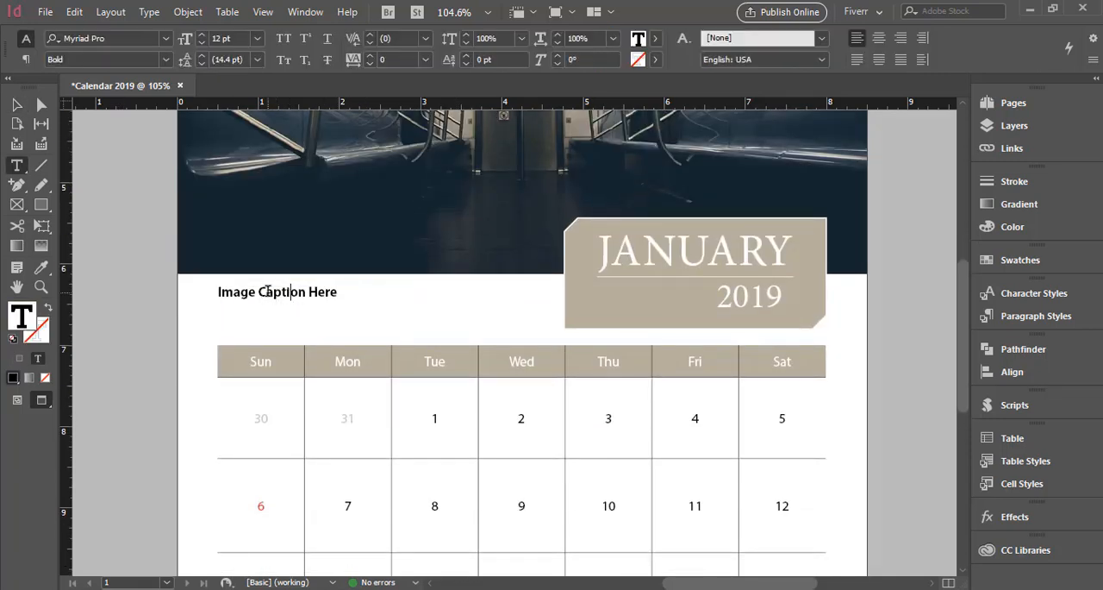
{"action": "triple_click", "coordinate": [289, 293]}
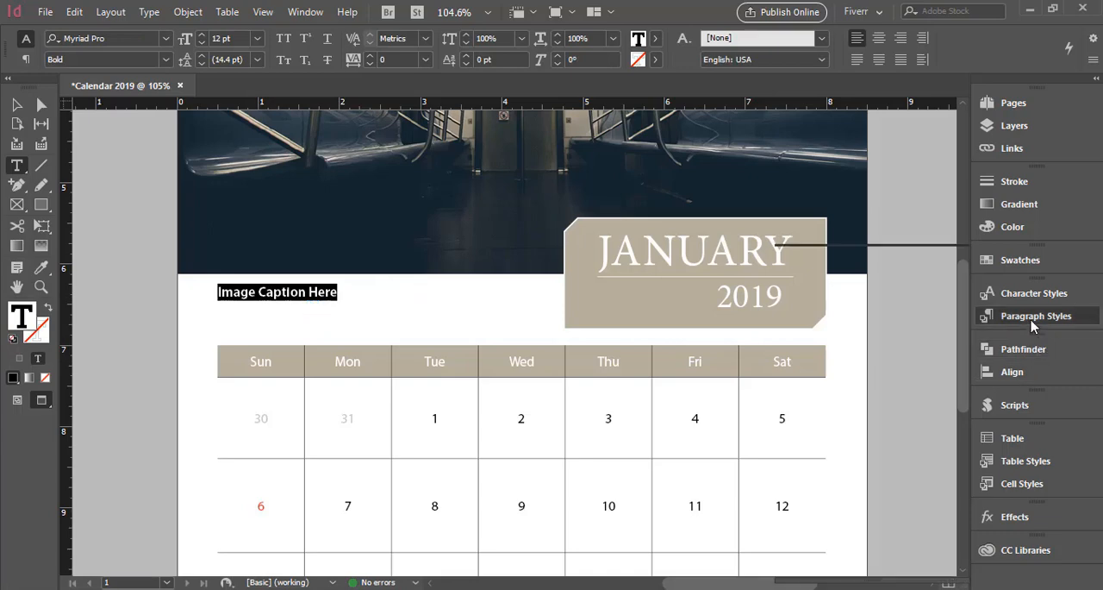
{"action": "left_click", "coordinate": [1005, 318]}
{"action": "right_click", "coordinate": [901, 319]}
{"action": "left_click", "coordinate": [932, 331]}
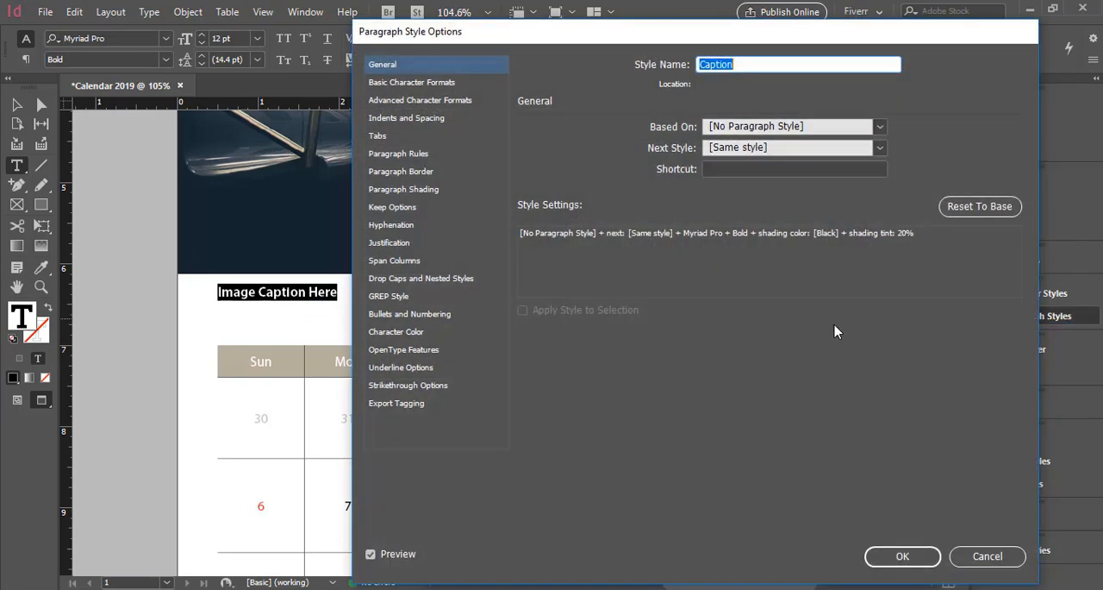
{"action": "left_click", "coordinate": [406, 334]}
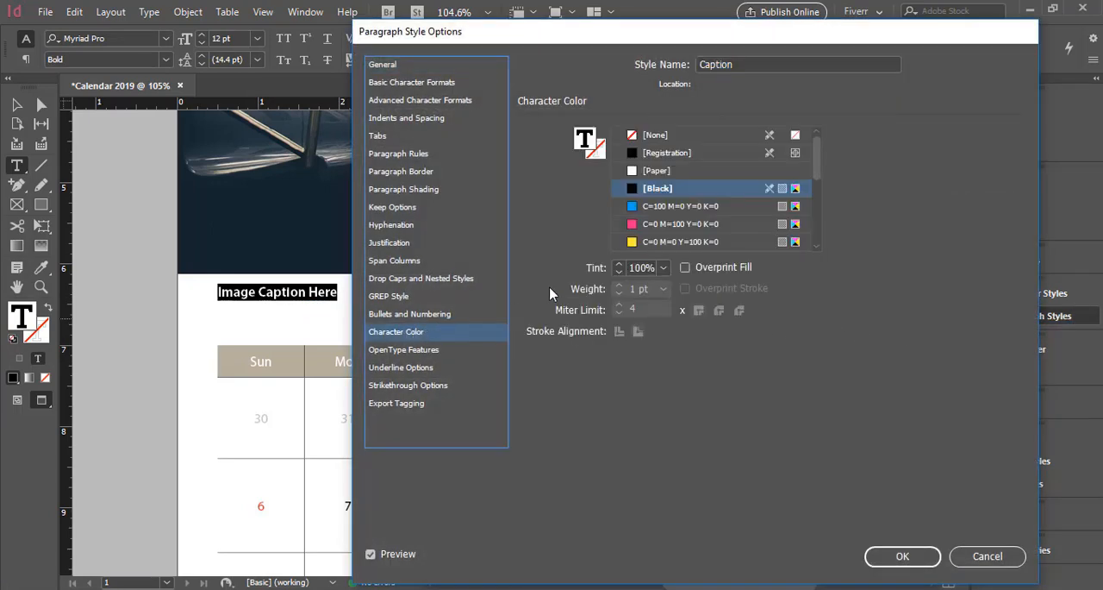
{"action": "left_click", "coordinate": [663, 268]}
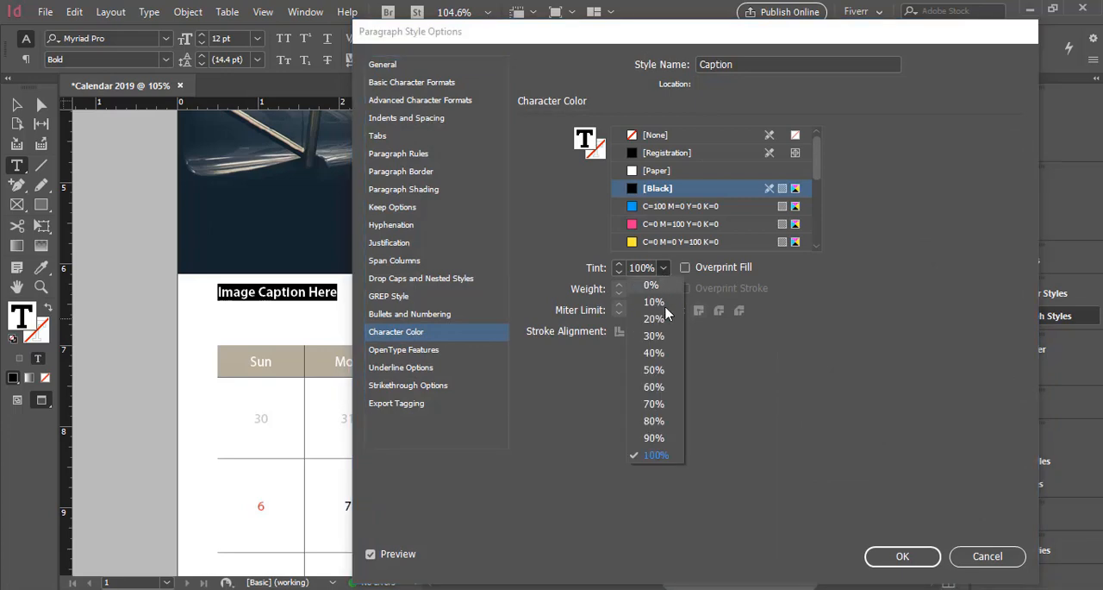
{"action": "left_click", "coordinate": [654, 420]}
{"action": "left_click", "coordinate": [902, 556]}
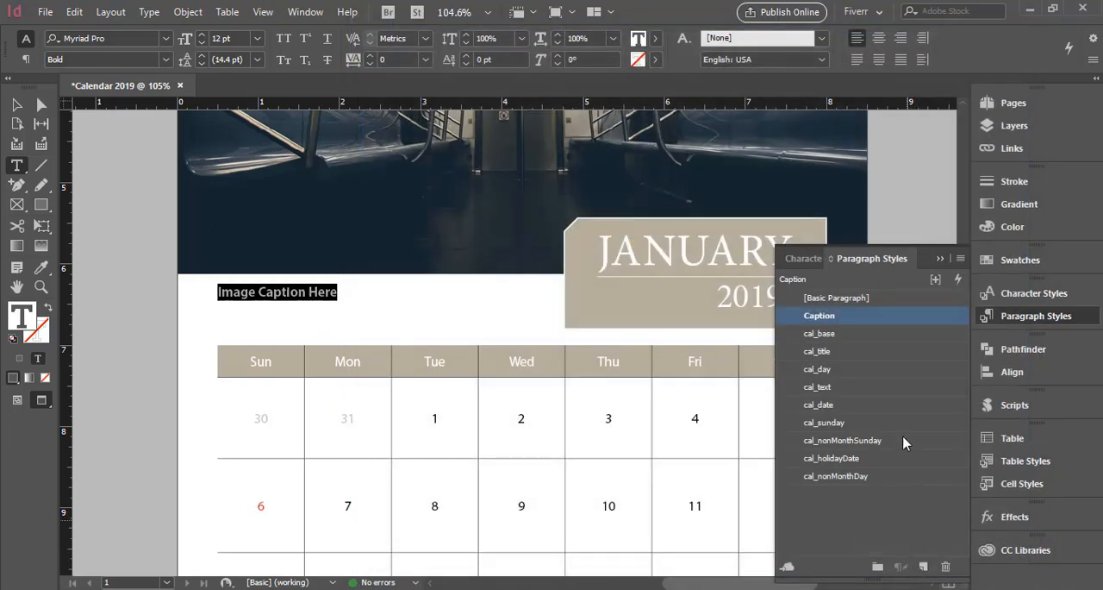
{"action": "left_click", "coordinate": [940, 258]}
{"action": "left_click", "coordinate": [16, 104]}
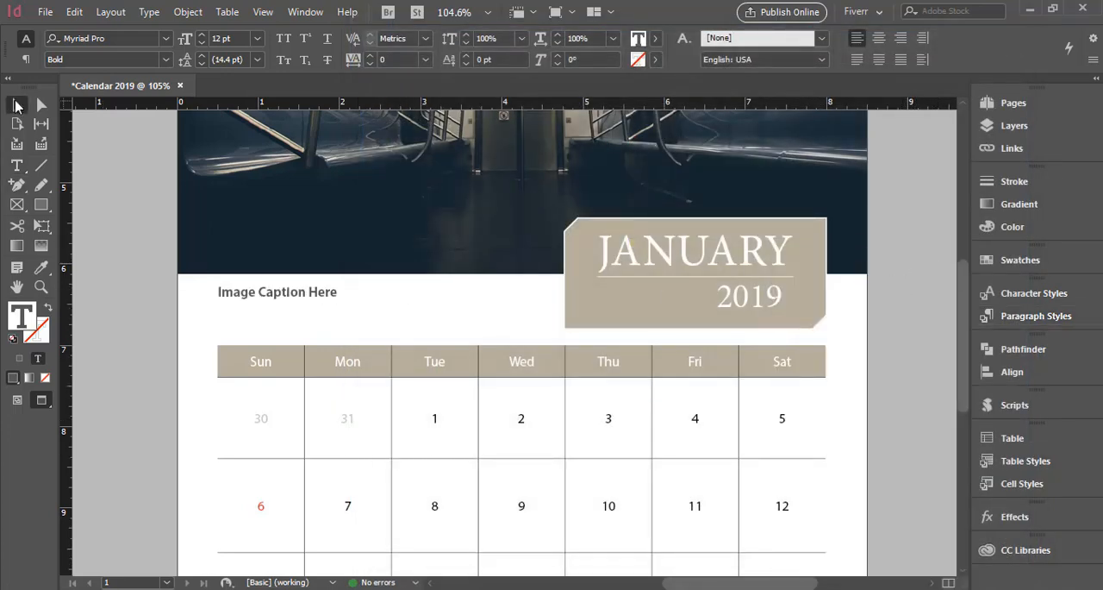
{"action": "left_click", "coordinate": [902, 431]}
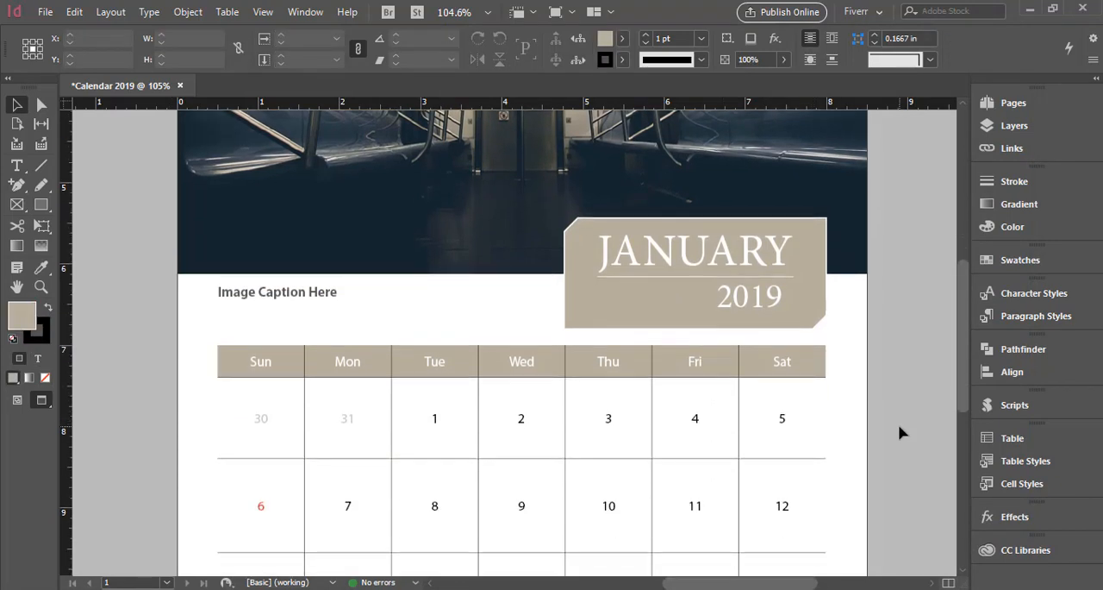
Start exporting the calendar to the Desktop as Calendar 2019.pdf in the Adobe PDF (Print) format.
{"action": "key", "text": "ctrl+0"}
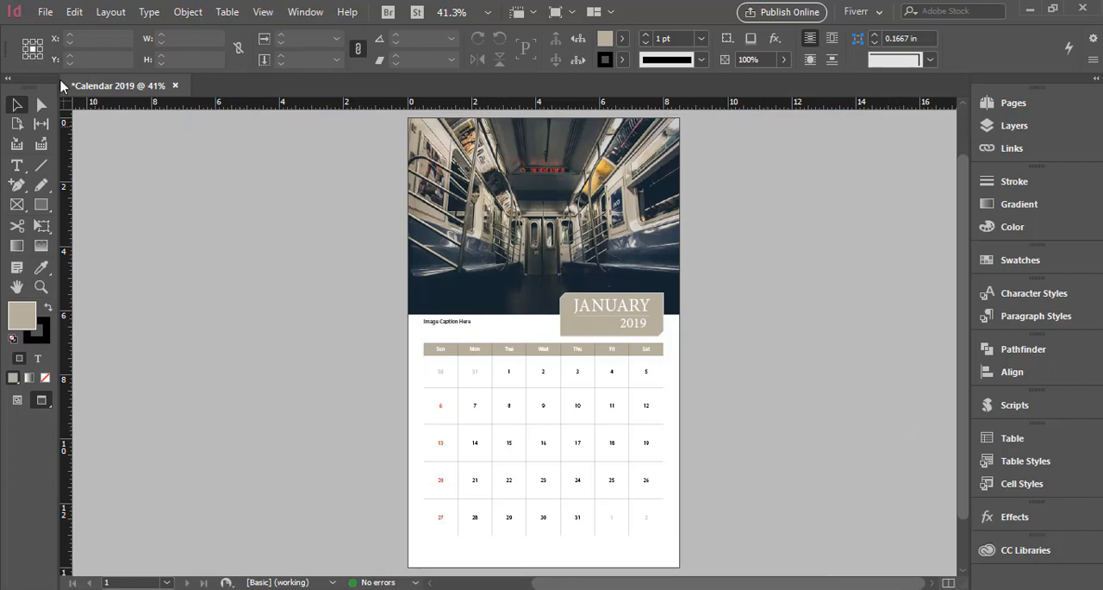
{"action": "left_click", "coordinate": [46, 12]}
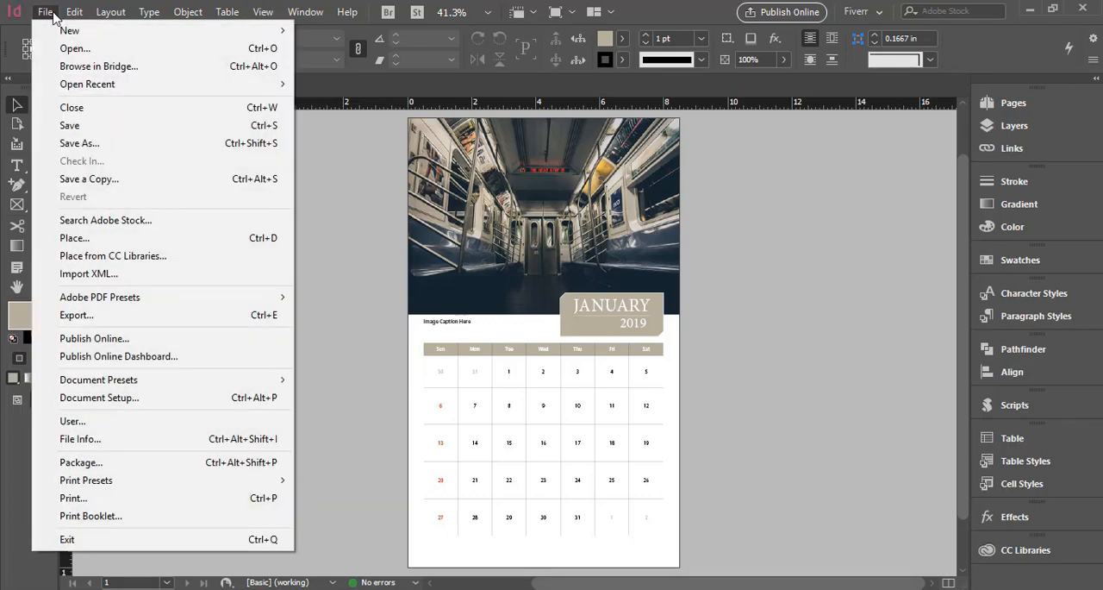
{"action": "left_click", "coordinate": [103, 319]}
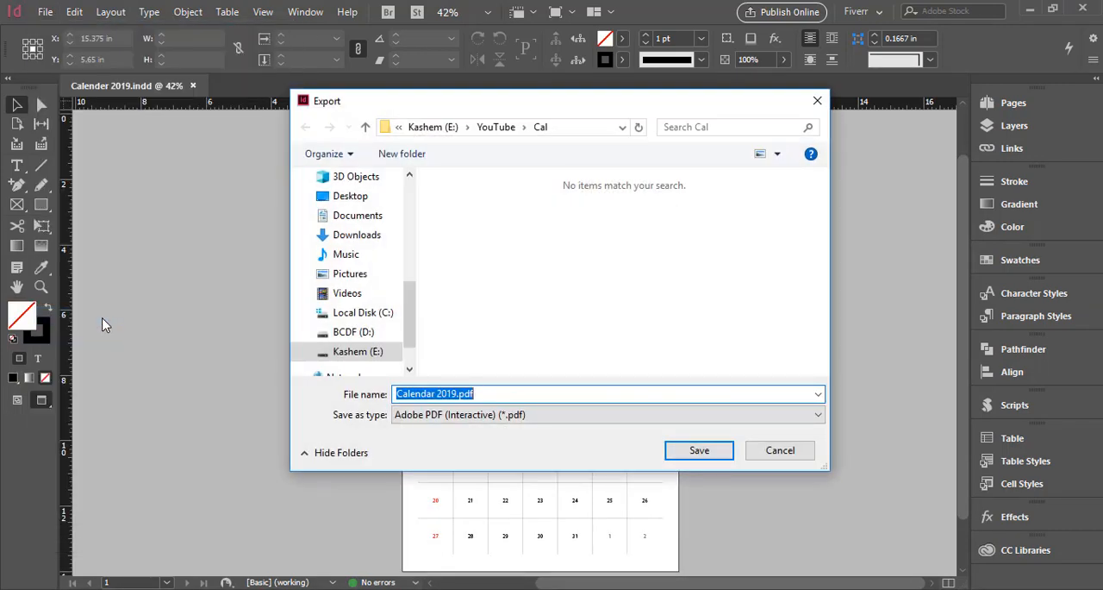
{"action": "left_click", "coordinate": [343, 197]}
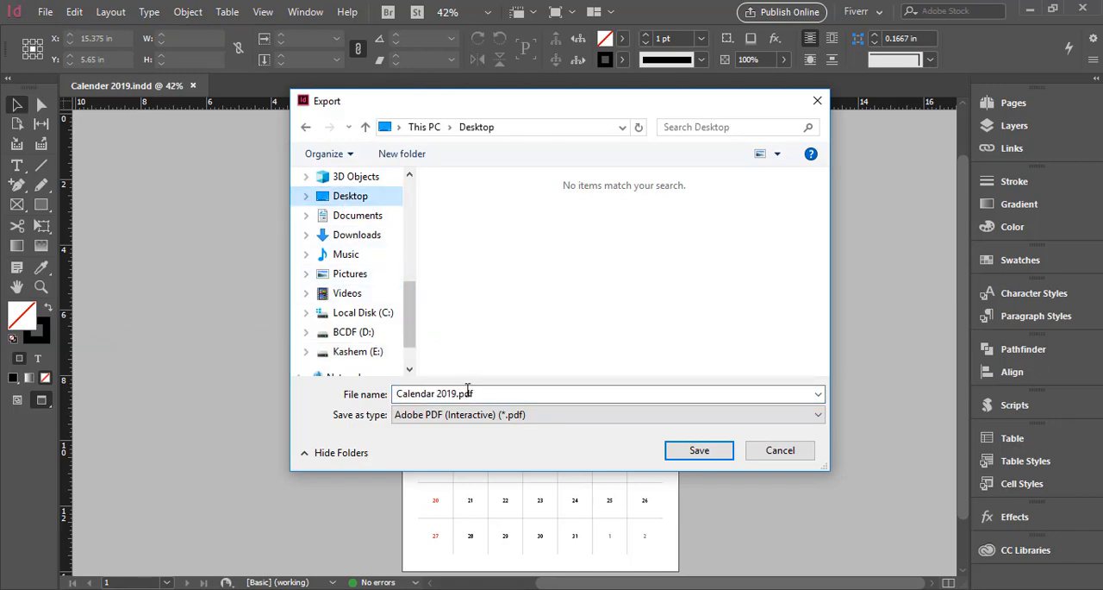
{"action": "left_click", "coordinate": [481, 418]}
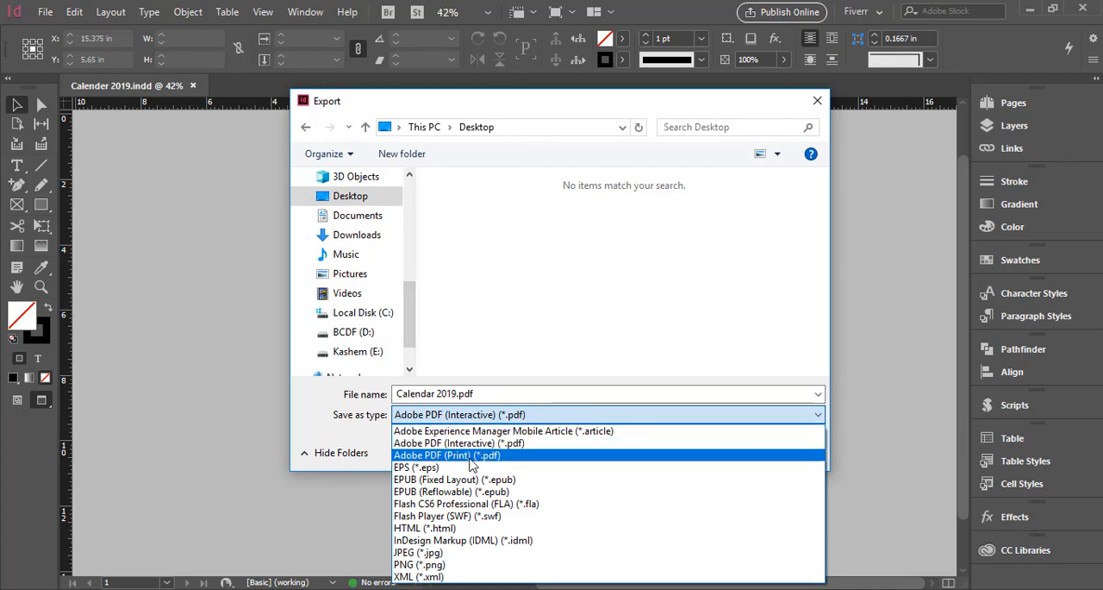
{"action": "left_click", "coordinate": [457, 455]}
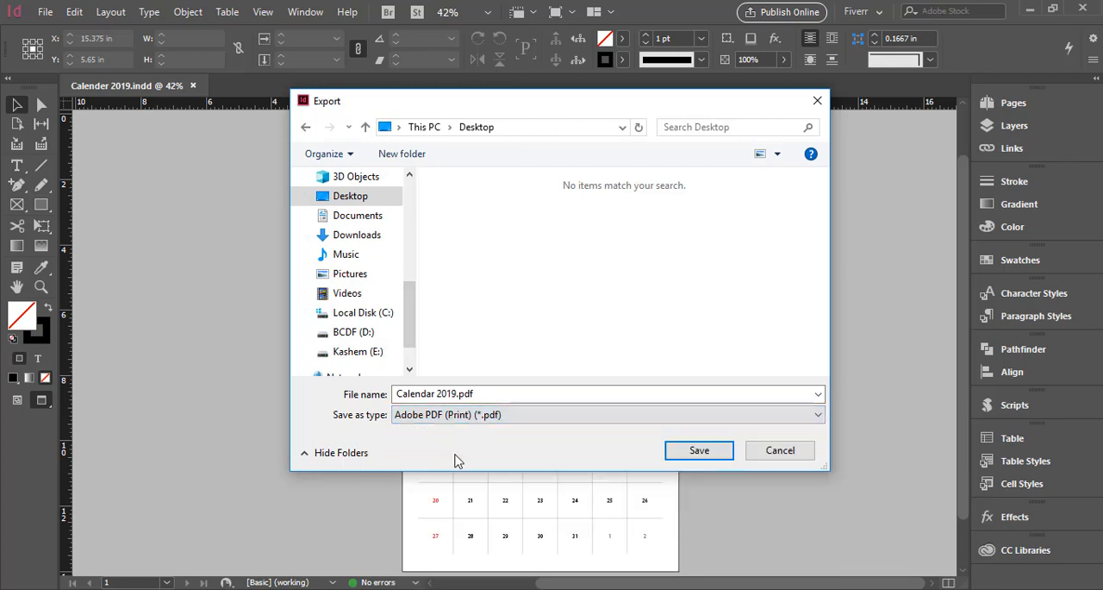
{"action": "left_click", "coordinate": [700, 451]}
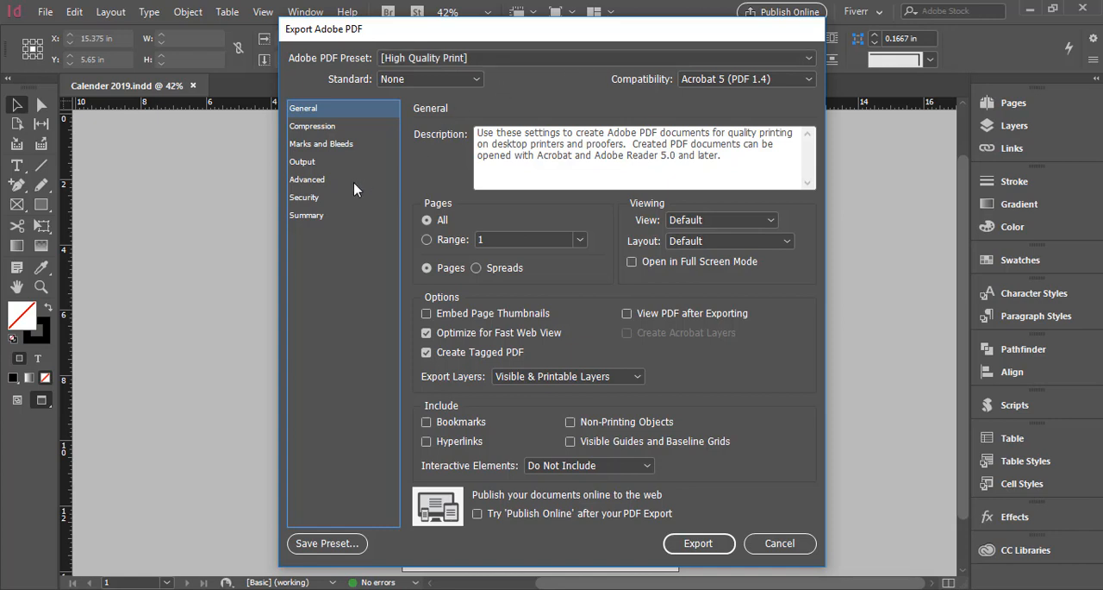
Include all printer's marks in the PDF export.
{"action": "left_click", "coordinate": [302, 144]}
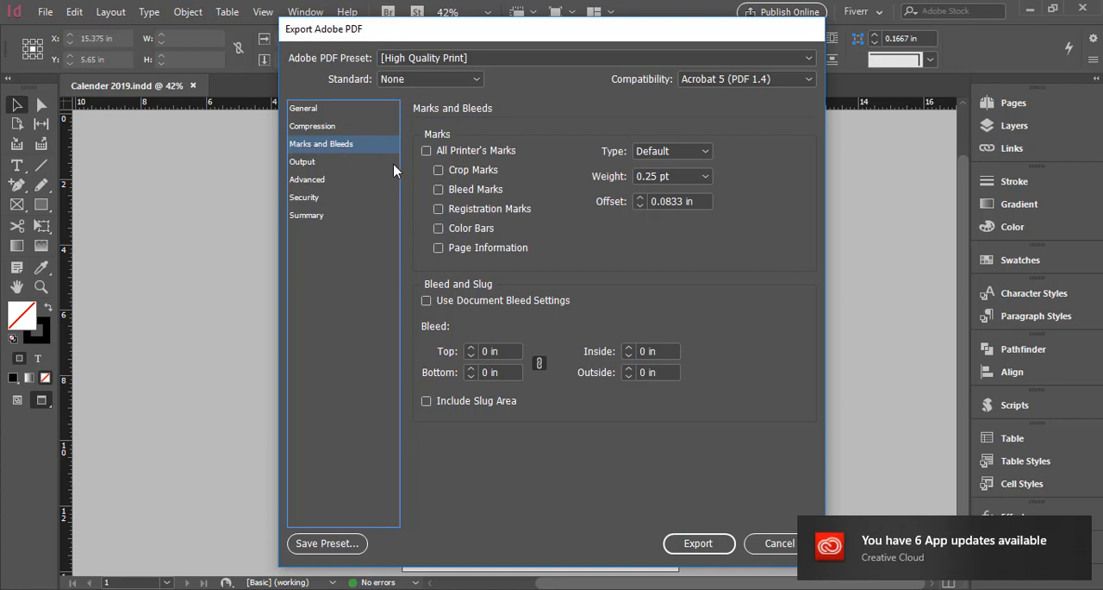
{"action": "left_click", "coordinate": [443, 153]}
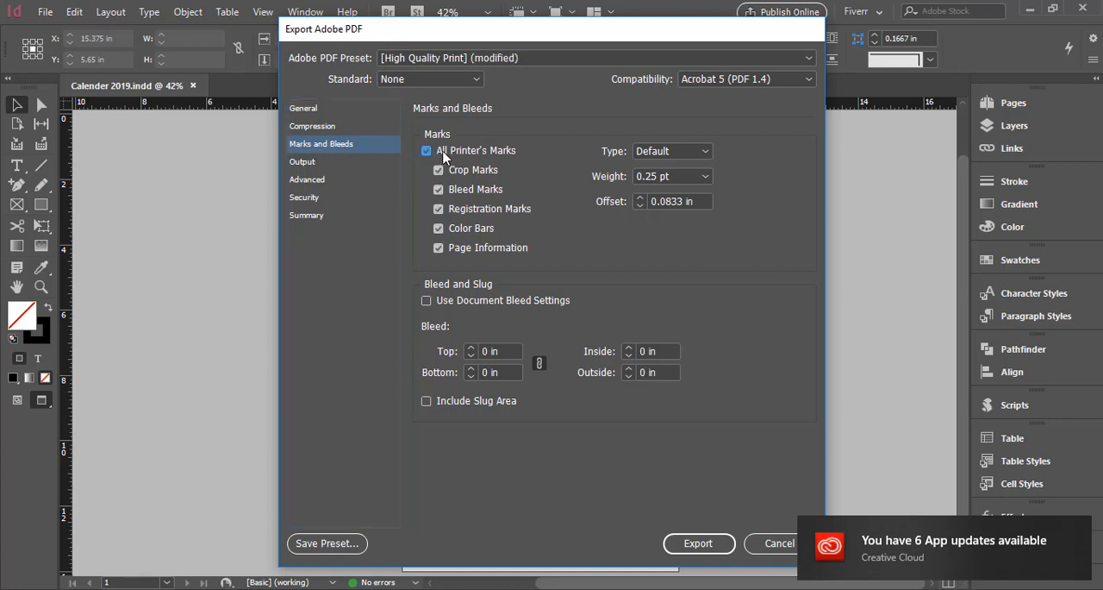
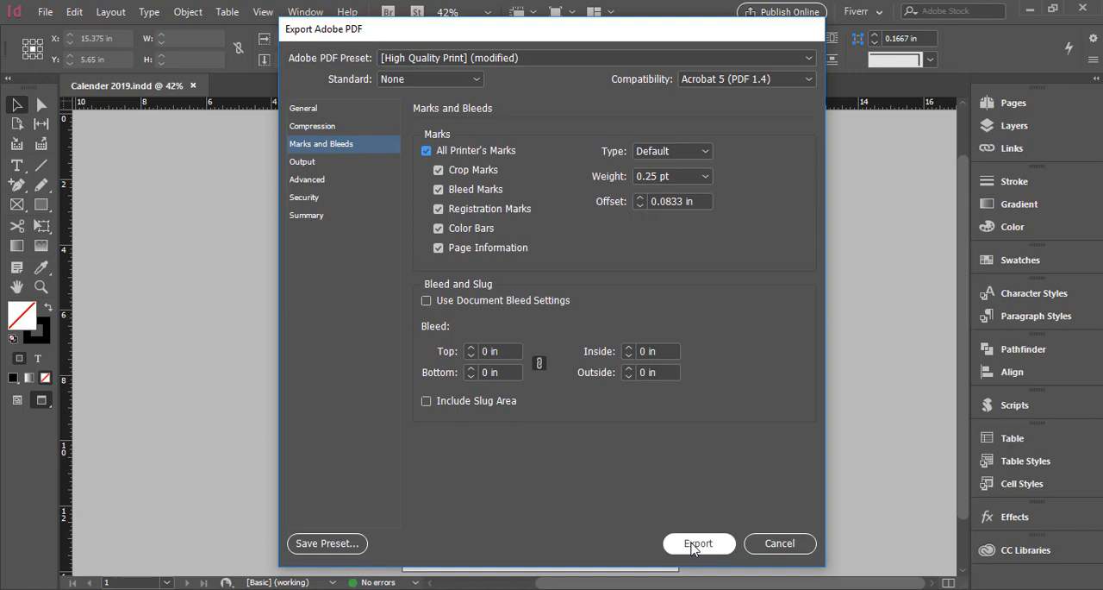
Export the calendar PDF with the chosen marks and bleed settings.
{"action": "left_click", "coordinate": [696, 544]}
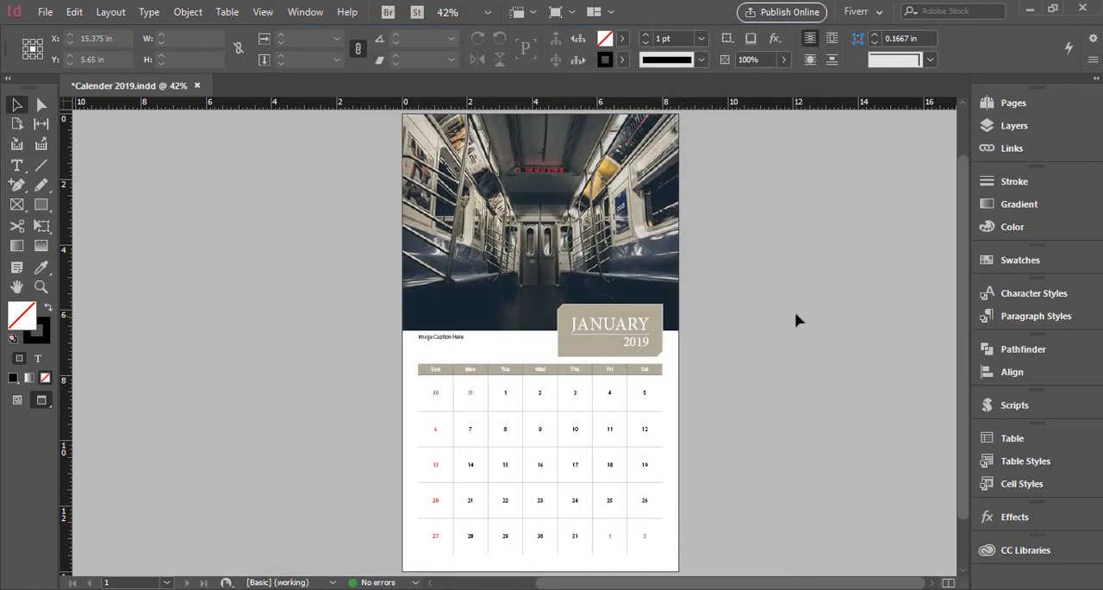
Open Calendar 2019.pdf from the desktop in Adobe Acrobat and fit the whole page in view to check it.
{"action": "left_click", "coordinate": [1029, 10]}
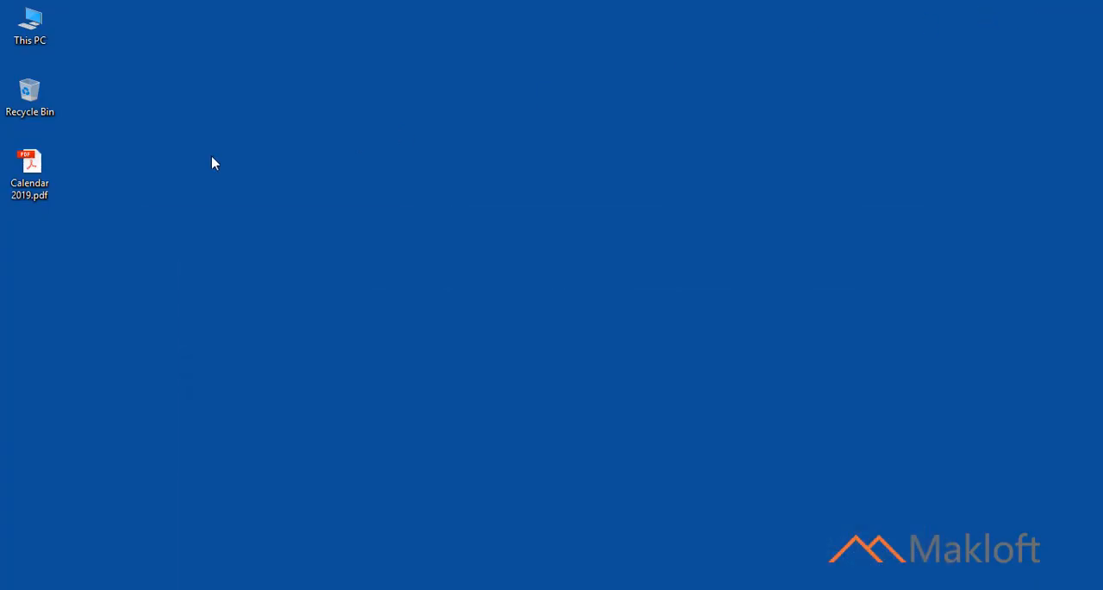
{"action": "left_click", "coordinate": [33, 163]}
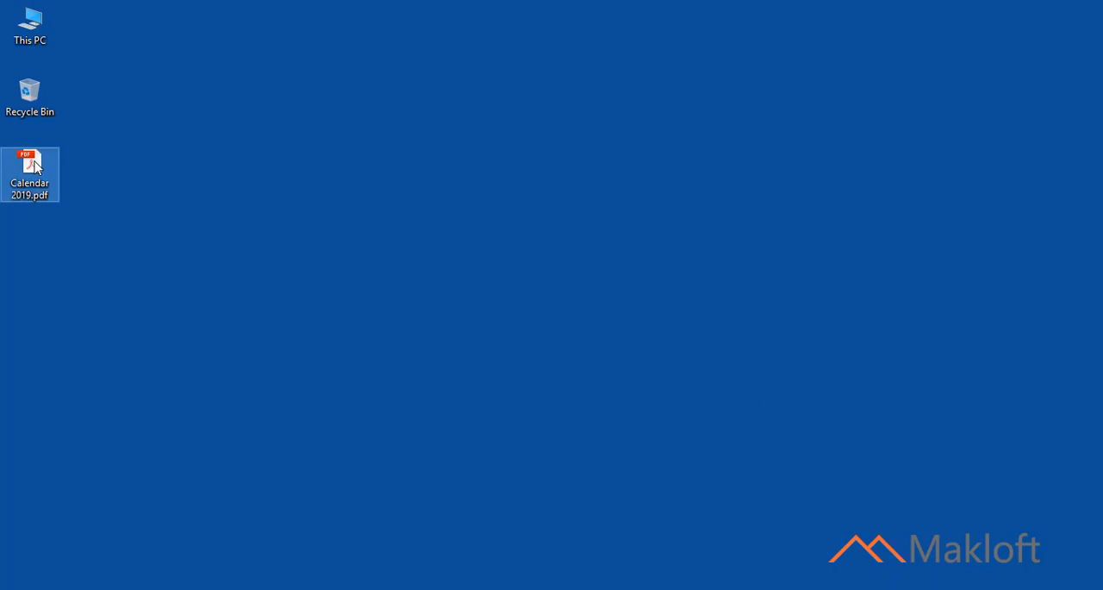
{"action": "double_click", "coordinate": [34, 166]}
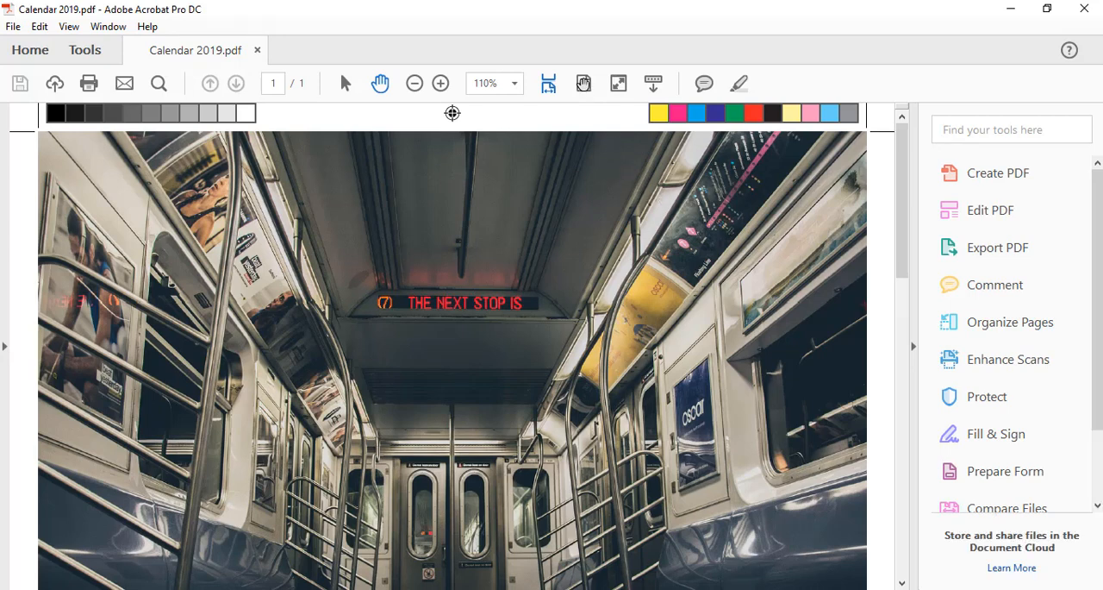
{"action": "left_click", "coordinate": [584, 83]}
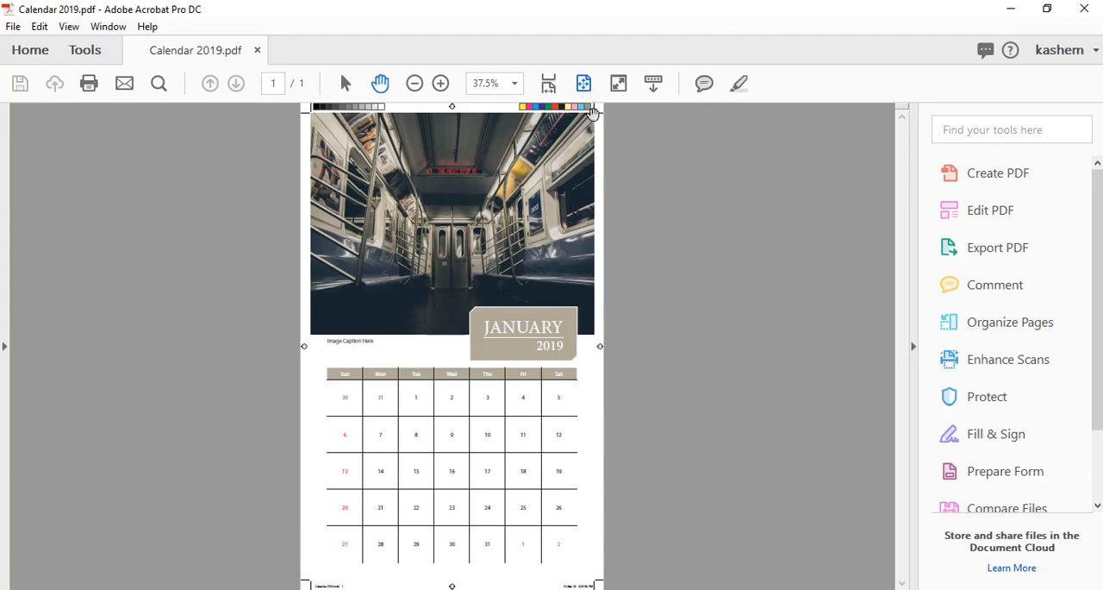